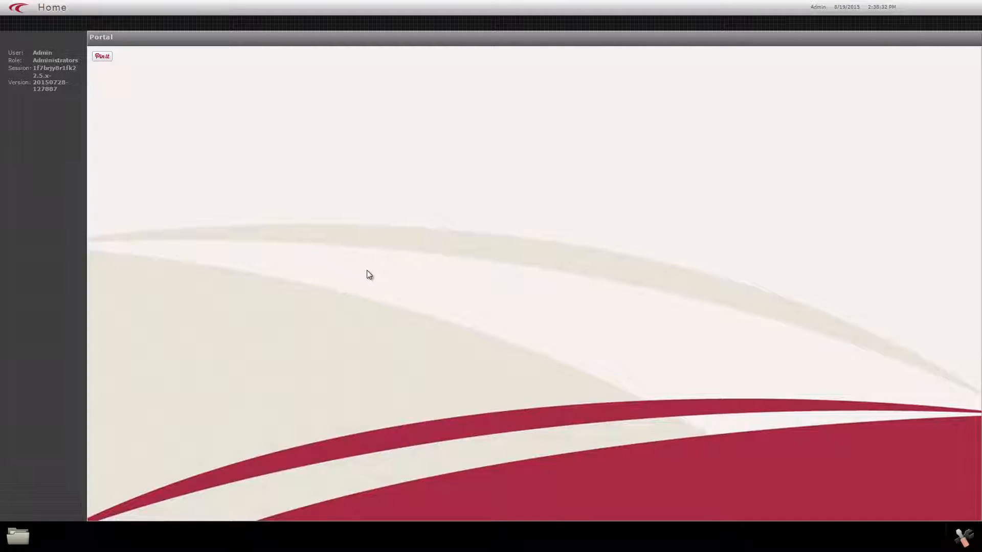
{"action": "left_click", "coordinate": [22, 535]}
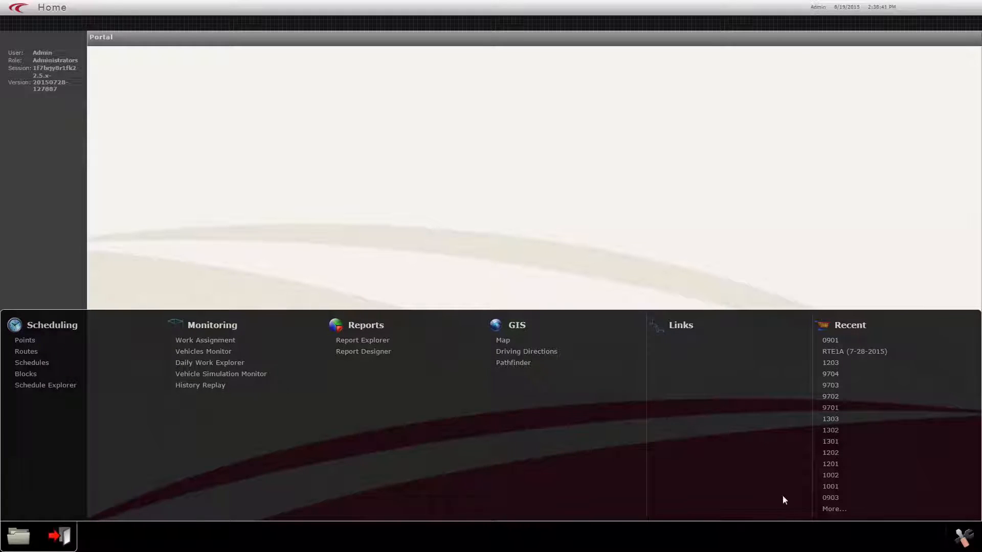
{"action": "left_click", "coordinate": [962, 538]}
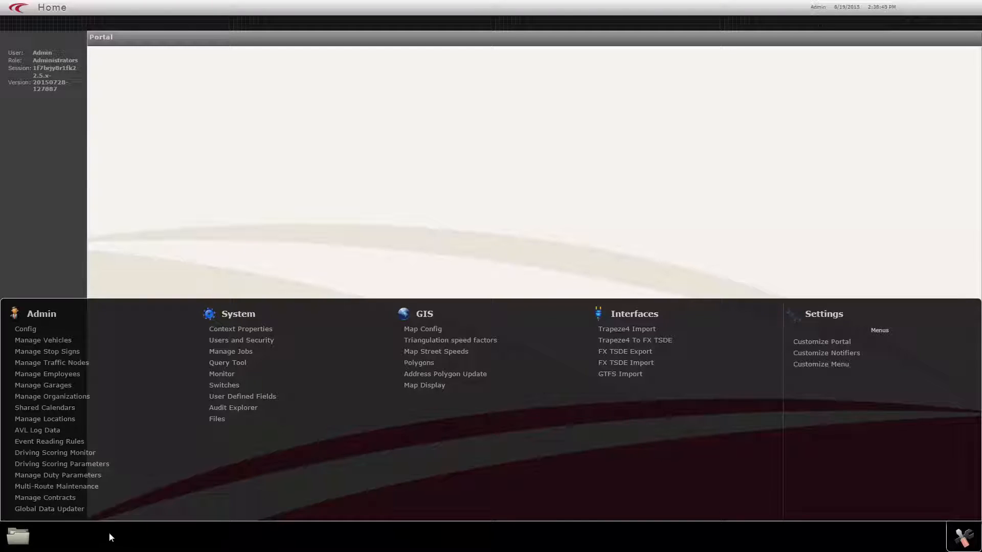
Open the scheduling points and search for all active points across the network.
{"action": "left_click", "coordinate": [27, 536]}
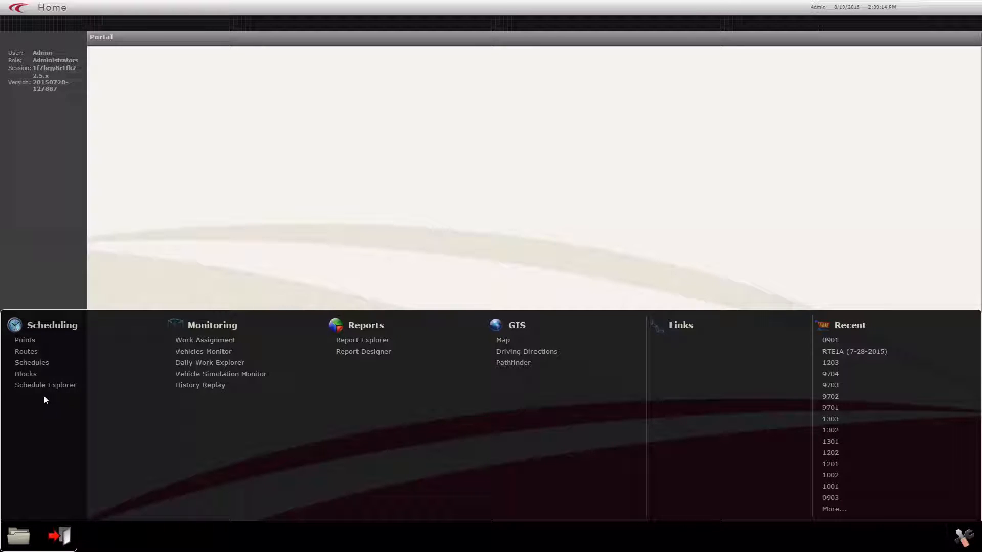
{"action": "left_click", "coordinate": [27, 340]}
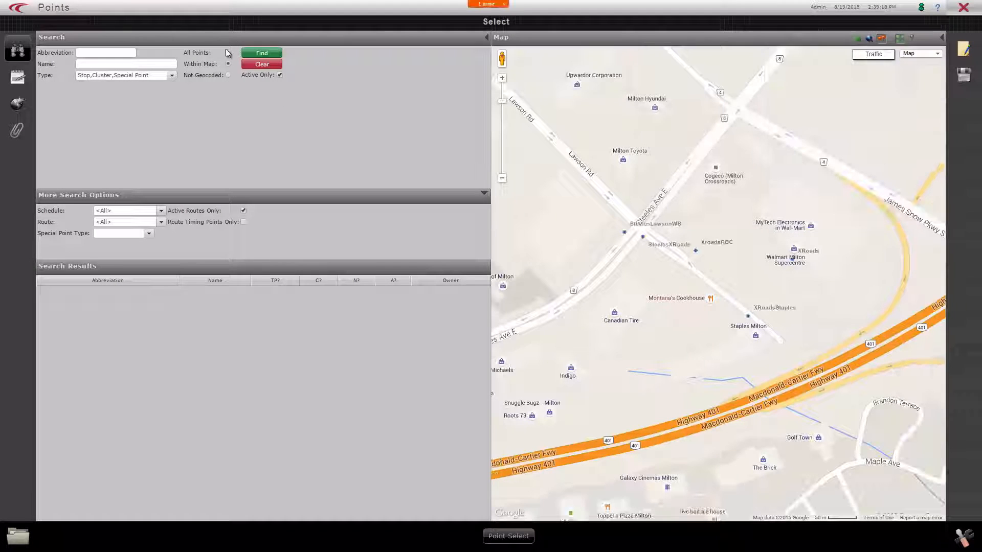
{"action": "left_click", "coordinate": [228, 52]}
{"action": "left_click", "coordinate": [253, 54]}
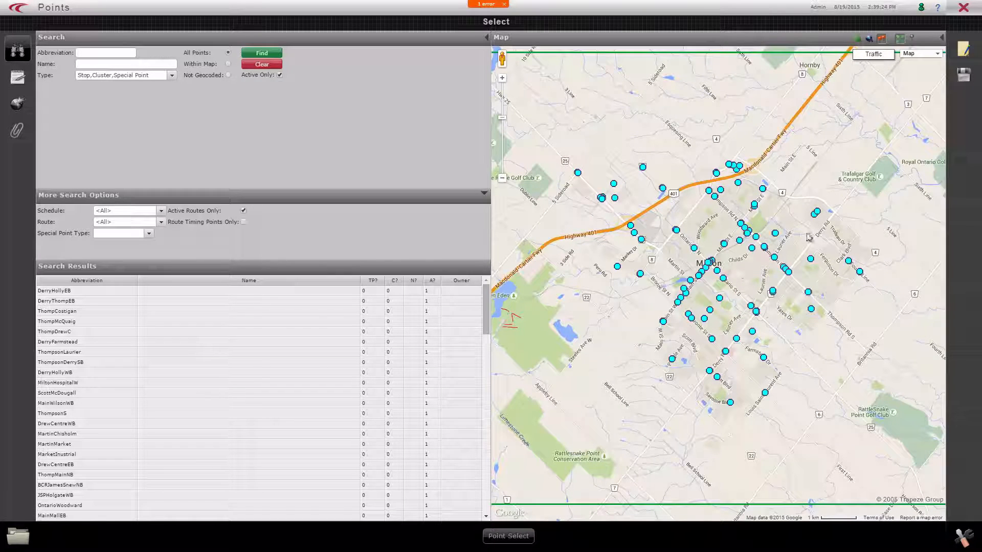
{"action": "left_click_drag", "start_coordinate": [679, 296], "coordinate": [680, 346]}
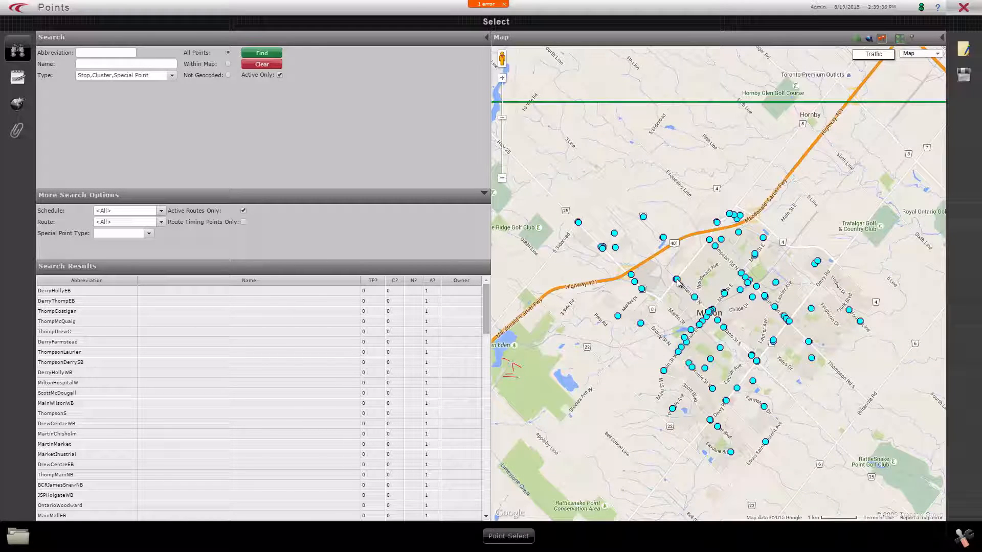
Open the ThompMcQuaig point to view its details and map location, and close it again.
{"action": "left_click", "coordinate": [79, 322]}
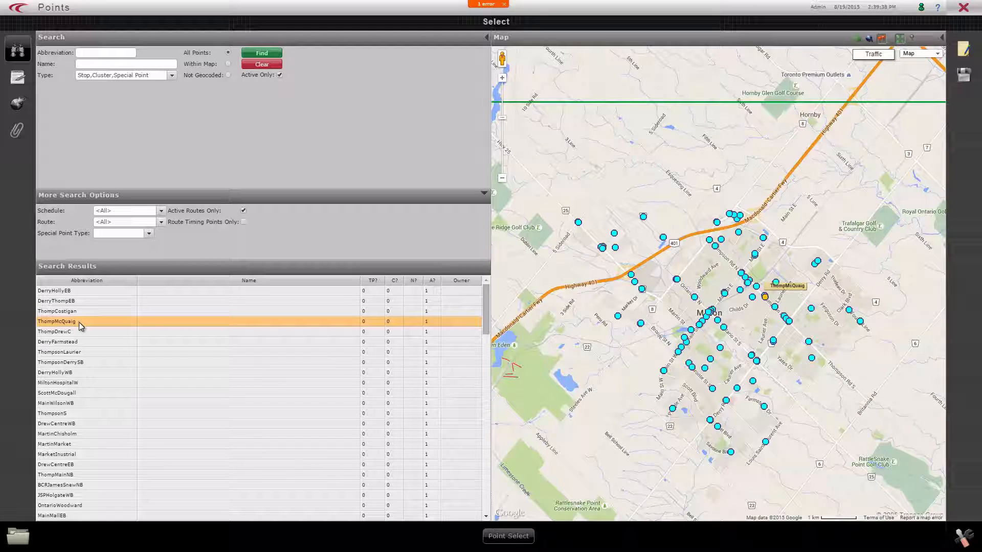
{"action": "double_click", "coordinate": [79, 322]}
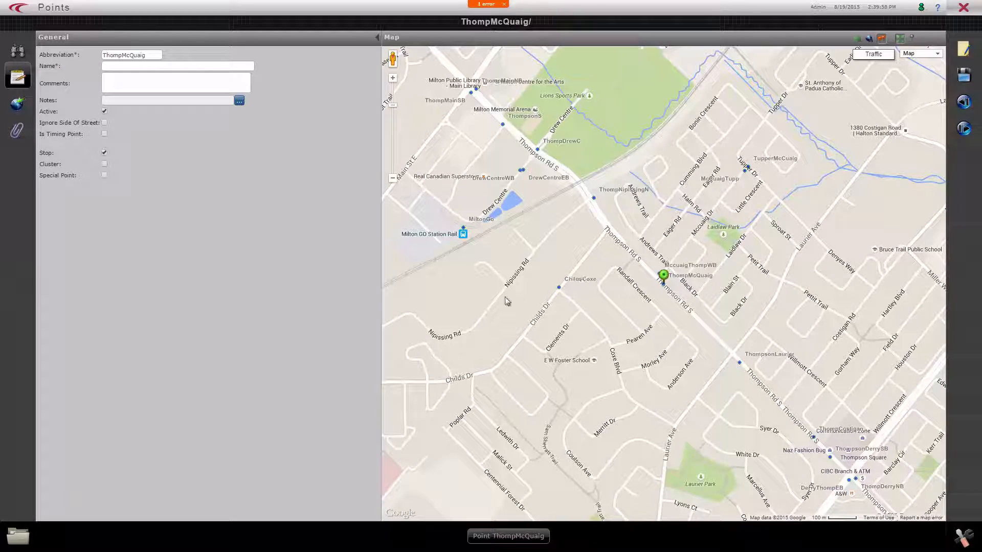
{"action": "left_click", "coordinate": [964, 13]}
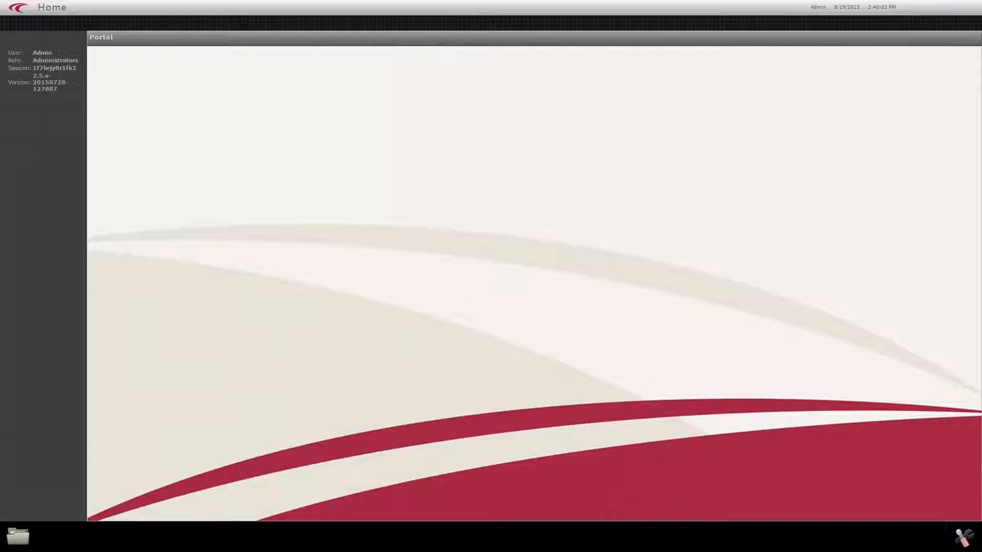
List all active routes and open route RTE2, 2 Main, for editing.
{"action": "left_click", "coordinate": [17, 545]}
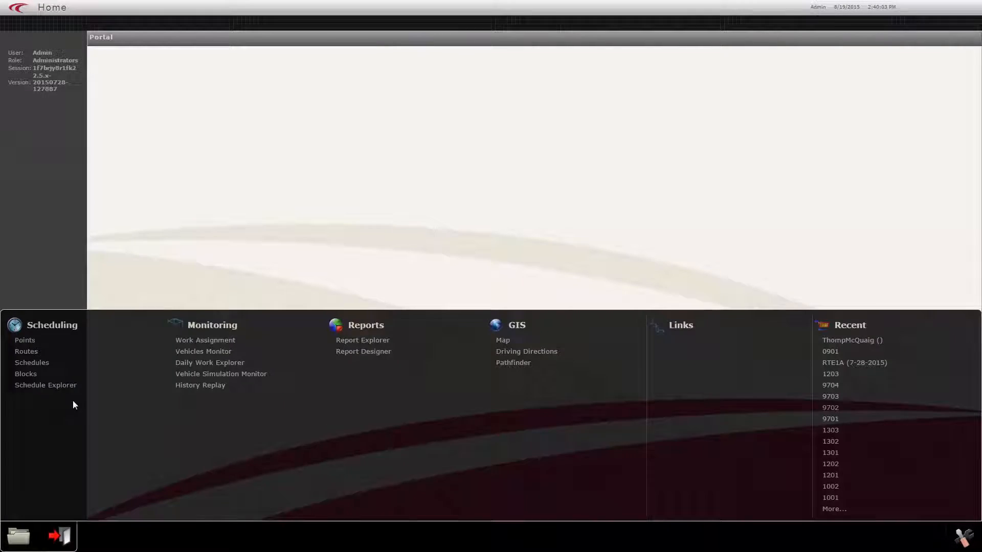
{"action": "left_click", "coordinate": [37, 355]}
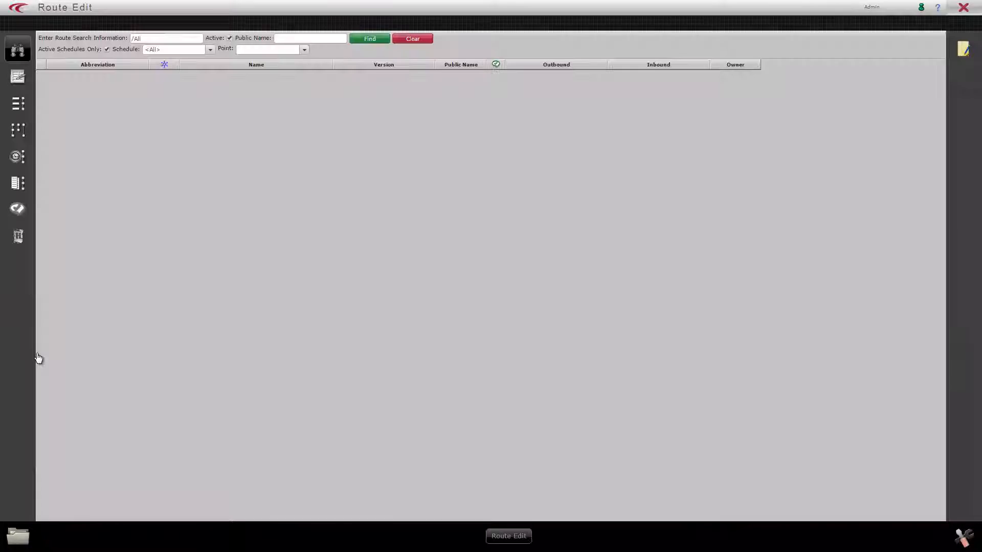
{"action": "left_click", "coordinate": [370, 39]}
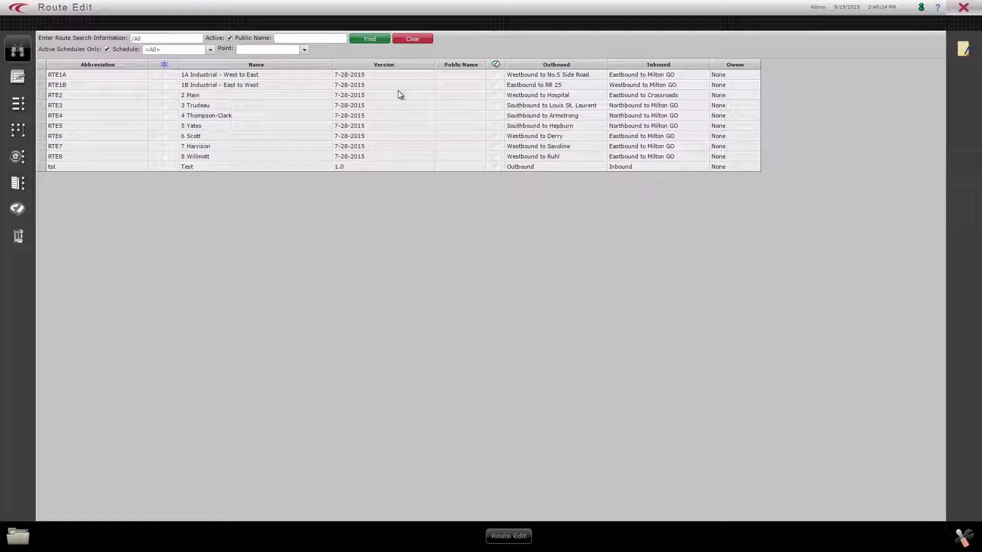
{"action": "left_click", "coordinate": [243, 96]}
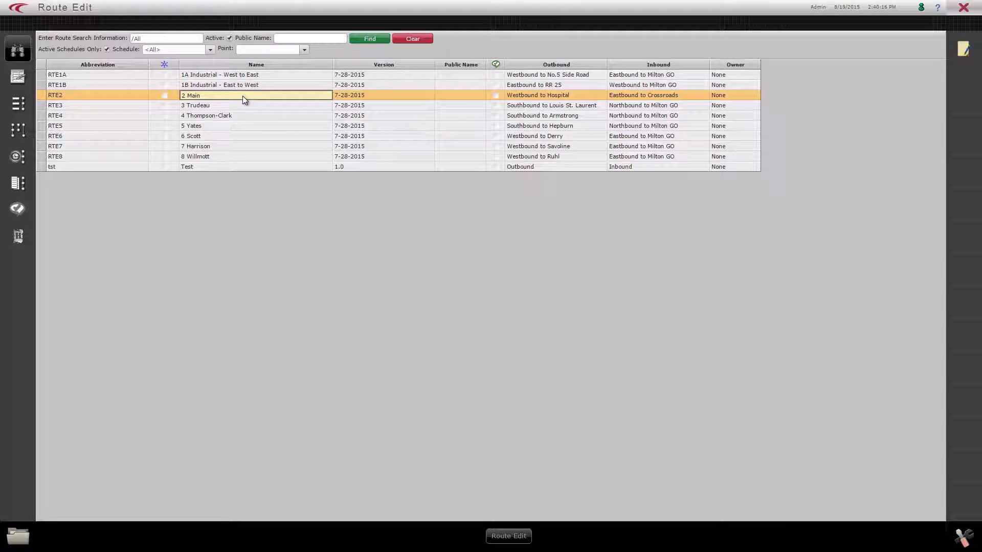
{"action": "double_click", "coordinate": [242, 96]}
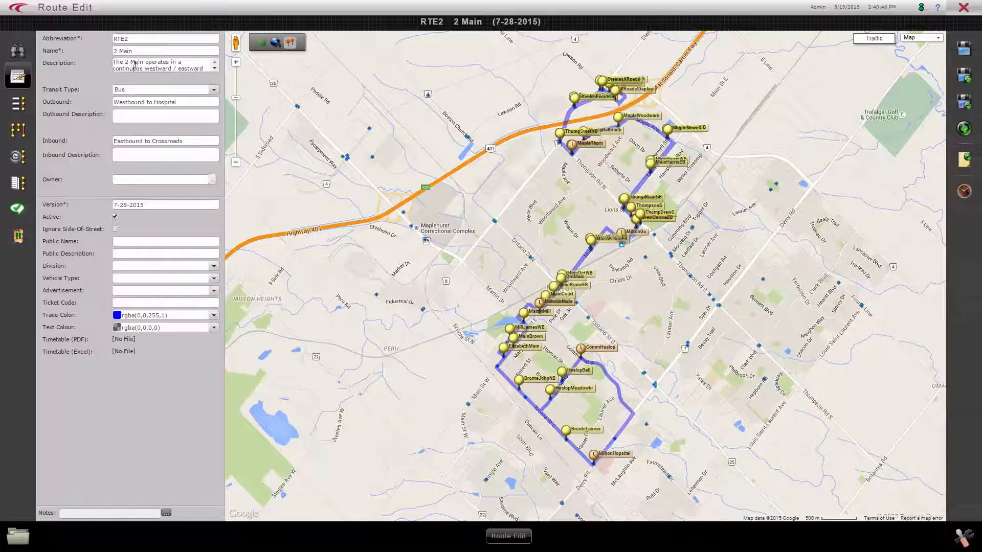
Read through the full description text of the 2 Main route.
{"action": "left_click_drag", "start_coordinate": [135, 63], "coordinate": [133, 68]}
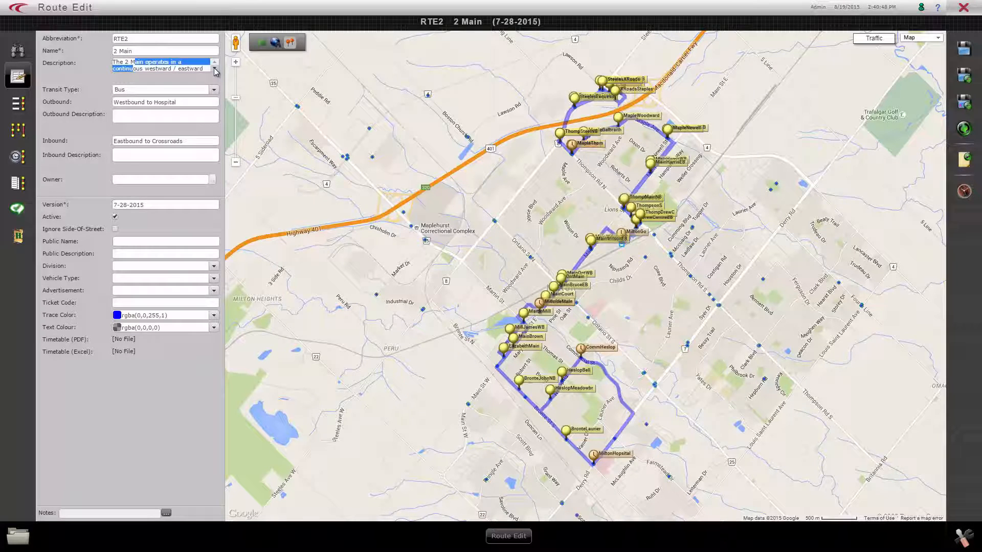
{"action": "left_click", "coordinate": [215, 71]}
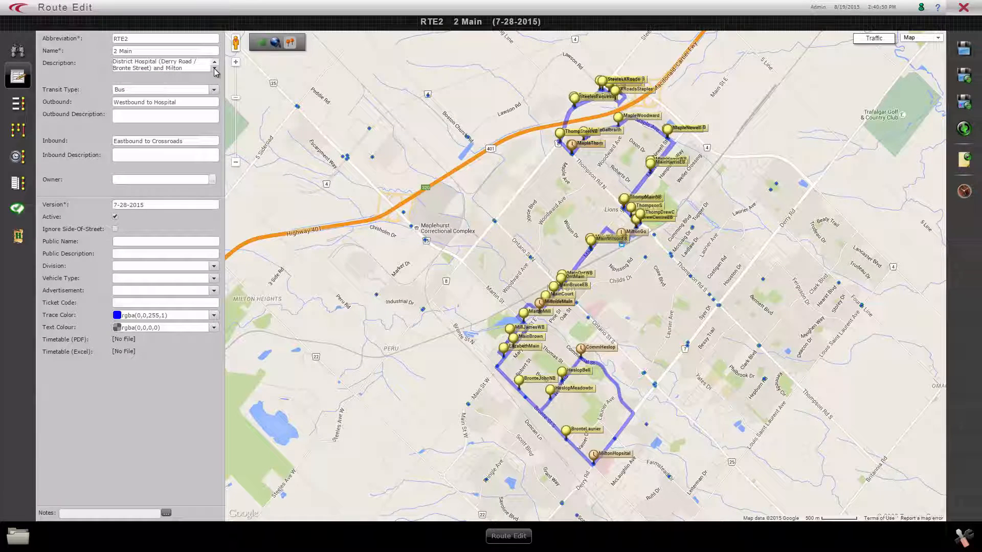
{"action": "left_click", "coordinate": [215, 71]}
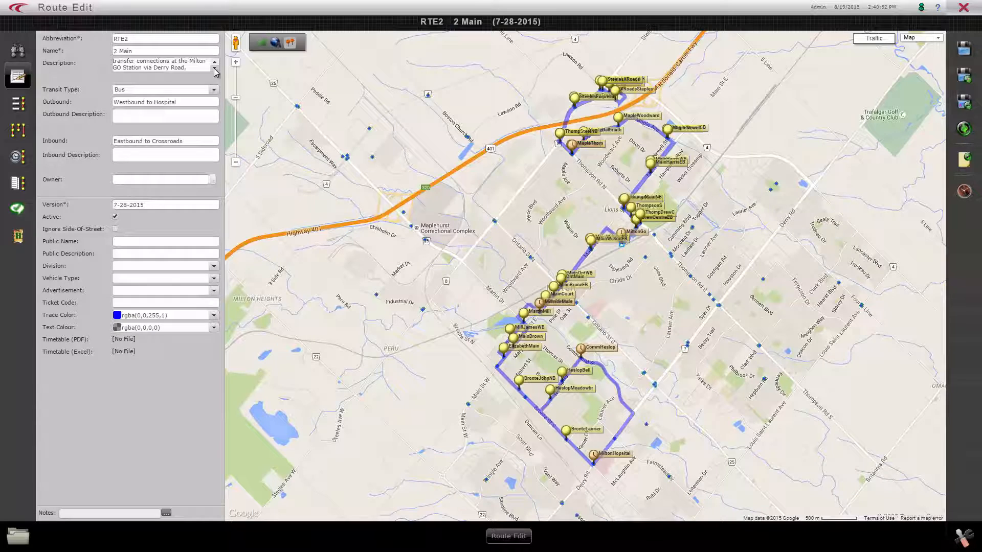
{"action": "left_click", "coordinate": [215, 71]}
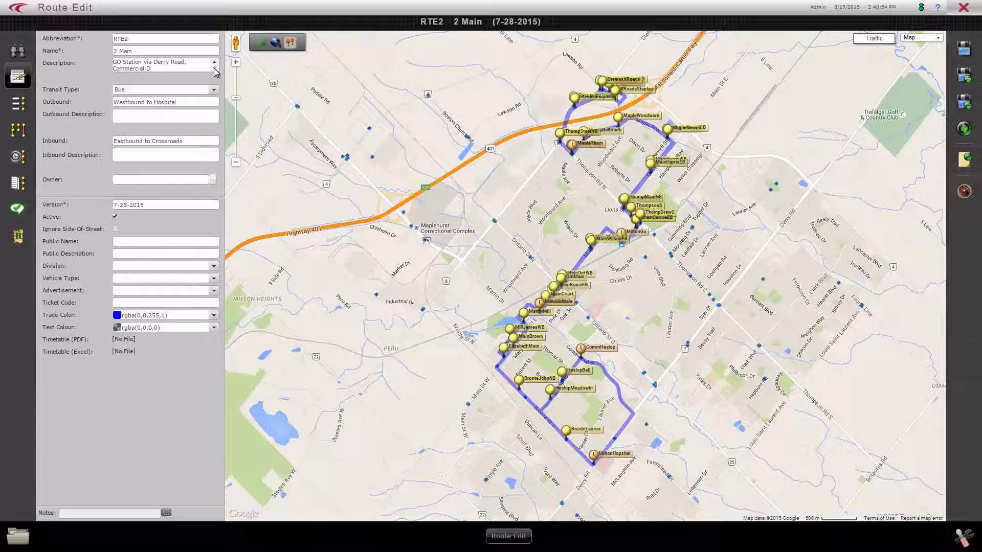
View the available transit types and trace colors for the route, leaving both settings as they are.
{"action": "left_click", "coordinate": [129, 90]}
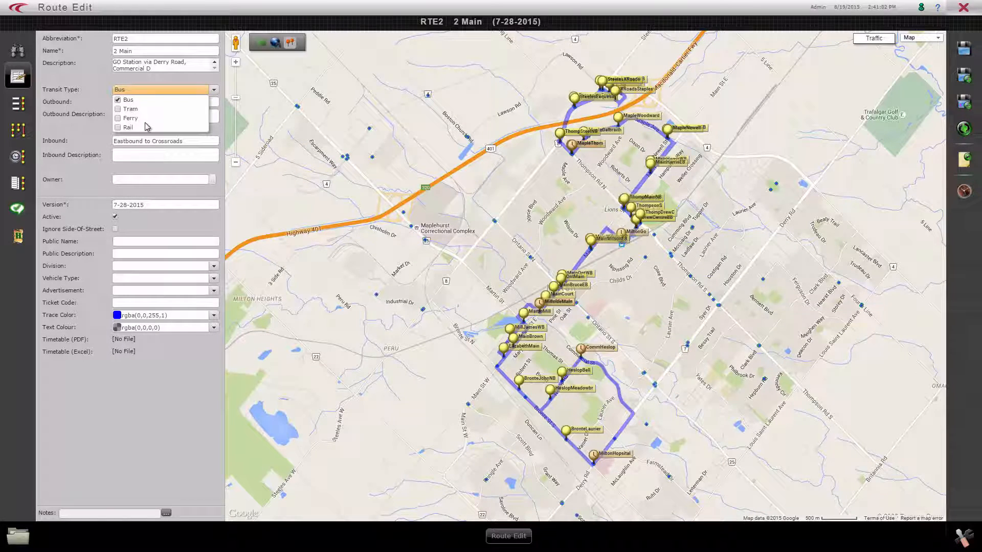
{"action": "left_click", "coordinate": [90, 101]}
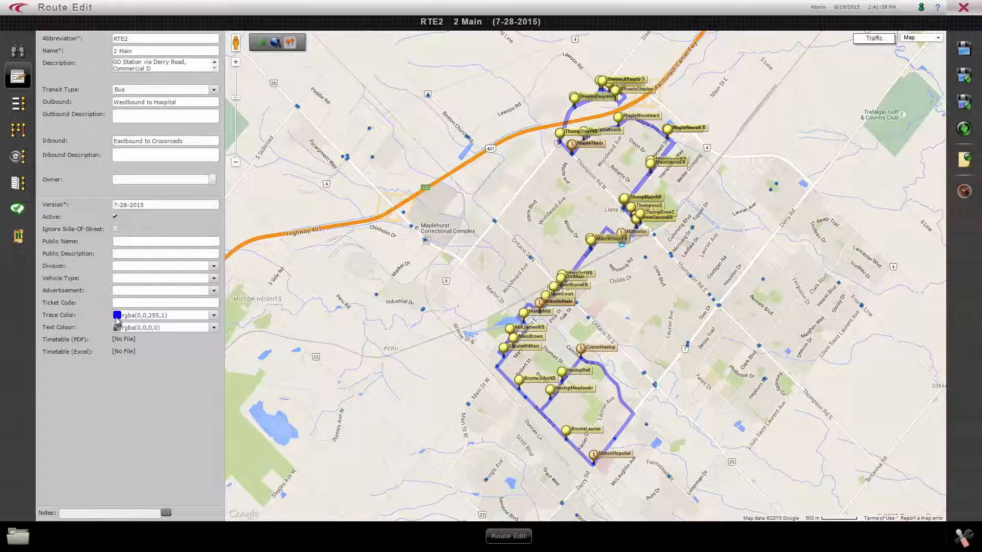
{"action": "left_click", "coordinate": [213, 315]}
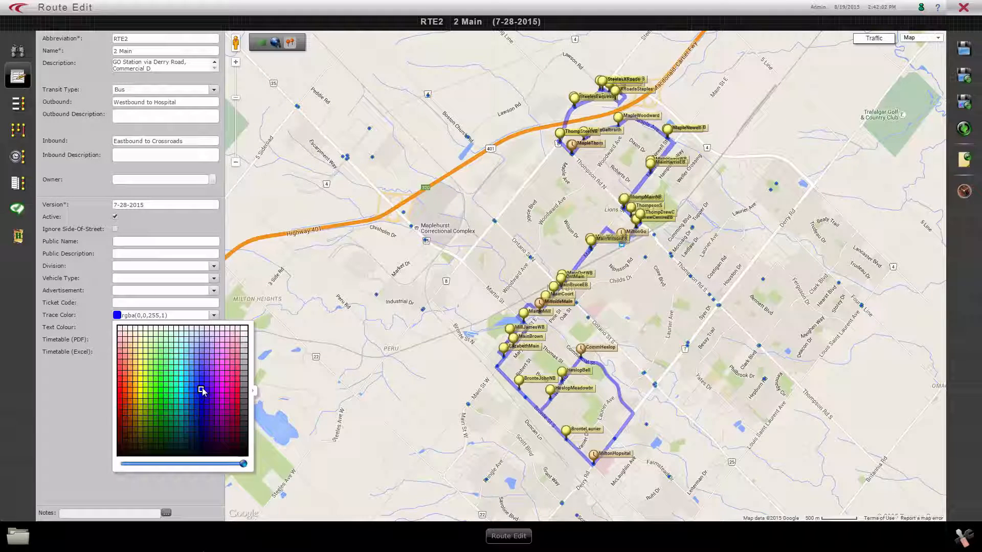
{"action": "left_click", "coordinate": [200, 493]}
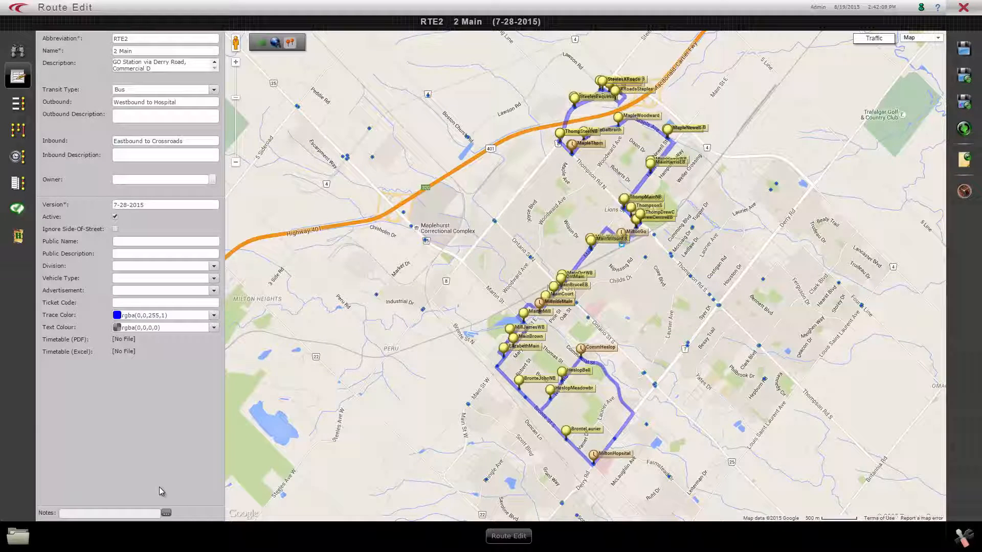
Show the route's stop sequences and find all bus stops and special points without limiting them to the path.
{"action": "left_click", "coordinate": [24, 107]}
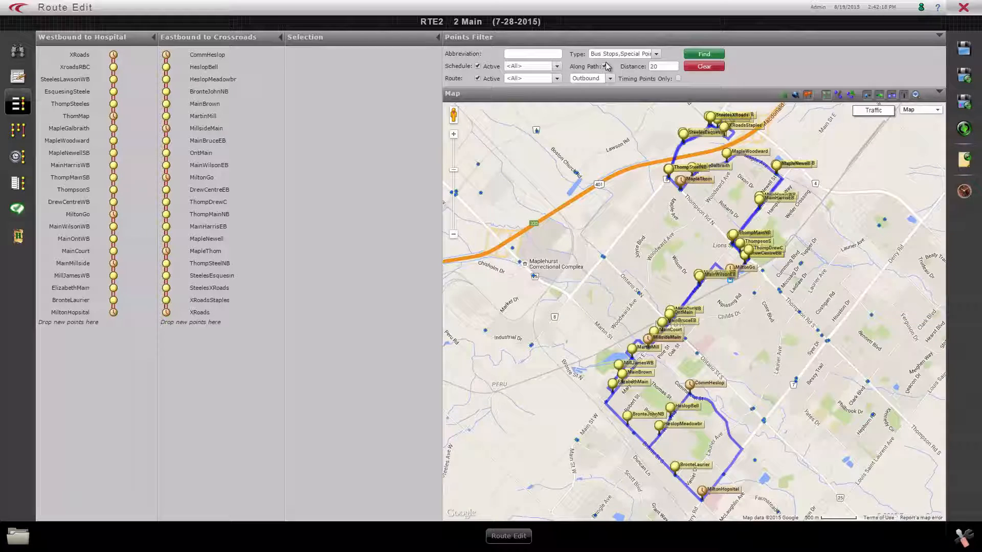
{"action": "left_click", "coordinate": [705, 53]}
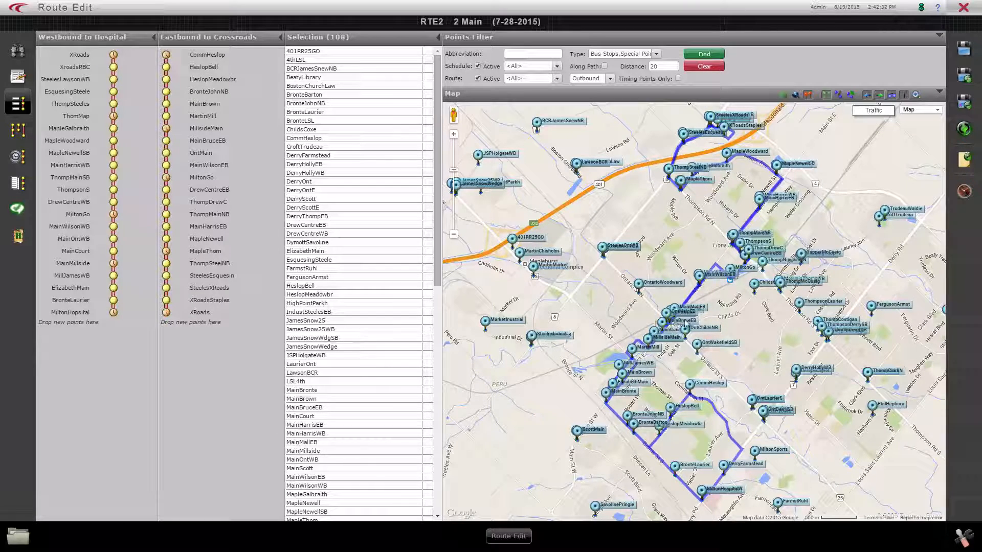
Insert the OntarioWoodward stop after MillsideMain in the Eastbound to Crossroads sequence and take it out again.
{"action": "left_click", "coordinate": [640, 284]}
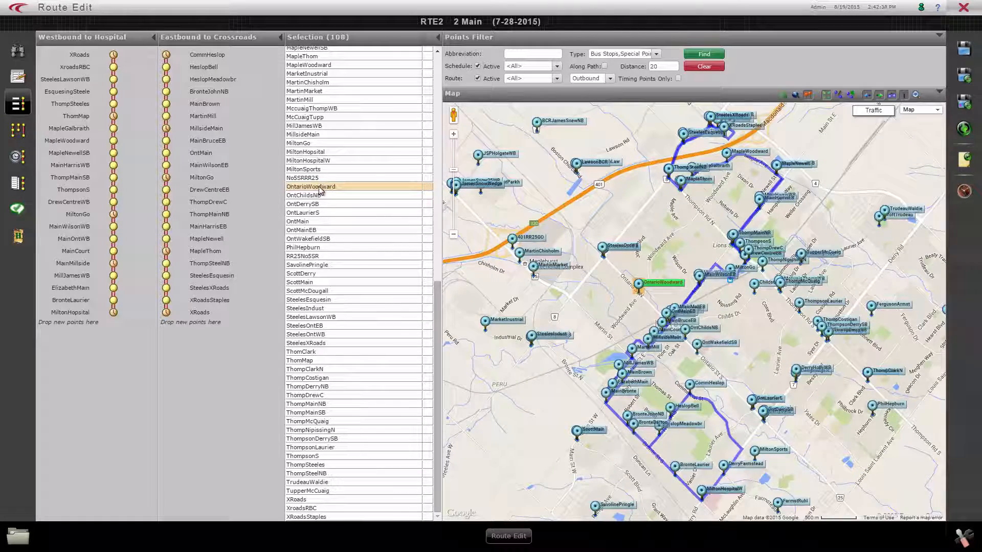
{"action": "left_click_drag", "start_coordinate": [320, 190], "coordinate": [197, 136]}
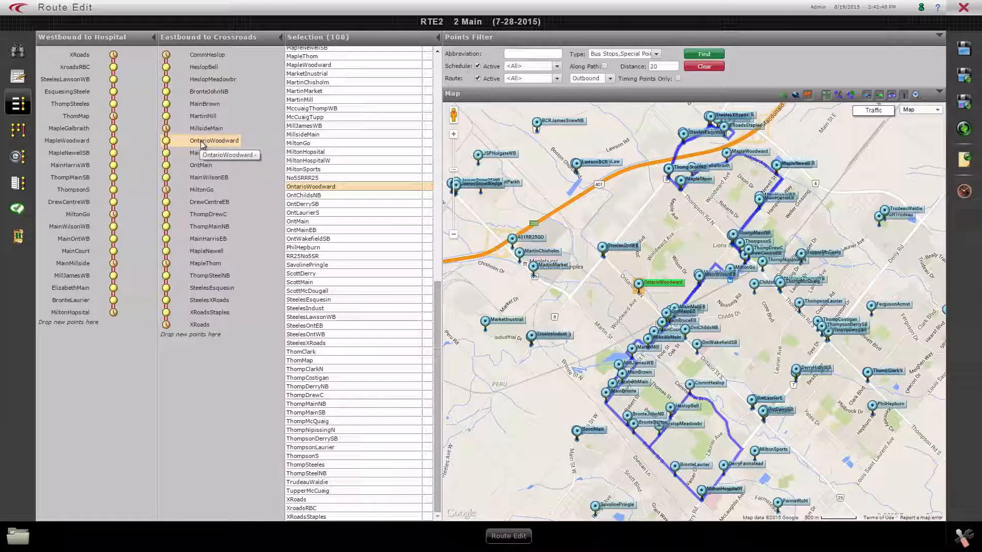
{"action": "left_click_drag", "start_coordinate": [202, 144], "coordinate": [320, 189]}
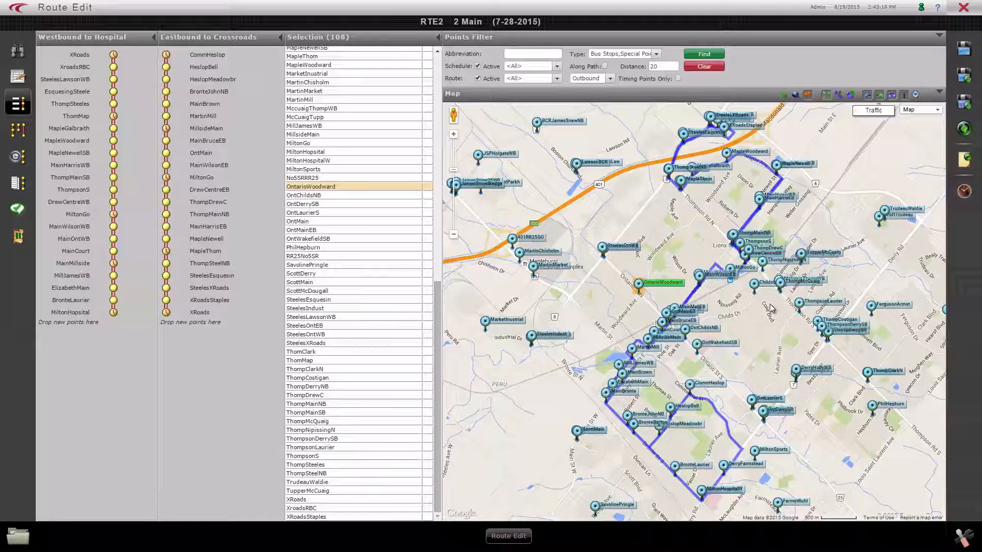
Review the route's stop patterns in both directions and the WKD service periods assigned to them.
{"action": "left_click", "coordinate": [20, 132]}
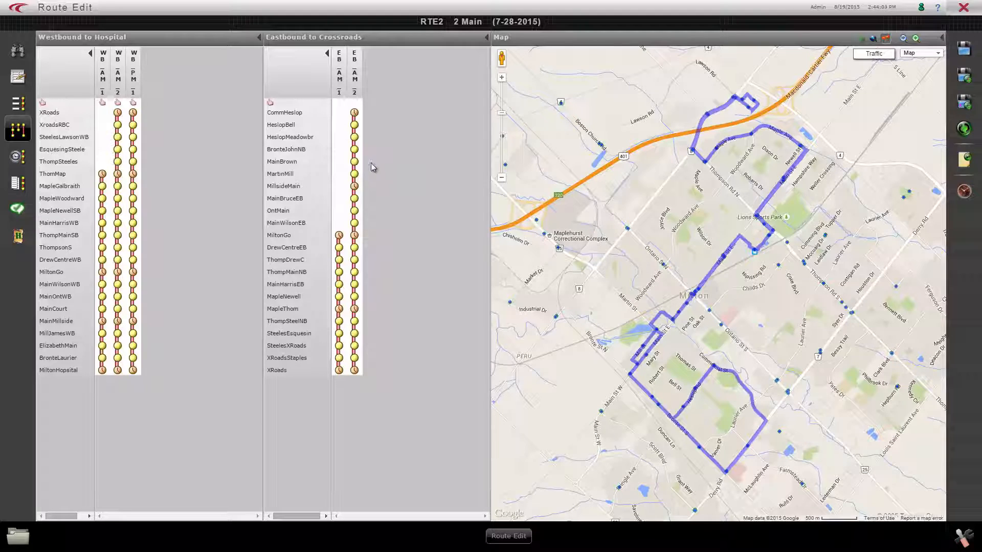
{"action": "left_click", "coordinate": [17, 157]}
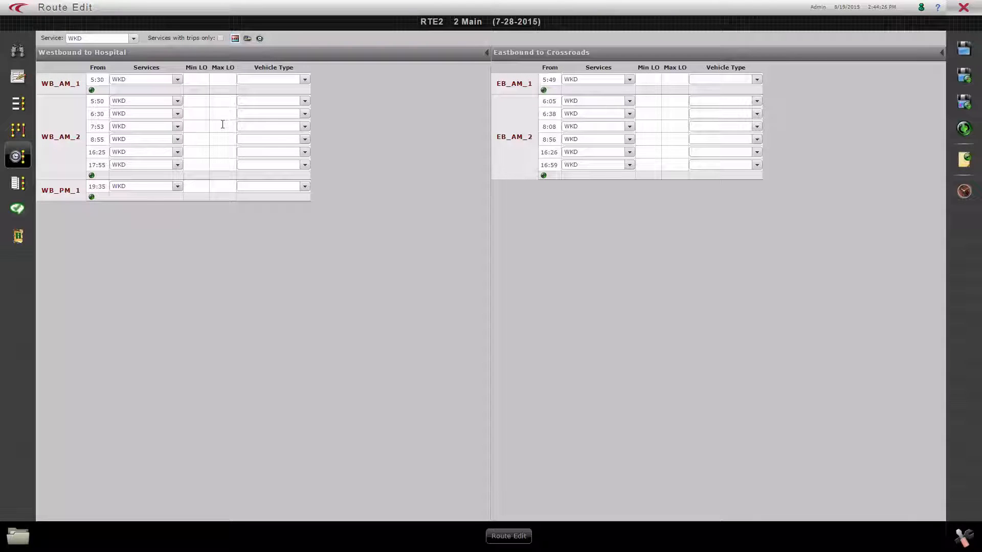
Examine the WKD running times between timing points and the dwell times at MiltonGo for each period.
{"action": "left_click", "coordinate": [248, 39]}
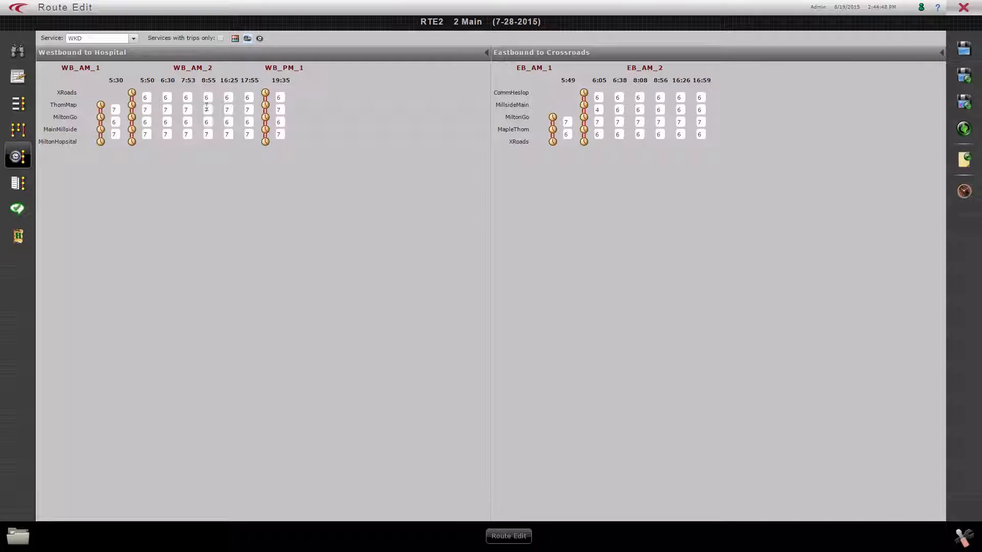
{"action": "left_click", "coordinate": [259, 38]}
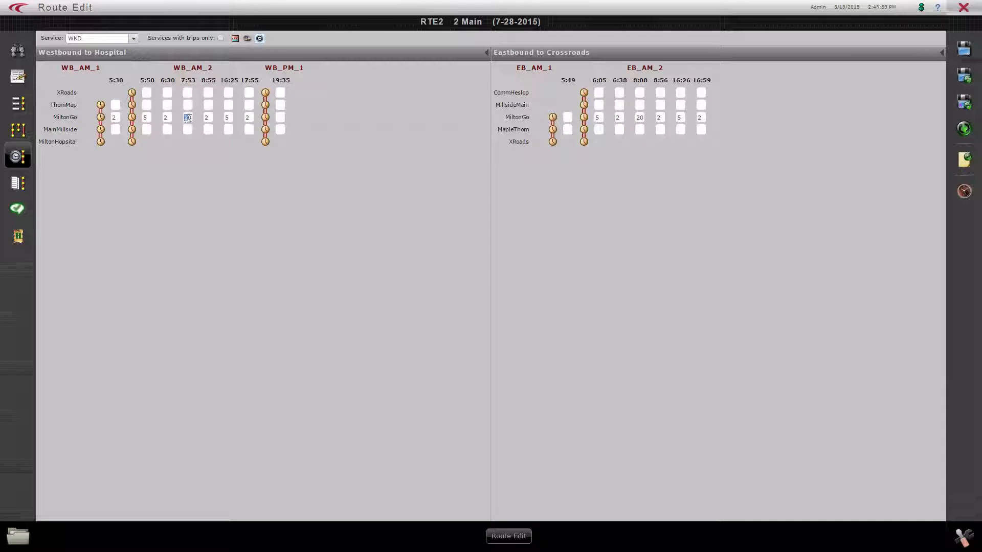
{"action": "left_click", "coordinate": [186, 117]}
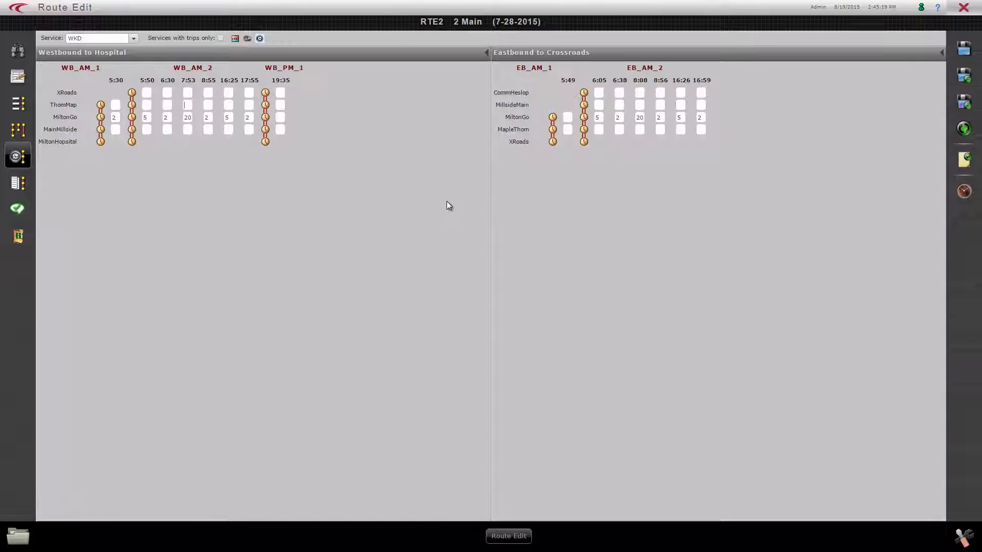
{"action": "left_click", "coordinate": [247, 39]}
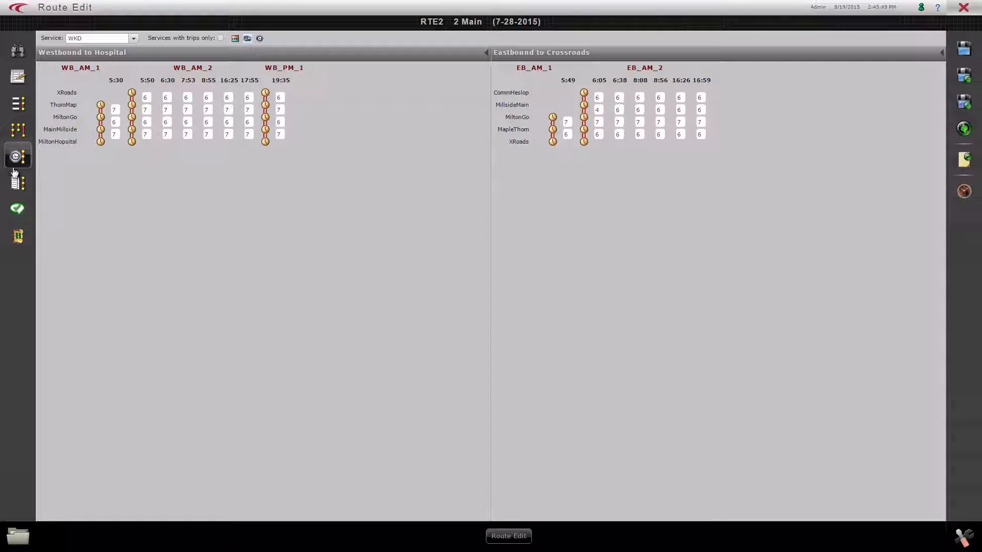
Display the route's WKD trip timetable and widen the Pattern column in the Westbound to Hospital table.
{"action": "left_click", "coordinate": [15, 188]}
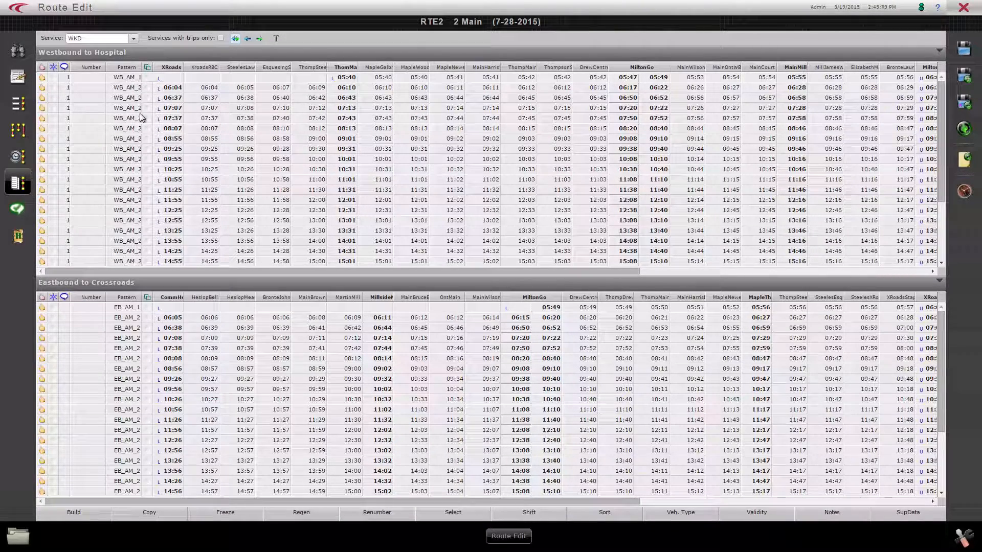
{"action": "left_click_drag", "start_coordinate": [140, 66], "coordinate": [162, 66]}
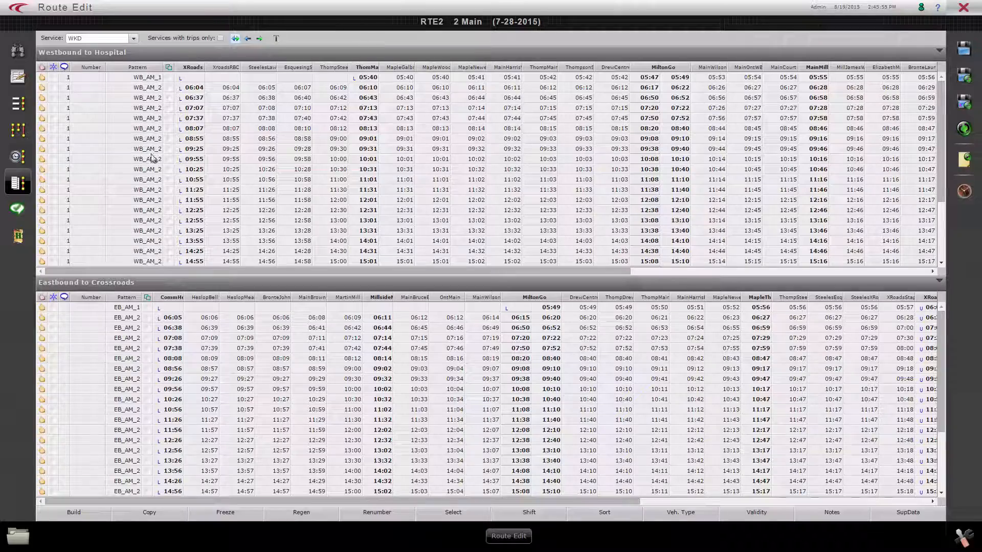
Look through the westbound trips and set up a westbound trip build with pattern WB_AM_1 and point ThomMap.
{"action": "scroll", "coordinate": [151, 231], "scroll_direction": "down", "scroll_amount": 2}
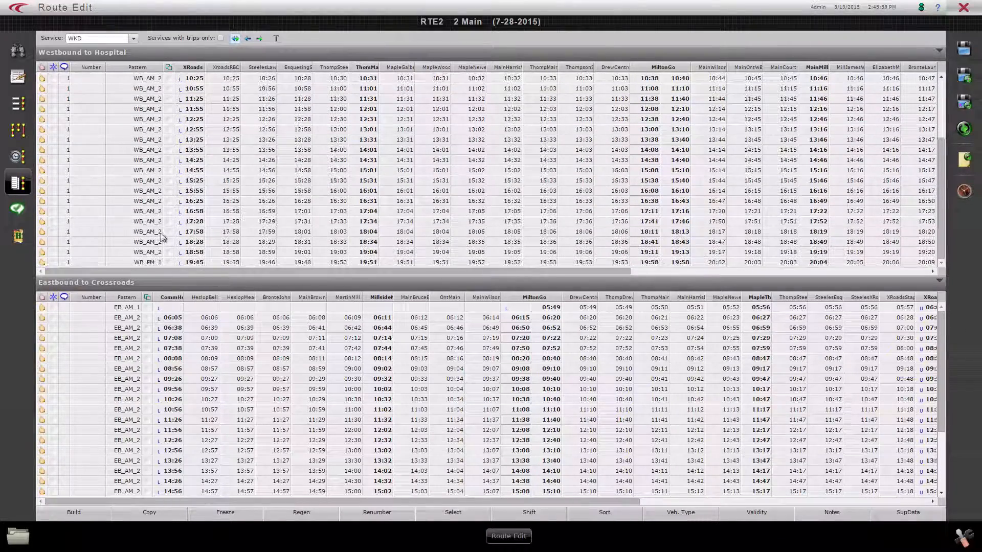
{"action": "scroll", "coordinate": [154, 145], "scroll_direction": "down", "scroll_amount": 2}
{"action": "scroll", "coordinate": [158, 150], "scroll_direction": "up", "scroll_amount": 4}
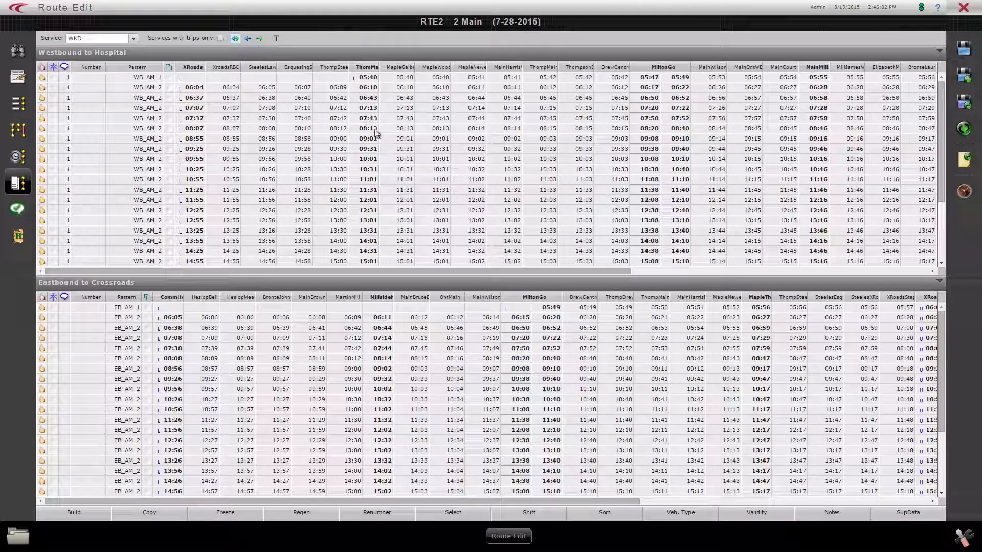
{"action": "left_click", "coordinate": [77, 514]}
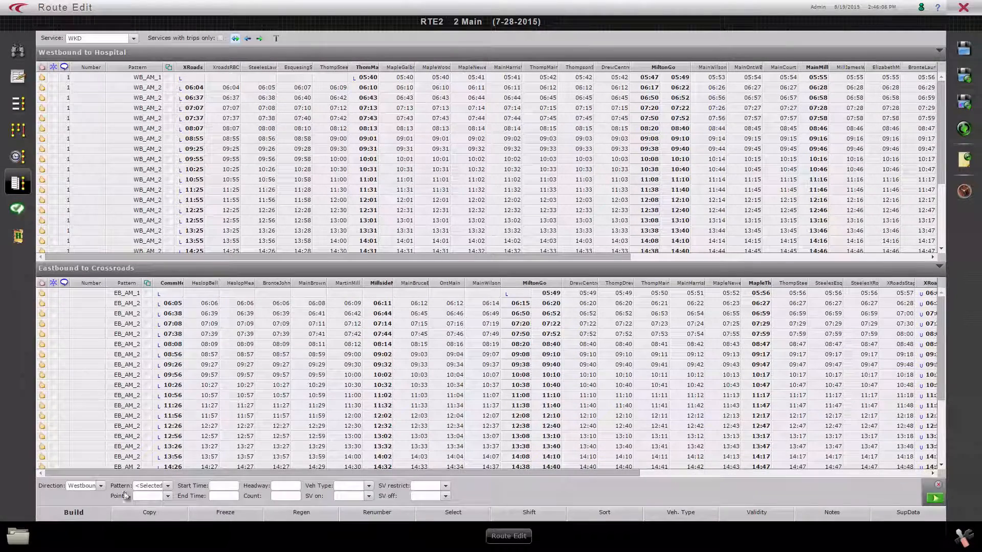
{"action": "left_click", "coordinate": [157, 486]}
{"action": "left_click", "coordinate": [161, 509]}
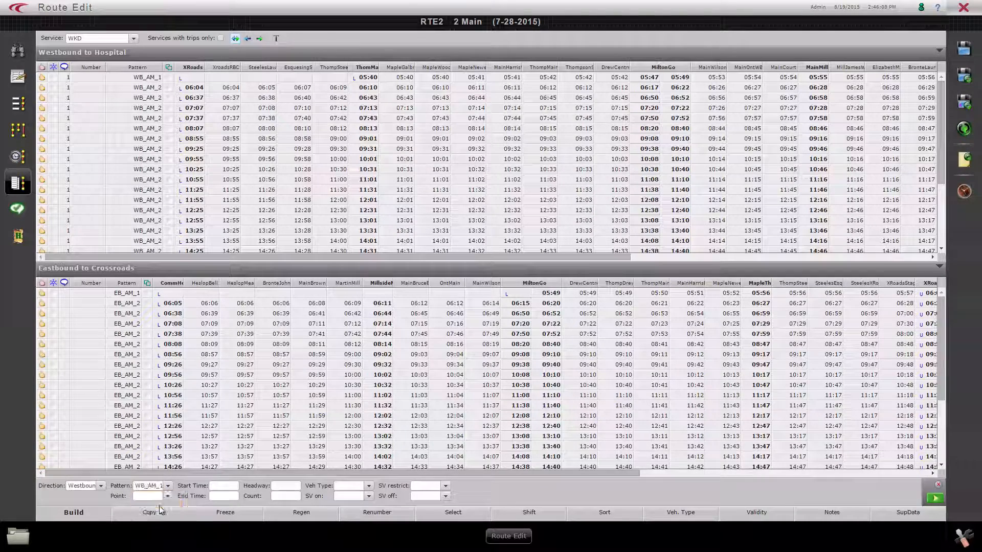
{"action": "left_click", "coordinate": [168, 496]}
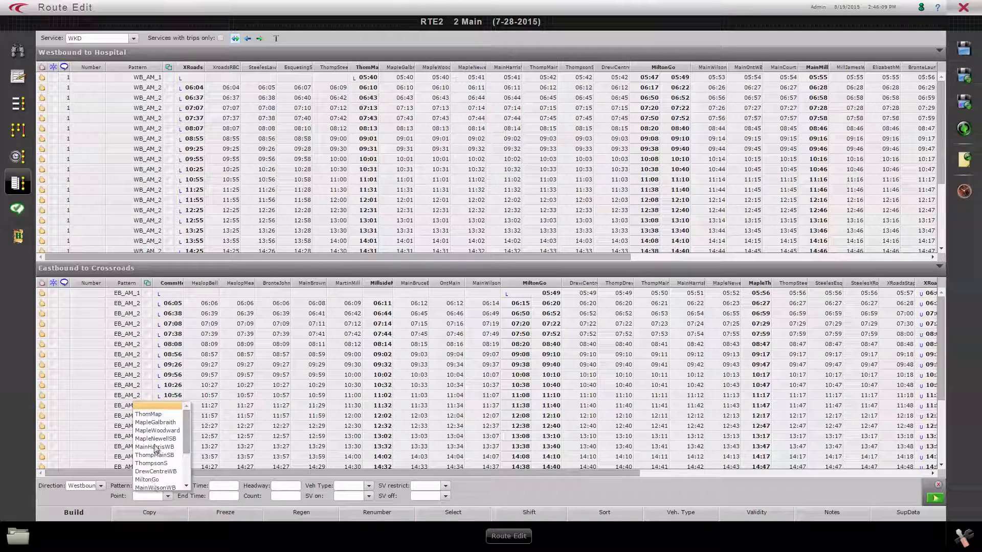
{"action": "left_click", "coordinate": [148, 414]}
Build the westbound trips from 7:00 to 12:00 with a headway of 30.
{"action": "left_click", "coordinate": [224, 485]}
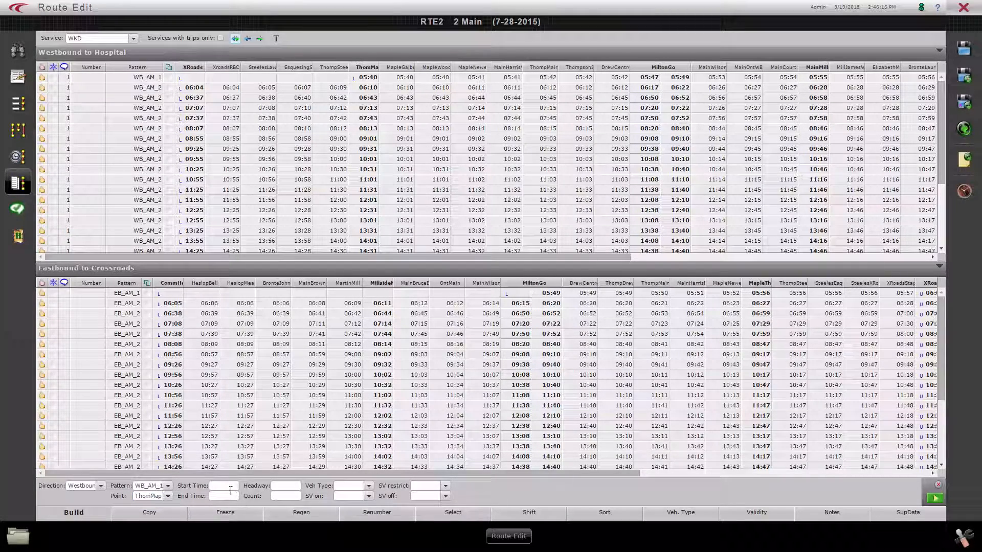
{"action": "type", "text": "700"}
{"action": "left_click", "coordinate": [212, 498]}
{"action": "type", "text": "1200"}
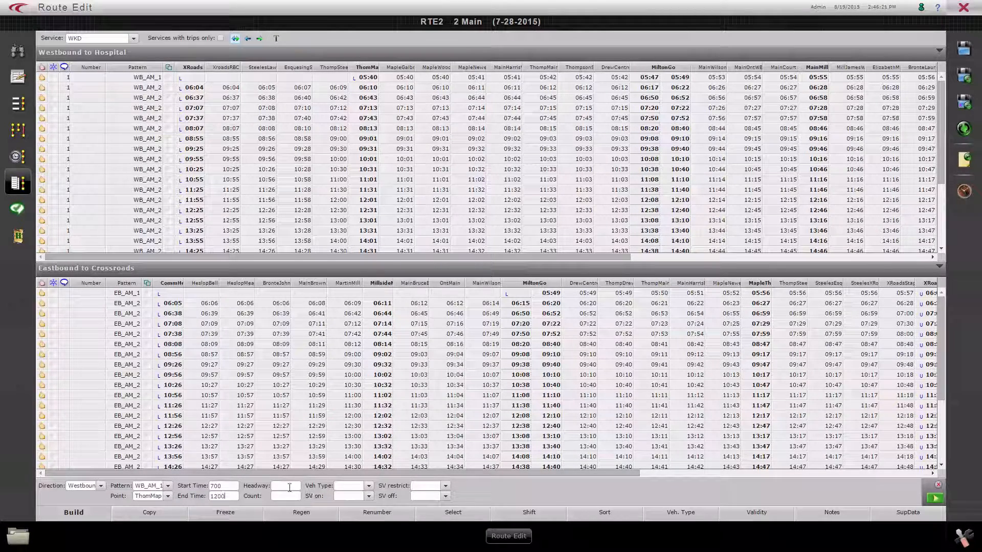
{"action": "left_click", "coordinate": [290, 487]}
{"action": "type", "text": "30"}
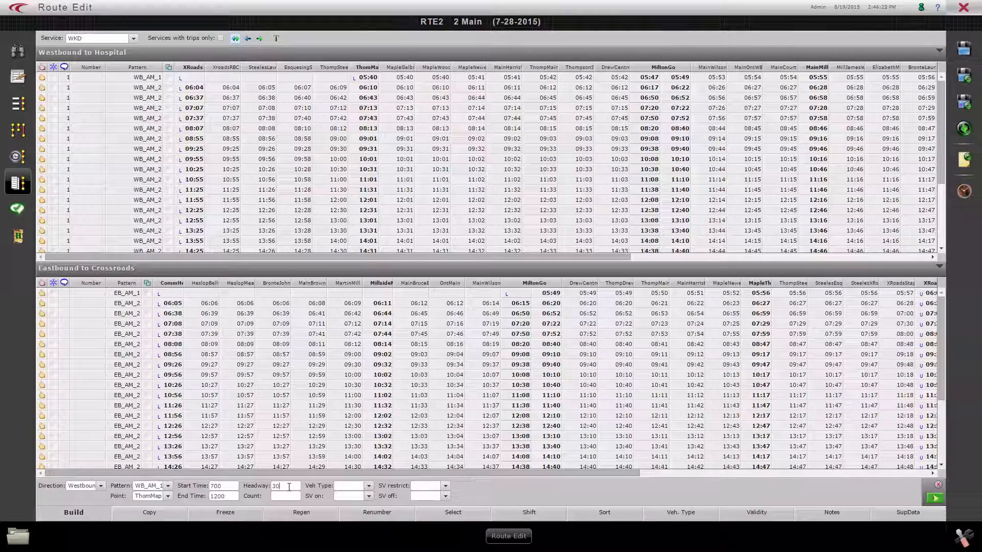
{"action": "left_click", "coordinate": [934, 499]}
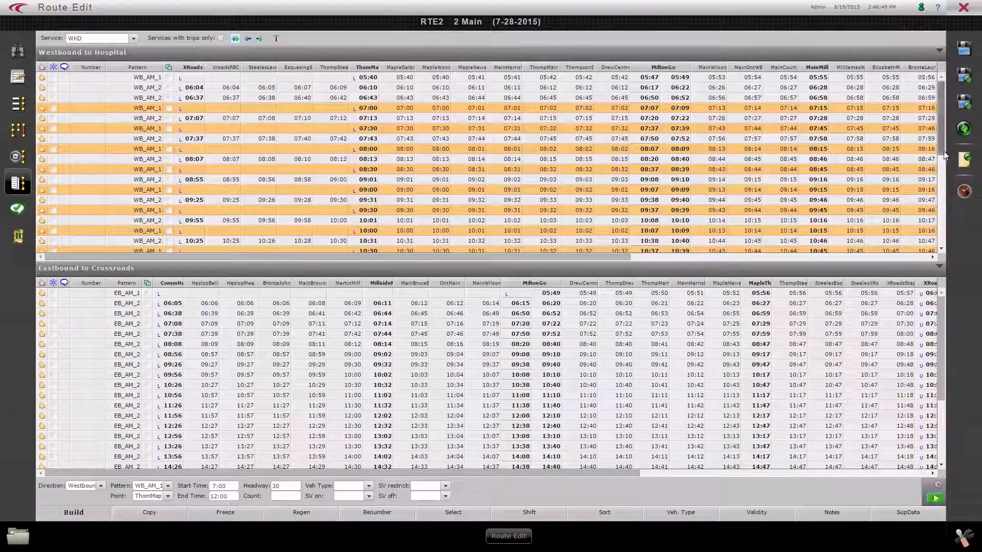
{"action": "mouse_move", "coordinate": [943, 151]}
{"action": "left_mouse_down"}
{"action": "mouse_move", "coordinate": [943, 180]}
{"action": "mouse_move", "coordinate": [944, 144]}
{"action": "left_mouse_up"}
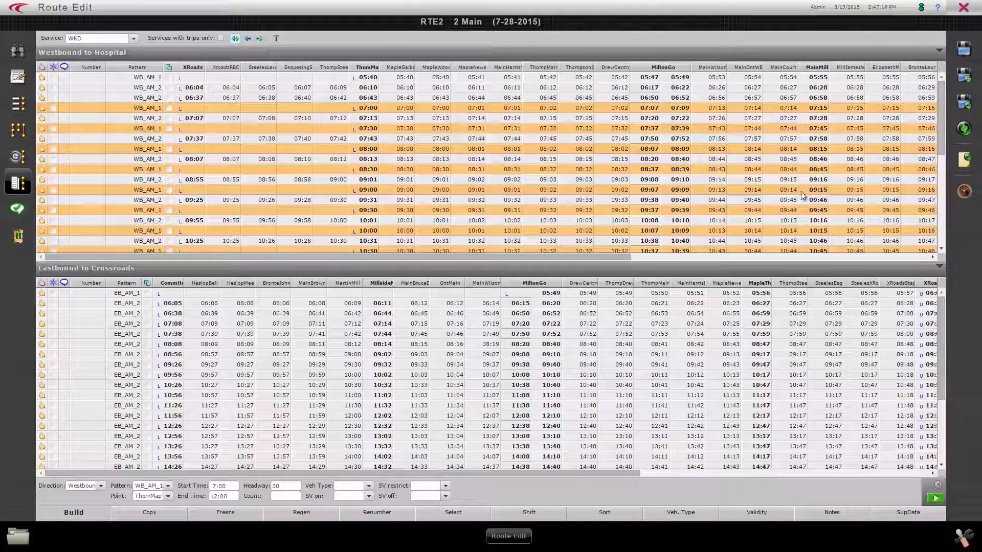
Switch to schedule editing and open the Milton Transit 7-2015 schedule.
{"action": "left_click", "coordinate": [18, 536]}
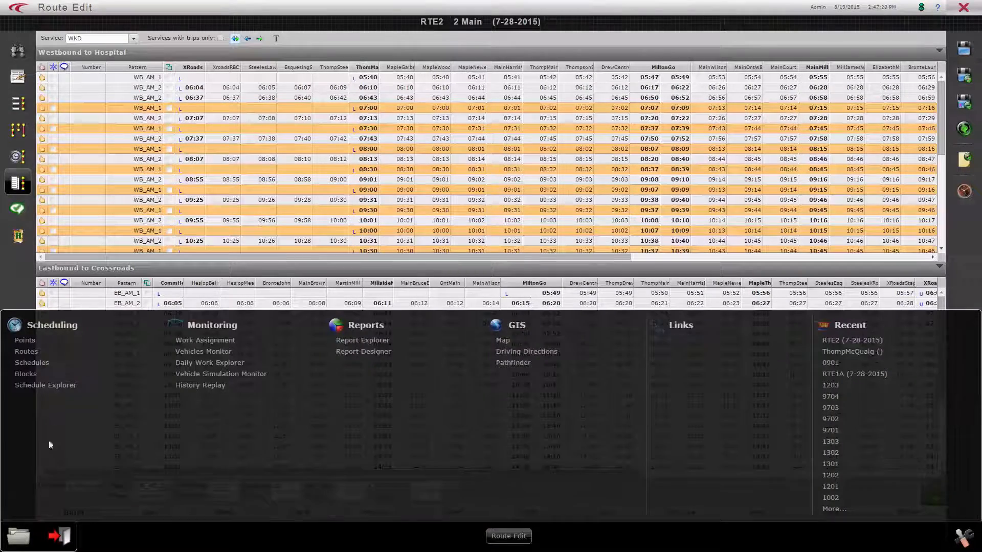
{"action": "left_click", "coordinate": [32, 363]}
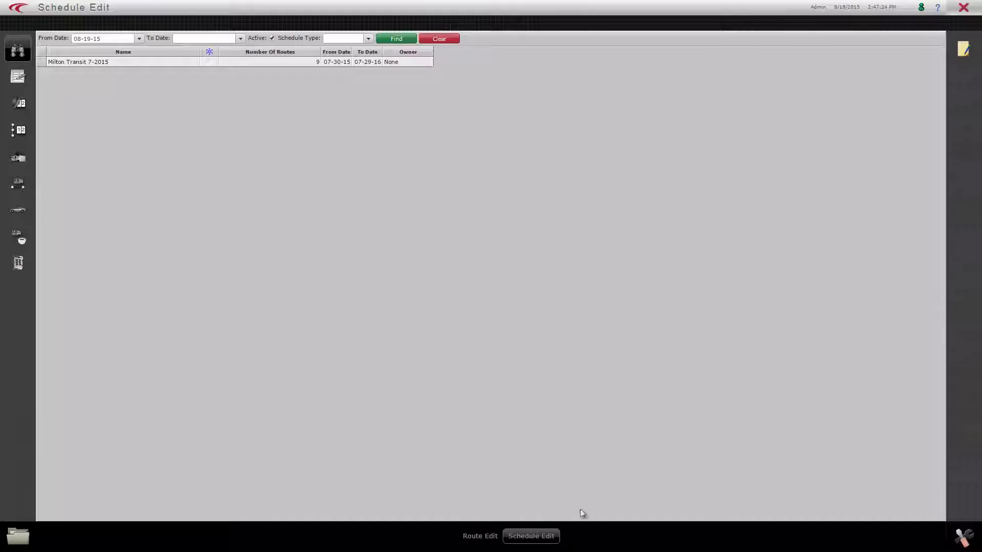
{"action": "double_click", "coordinate": [121, 64]}
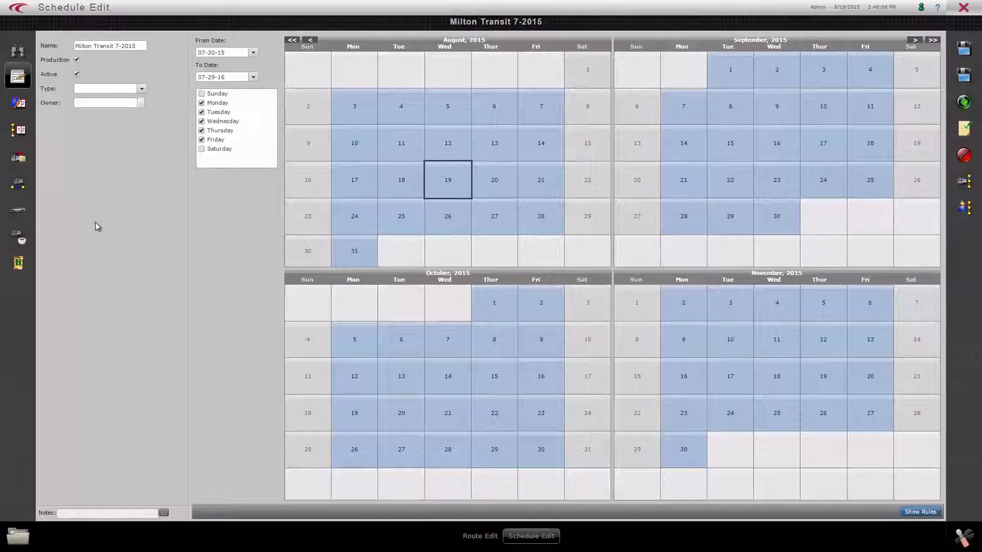
Display the schedule's services, exclude August 19, 2015 from the WKD calendar and include it again.
{"action": "left_click", "coordinate": [18, 103]}
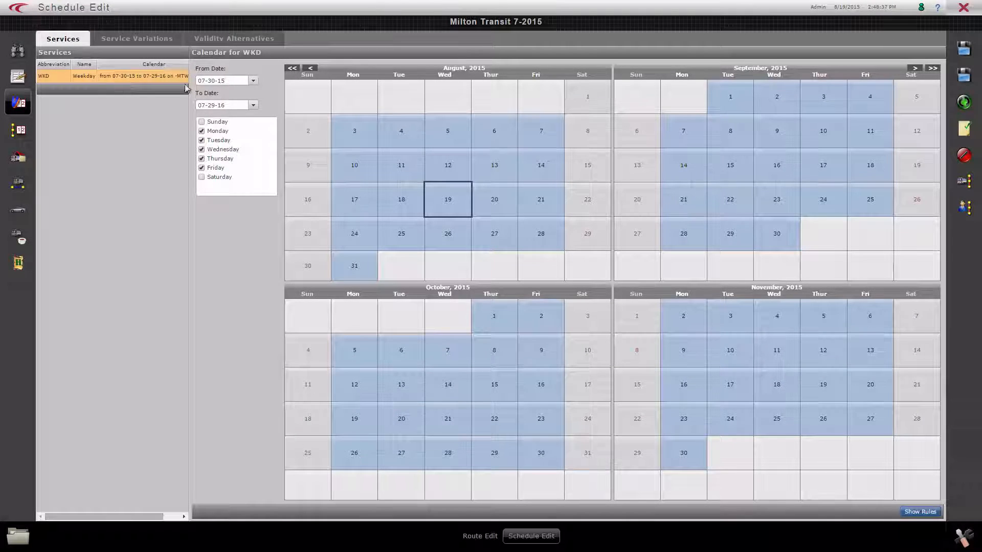
{"action": "left_click", "coordinate": [455, 209]}
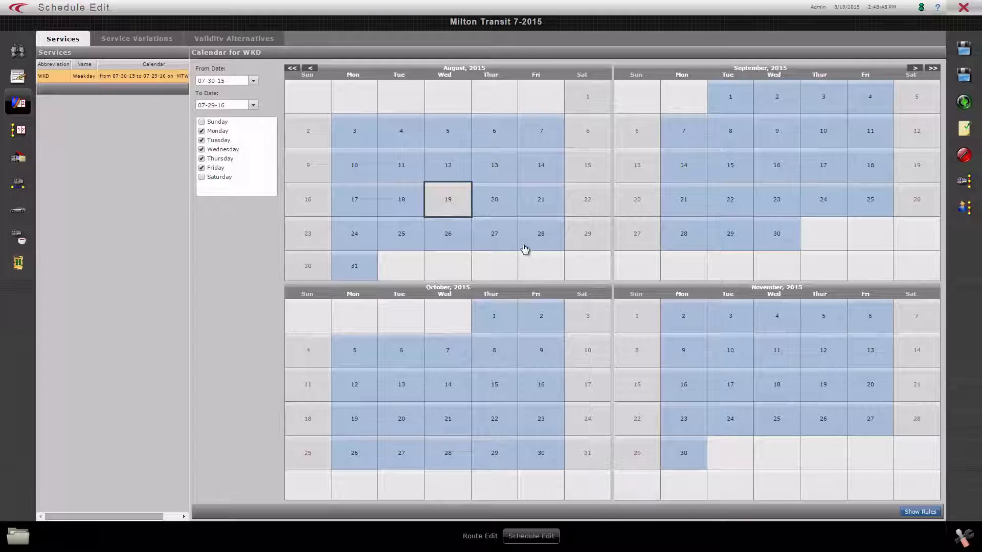
{"action": "left_click", "coordinate": [453, 206]}
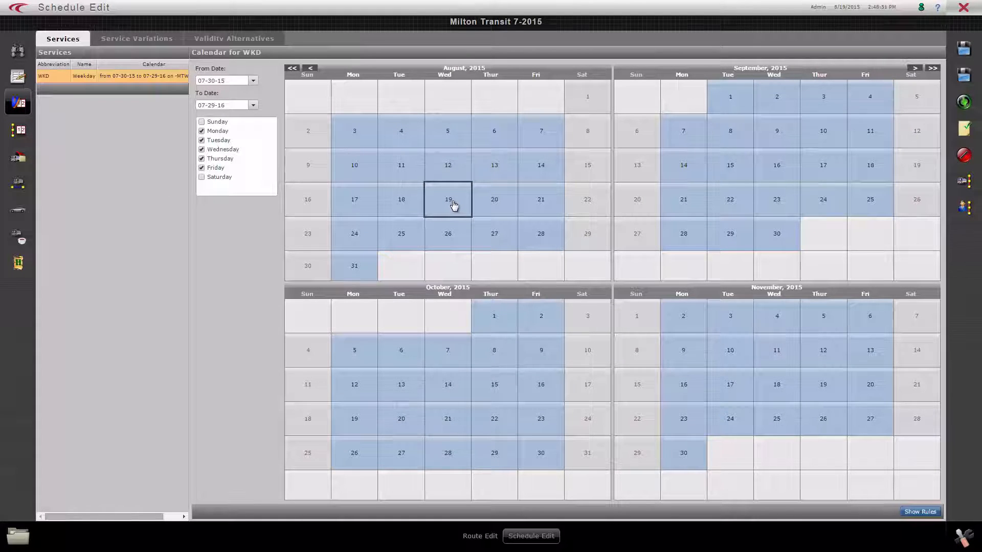
Review the routes included in the schedule and the list for adding further routes.
{"action": "left_click", "coordinate": [19, 138]}
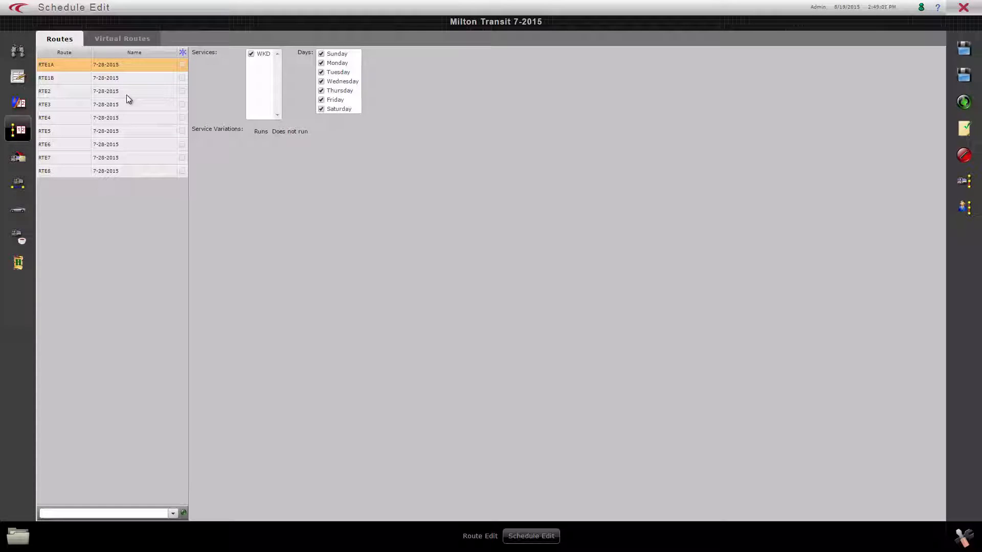
{"action": "left_click", "coordinate": [174, 513]}
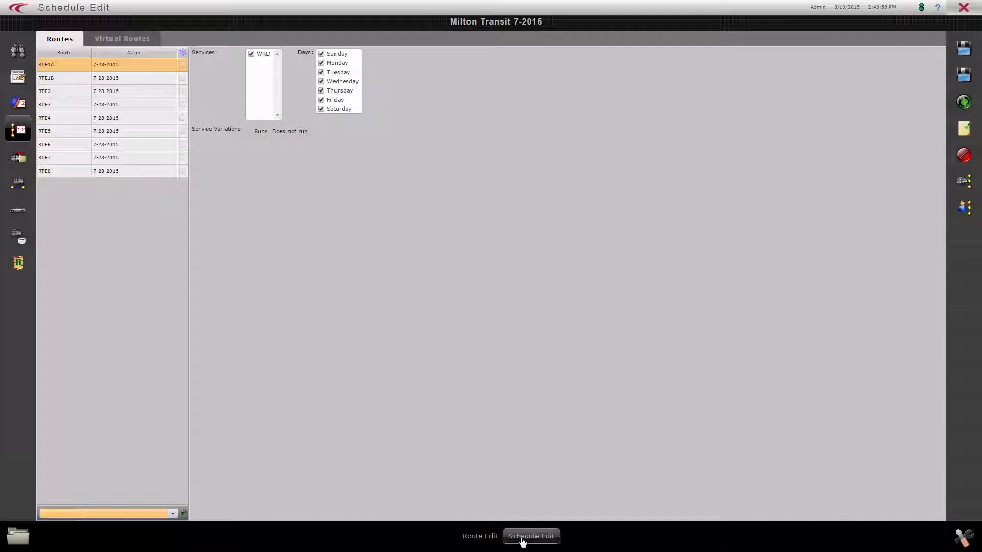
{"action": "left_click", "coordinate": [478, 541]}
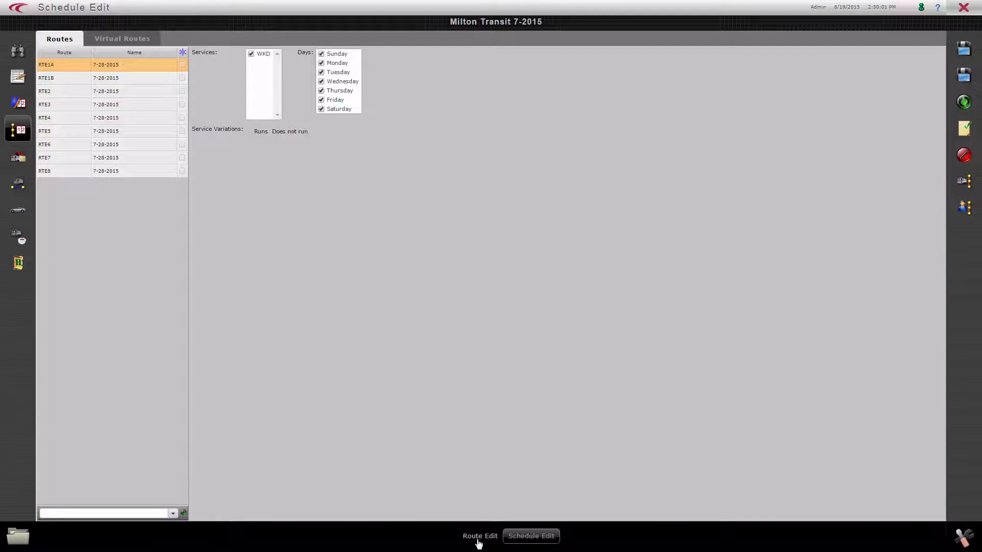
{"action": "left_click", "coordinate": [525, 541]}
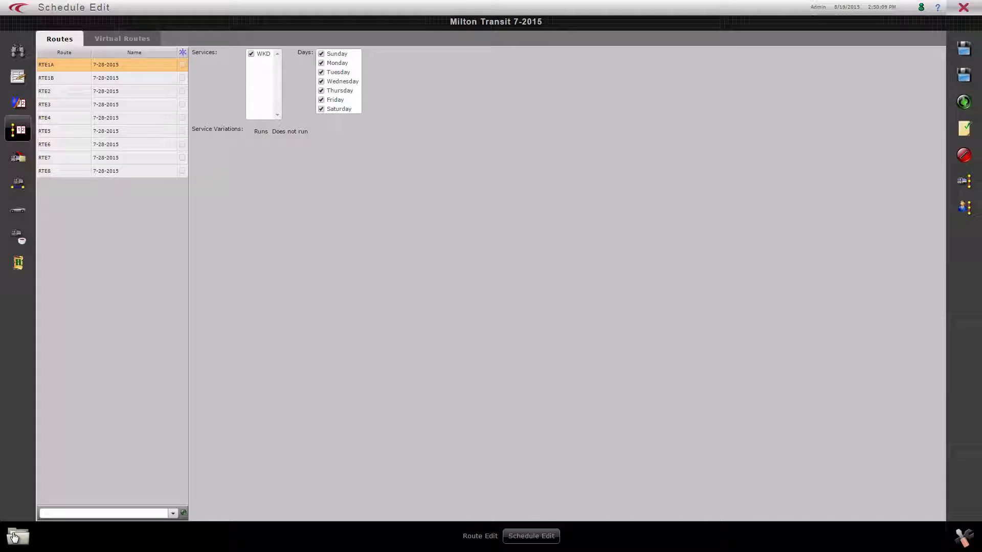
Open the work assignments for 08-19-15 and assign vehicle 0901 to block 1 (RTE1A).
{"action": "left_click", "coordinate": [13, 537]}
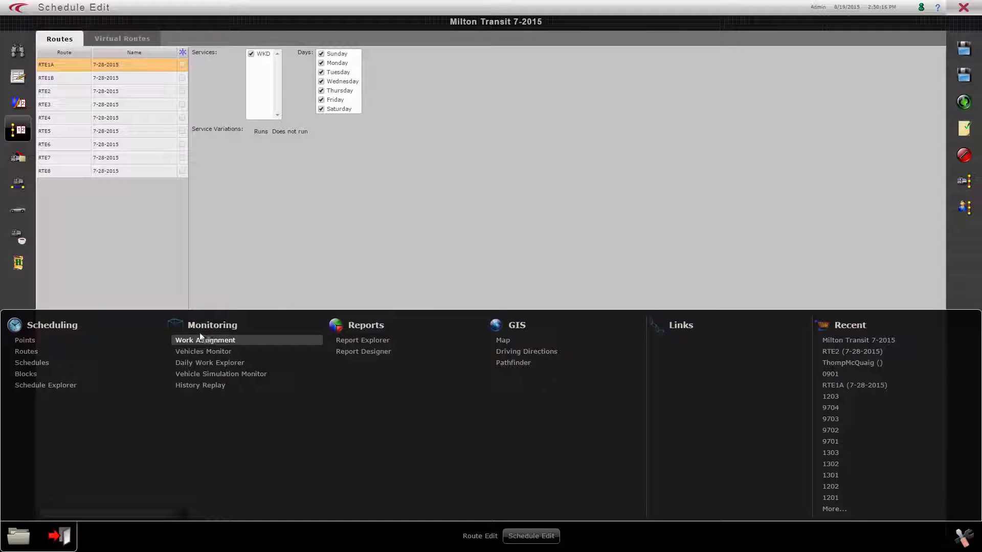
{"action": "left_click", "coordinate": [234, 342]}
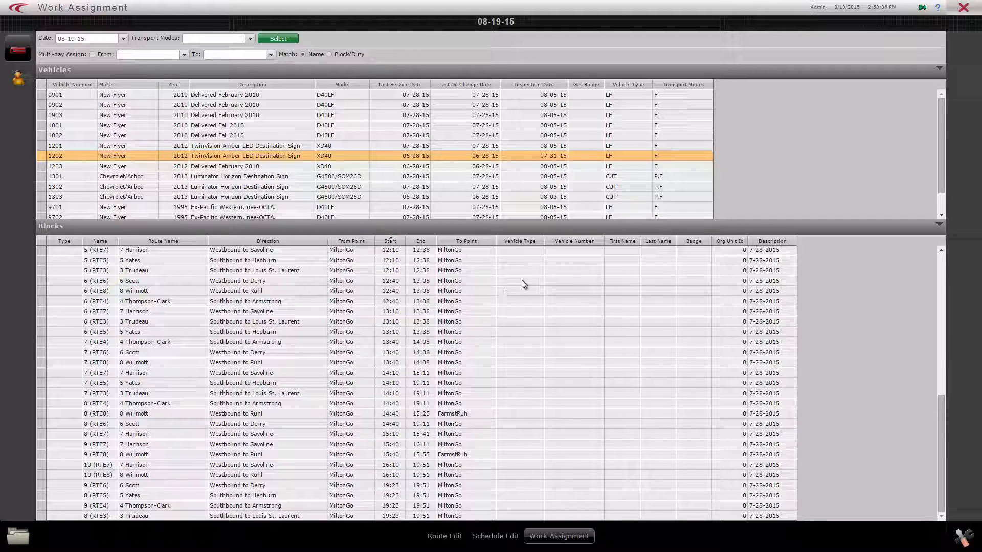
{"action": "left_click_drag", "start_coordinate": [941, 425], "coordinate": [952, 262]}
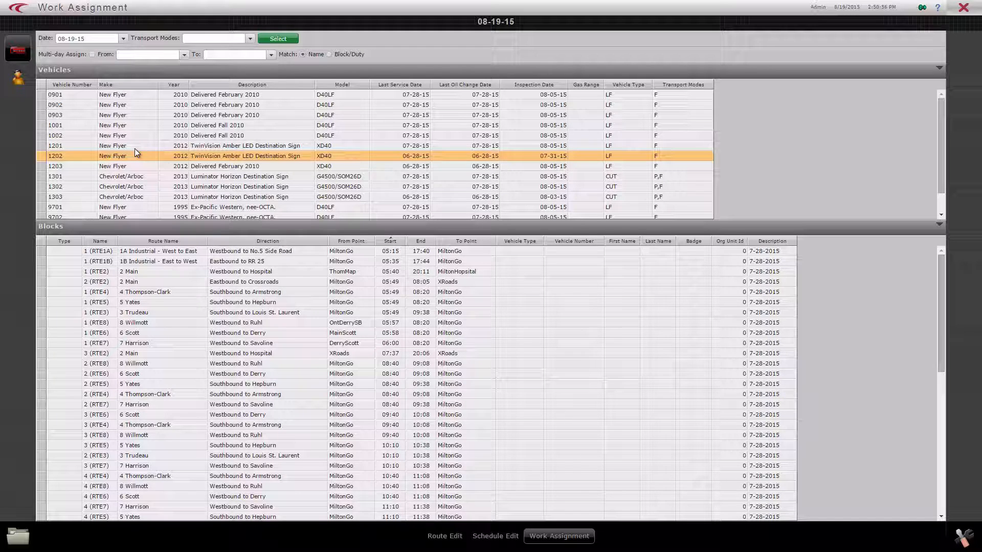
{"action": "left_click", "coordinate": [60, 96]}
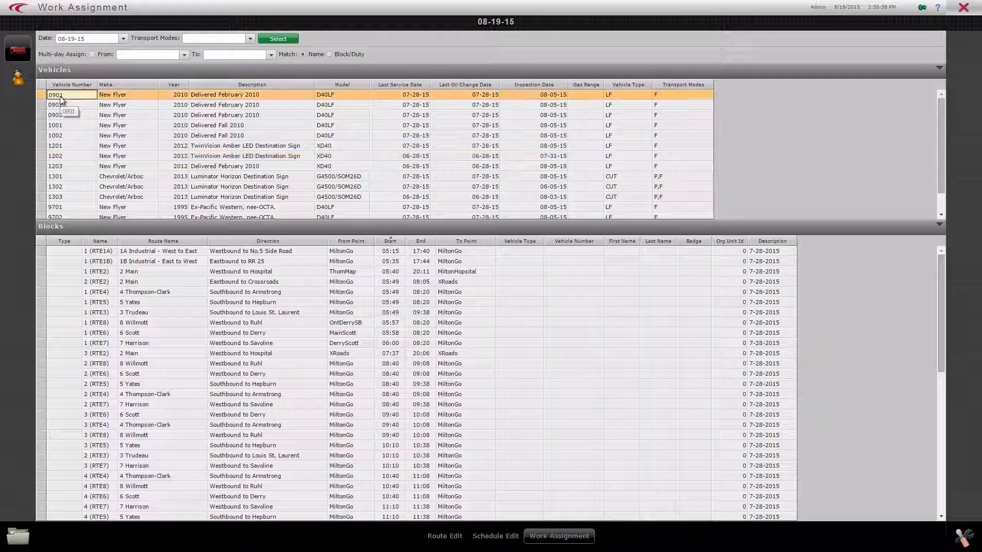
{"action": "left_click_drag", "start_coordinate": [86, 98], "coordinate": [516, 250]}
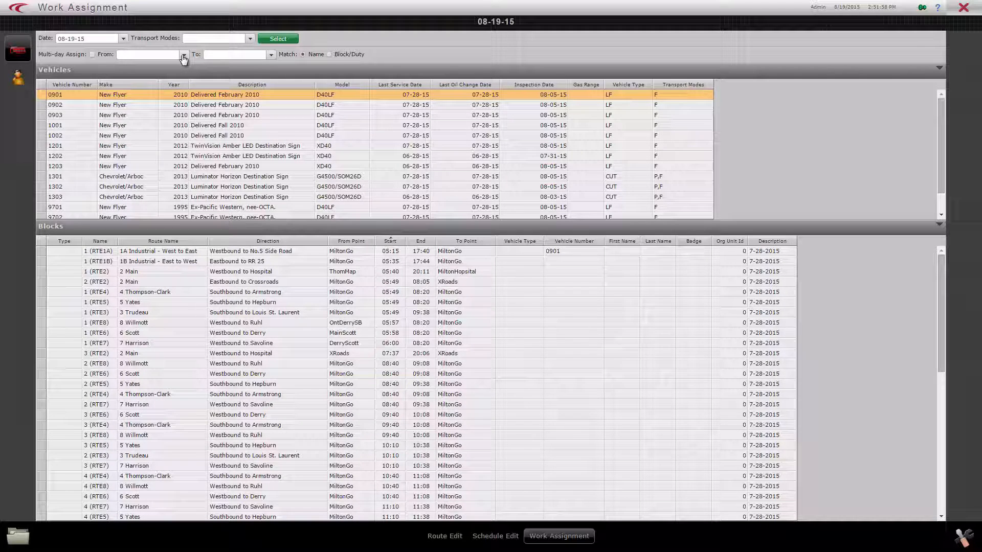
Enable multi-day assignment for the period from 08-17-15 to 08-21-15.
{"action": "left_click", "coordinate": [183, 57]}
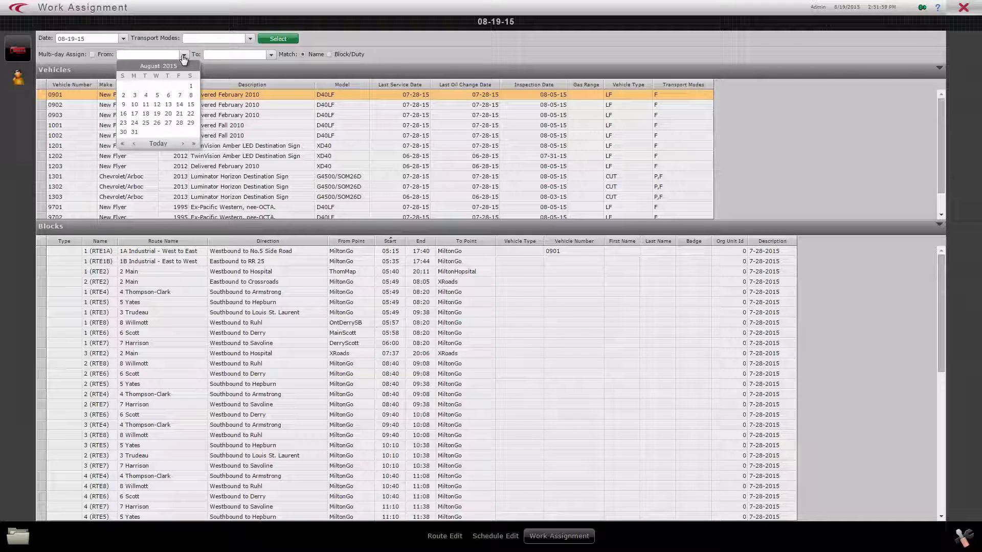
{"action": "left_click", "coordinate": [134, 113]}
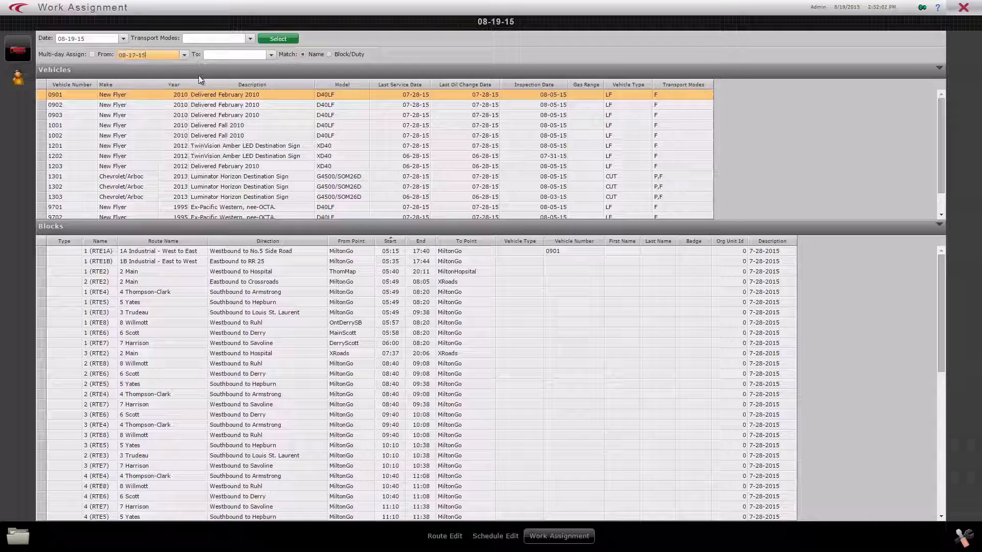
{"action": "left_click", "coordinate": [270, 54]}
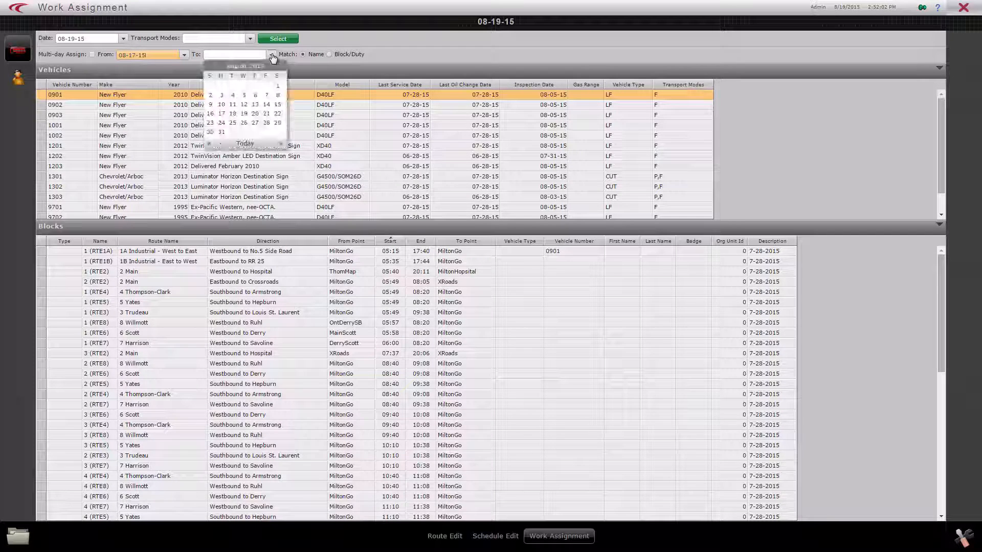
{"action": "left_click", "coordinate": [268, 113]}
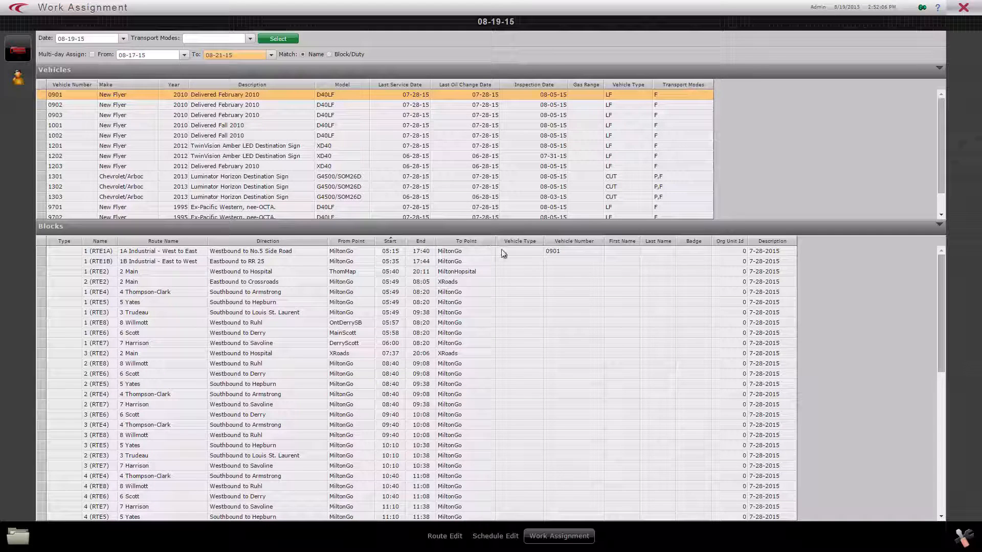
{"action": "left_click", "coordinate": [92, 54]}
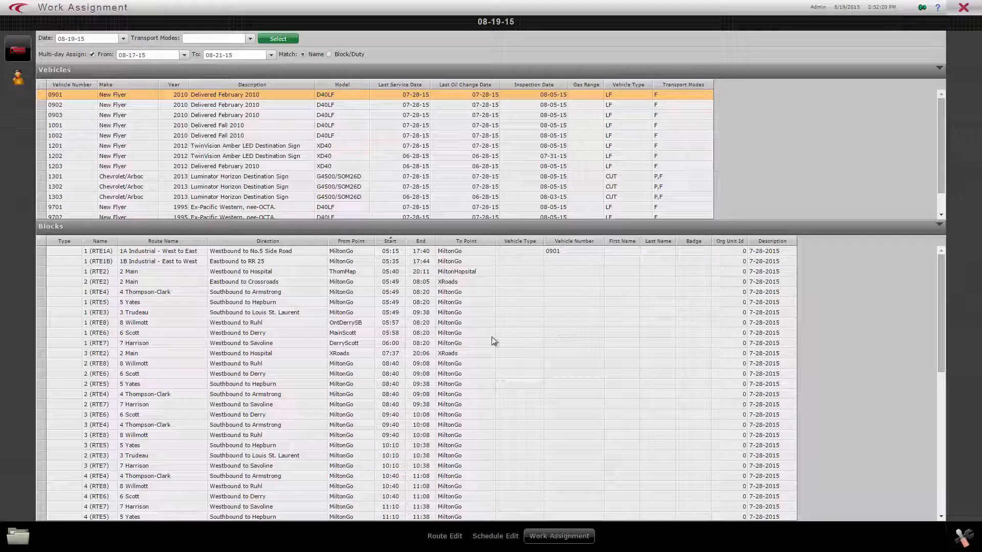
Look at the employee duty assignments, return to the vehicles and check vehicle 1203's last service date.
{"action": "left_click", "coordinate": [15, 85]}
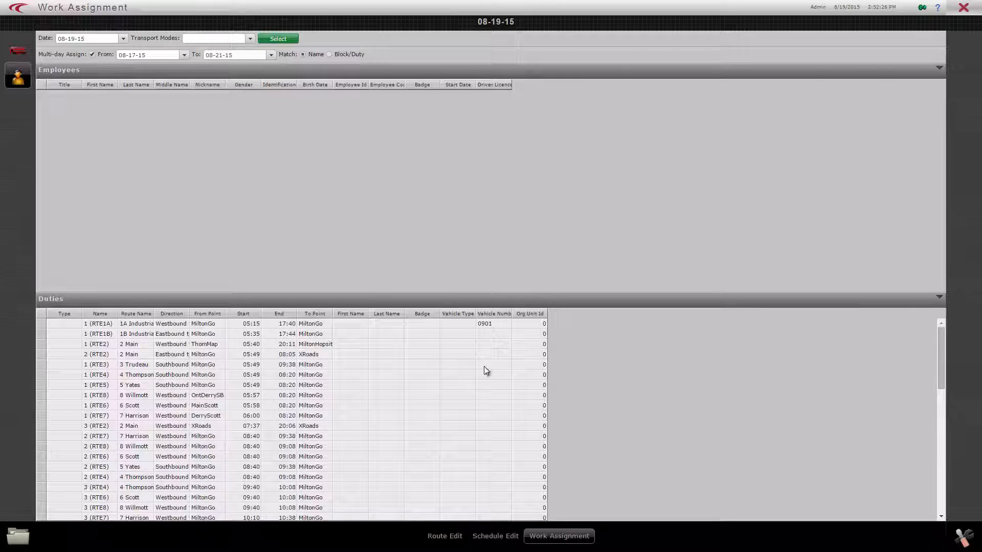
{"action": "left_click", "coordinate": [19, 55]}
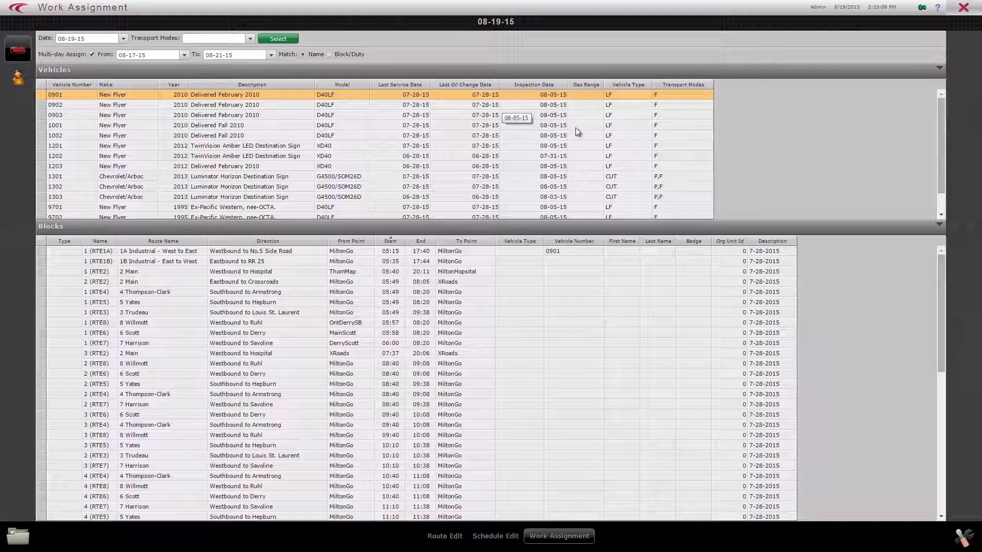
{"action": "left_click", "coordinate": [414, 167]}
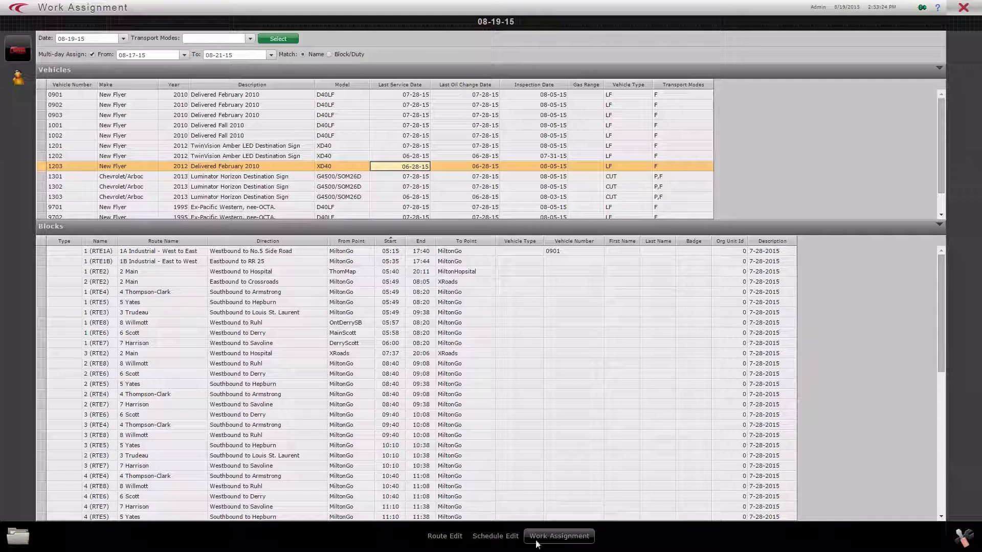
Open vehicle management and list all vehicles with the search /all.
{"action": "left_click", "coordinate": [962, 535]}
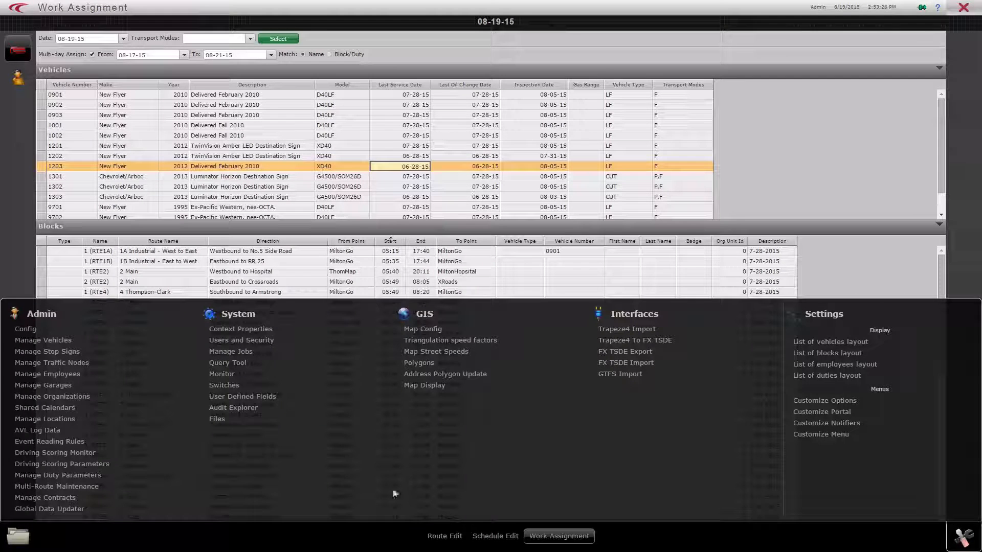
{"action": "left_click", "coordinate": [59, 343]}
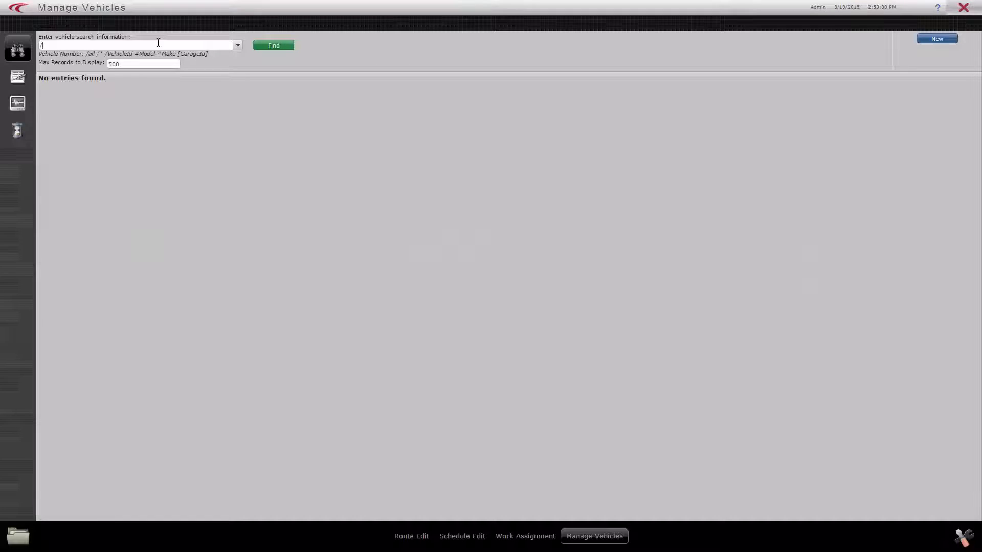
{"action": "left_click", "coordinate": [280, 45]}
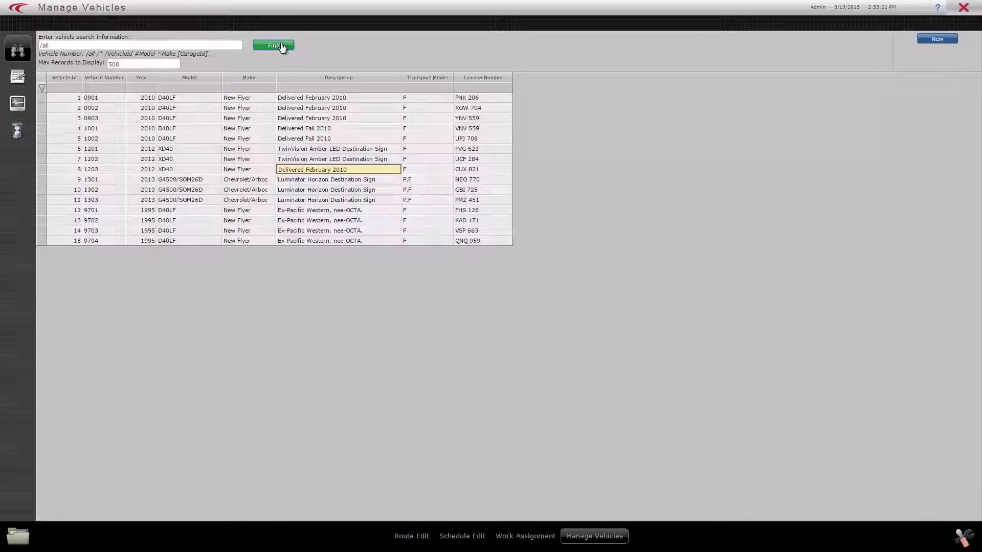
Open vehicle 1203's record, set its last service date to 08-19-15 and close vehicle management.
{"action": "double_click", "coordinate": [351, 171]}
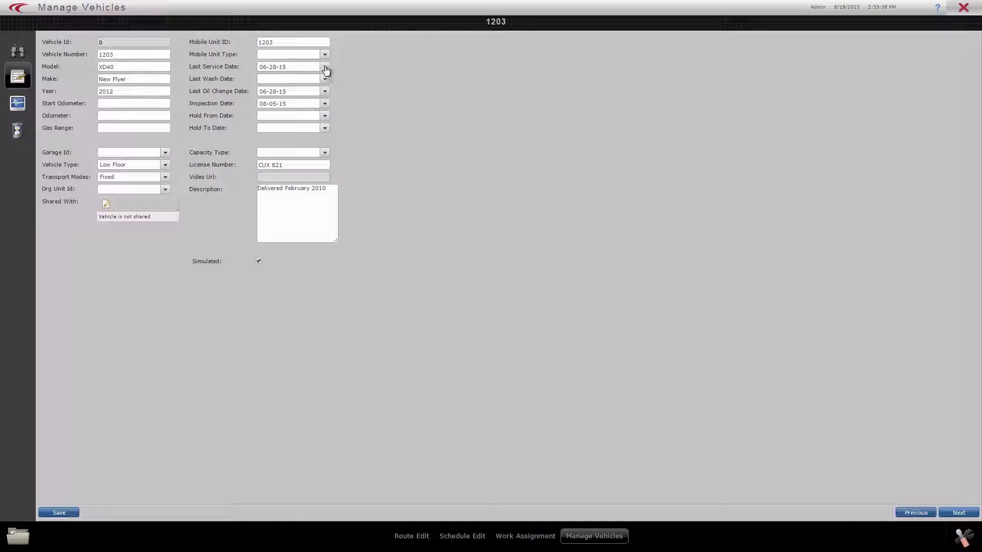
{"action": "left_click", "coordinate": [324, 67]}
{"action": "left_click", "coordinate": [299, 156]}
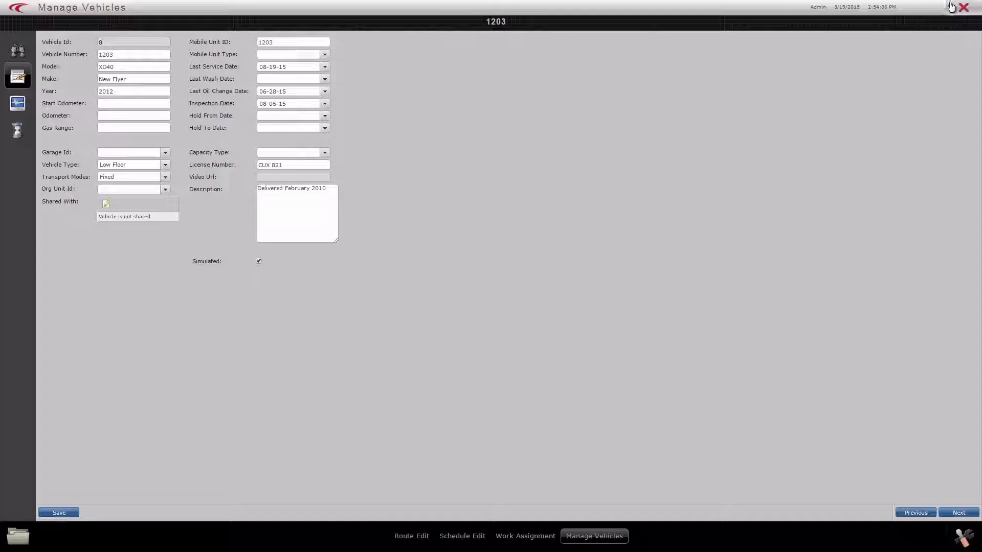
{"action": "left_click", "coordinate": [964, 9]}
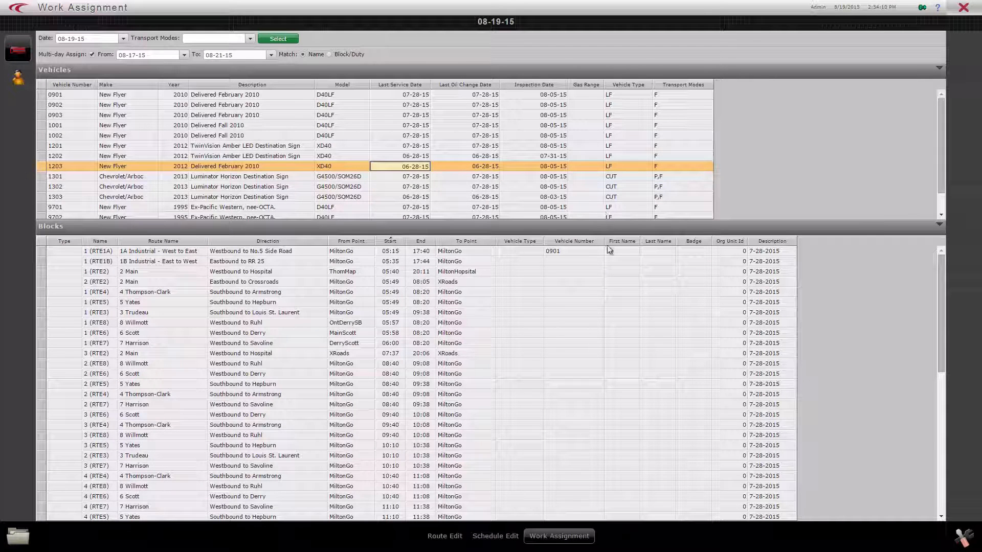
Open the Milton Transit schedule in the Daily Work Explorer and show the work for 08-28-15.
{"action": "left_click", "coordinate": [20, 534]}
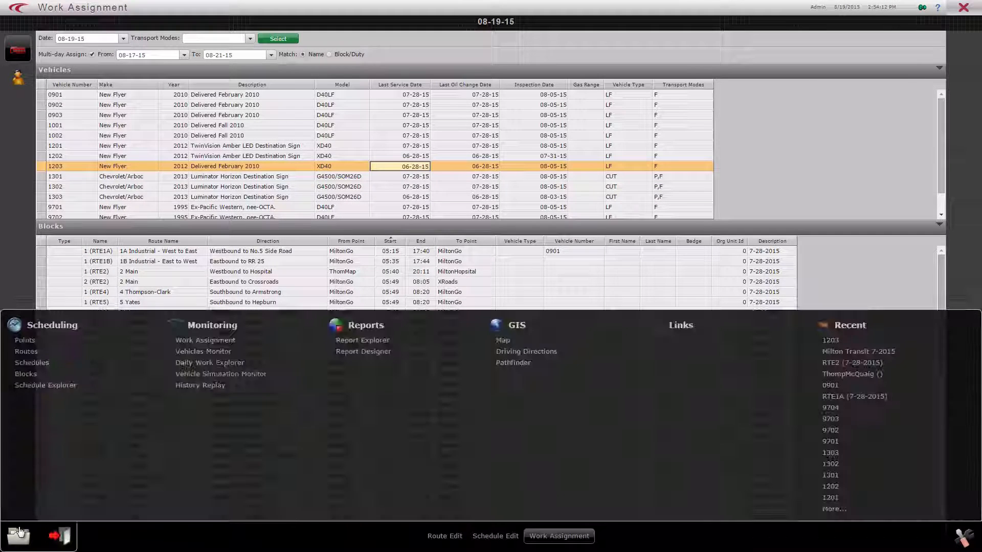
{"action": "left_click", "coordinate": [203, 364]}
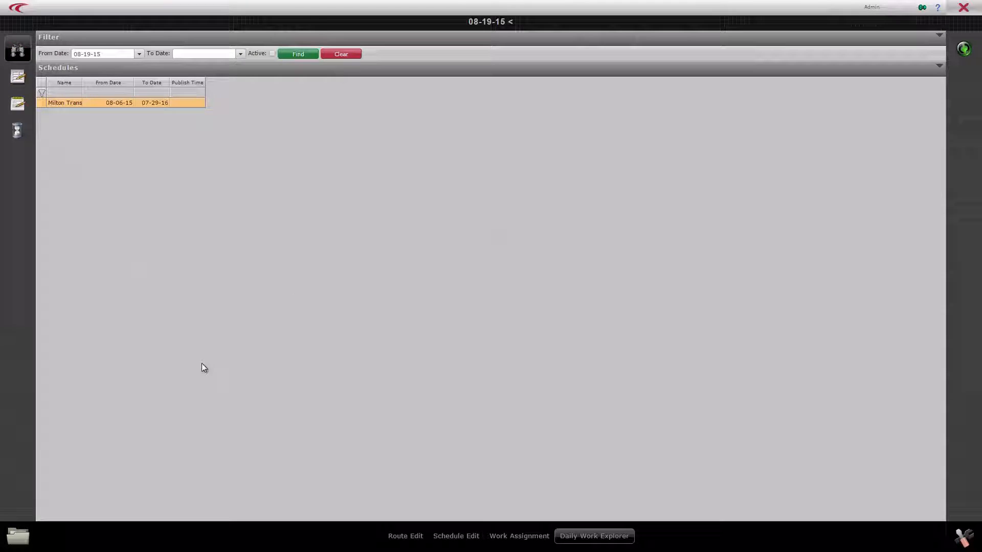
{"action": "left_click", "coordinate": [94, 100]}
{"action": "double_click", "coordinate": [94, 101]}
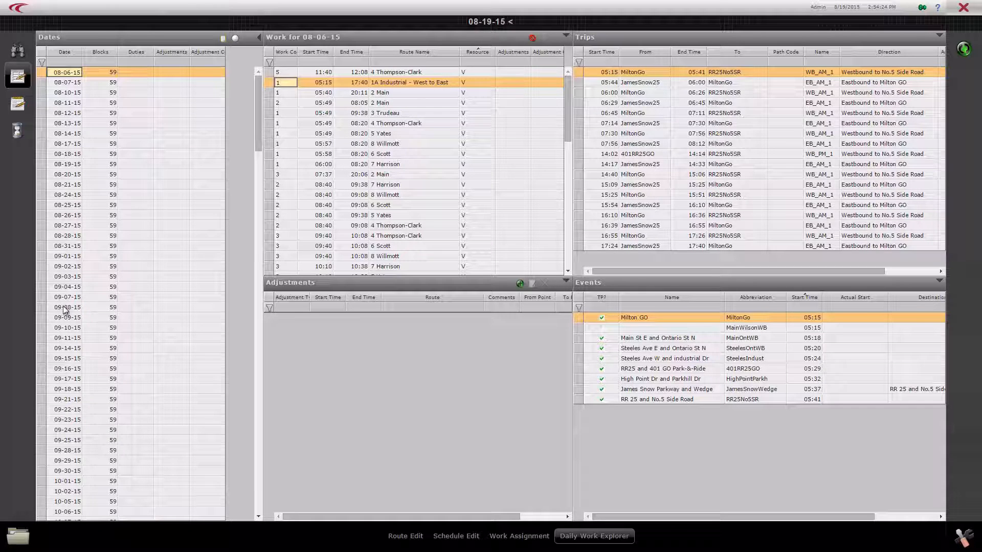
{"action": "left_click", "coordinate": [67, 236]}
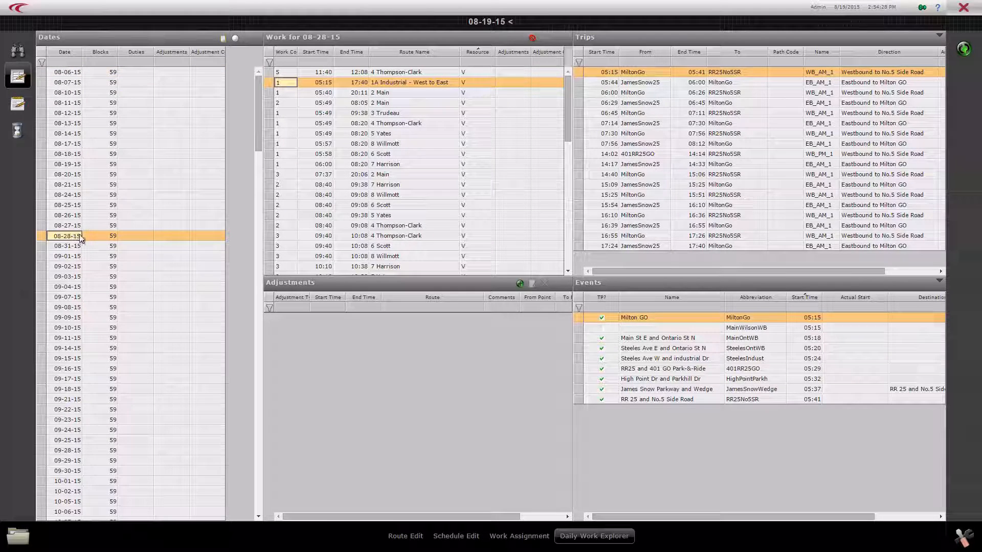
{"action": "left_click", "coordinate": [91, 235]}
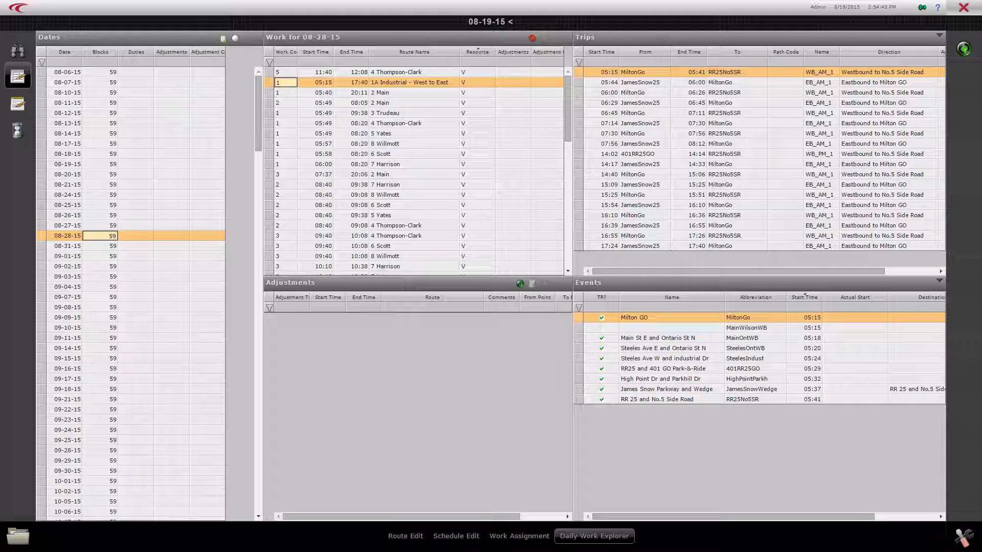
Examine the events of several trips on the 1A Industrial block, including the 05:44, 14:17 and 15:54 departures from JamesSnow25.
{"action": "left_click", "coordinate": [650, 85]}
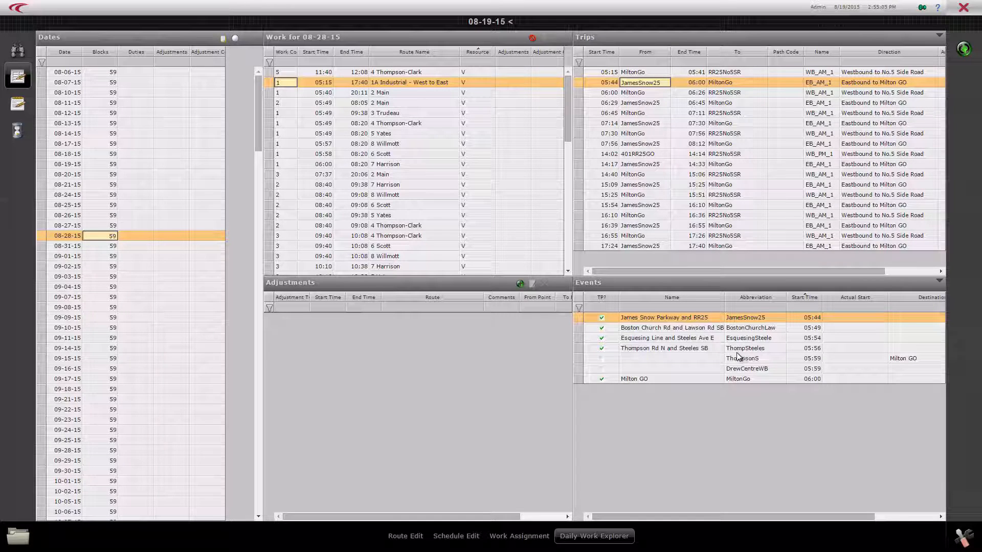
{"action": "left_click", "coordinate": [663, 145]}
{"action": "left_click", "coordinate": [648, 165]}
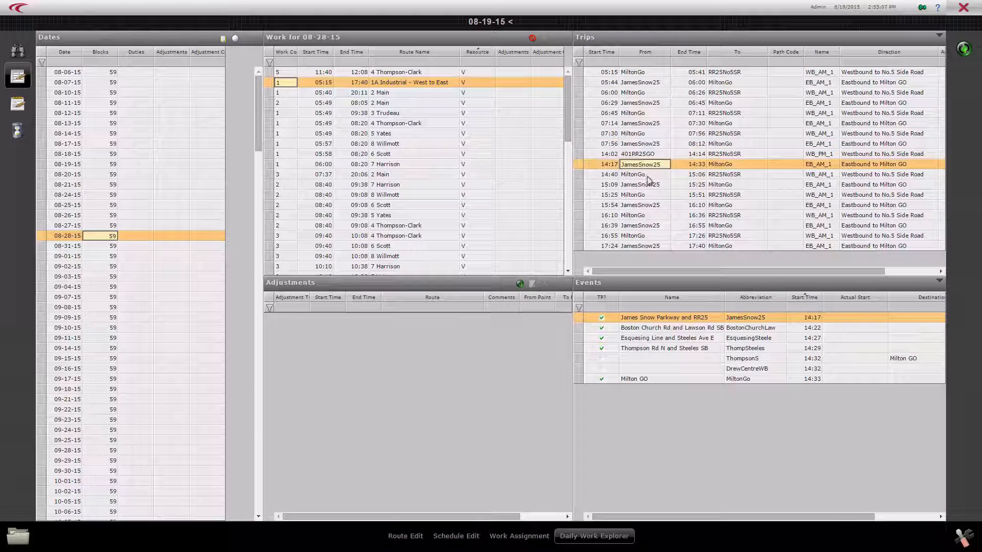
{"action": "left_click", "coordinate": [649, 185]}
{"action": "left_click", "coordinate": [648, 205]}
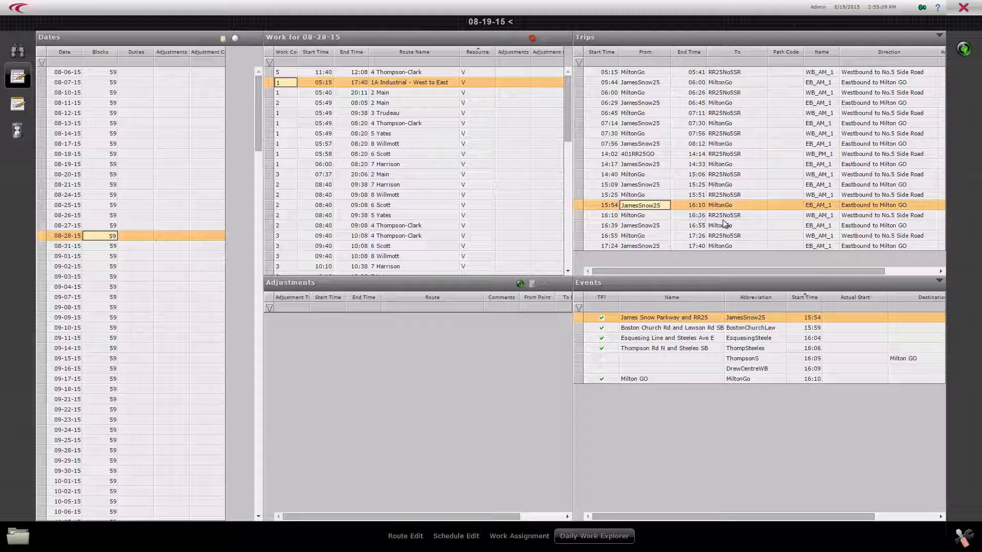
Look at the trips of the 6 Scott and 3 Trudeau work, and close the Daily Work Explorer.
{"action": "left_click", "coordinate": [381, 205]}
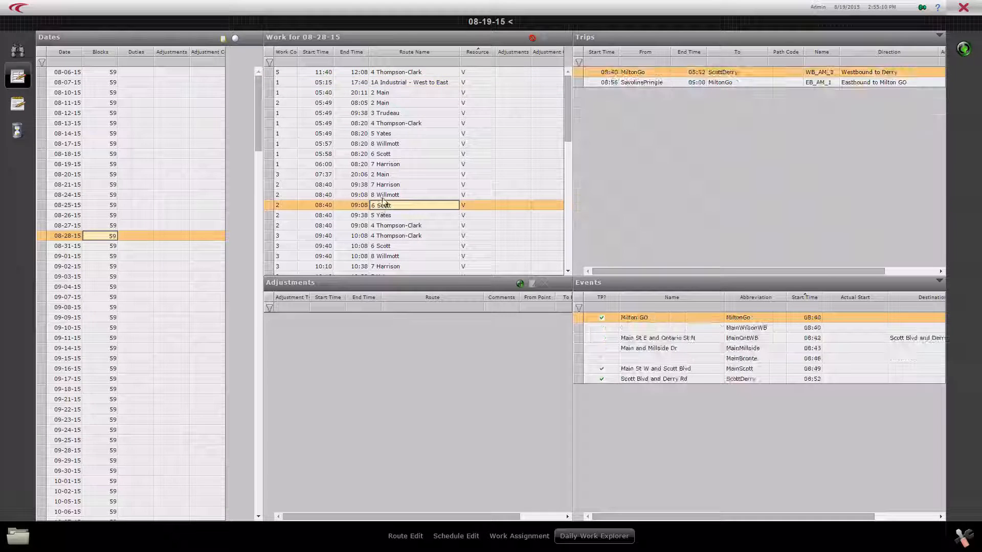
{"action": "left_click", "coordinate": [660, 83]}
{"action": "left_click", "coordinate": [658, 73]}
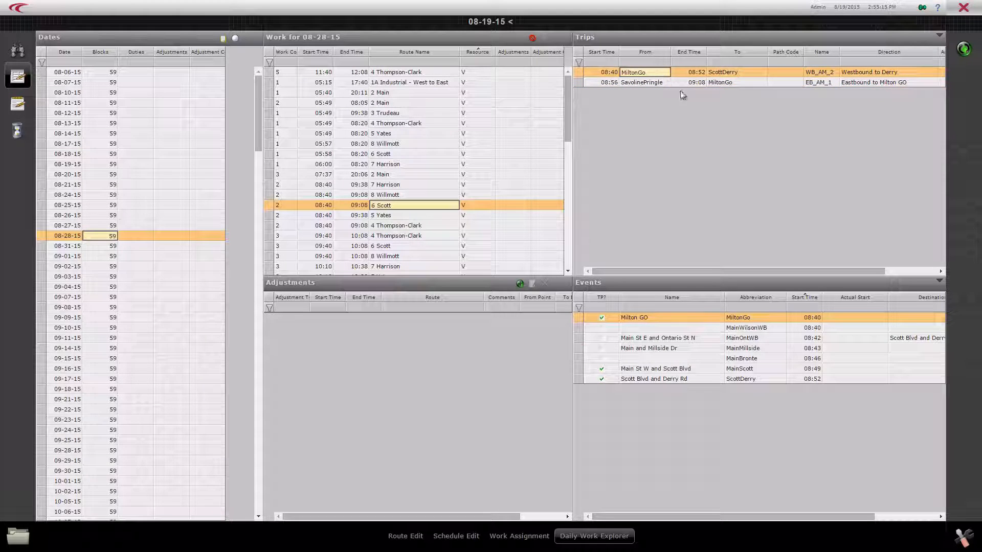
{"action": "left_click", "coordinate": [317, 114]}
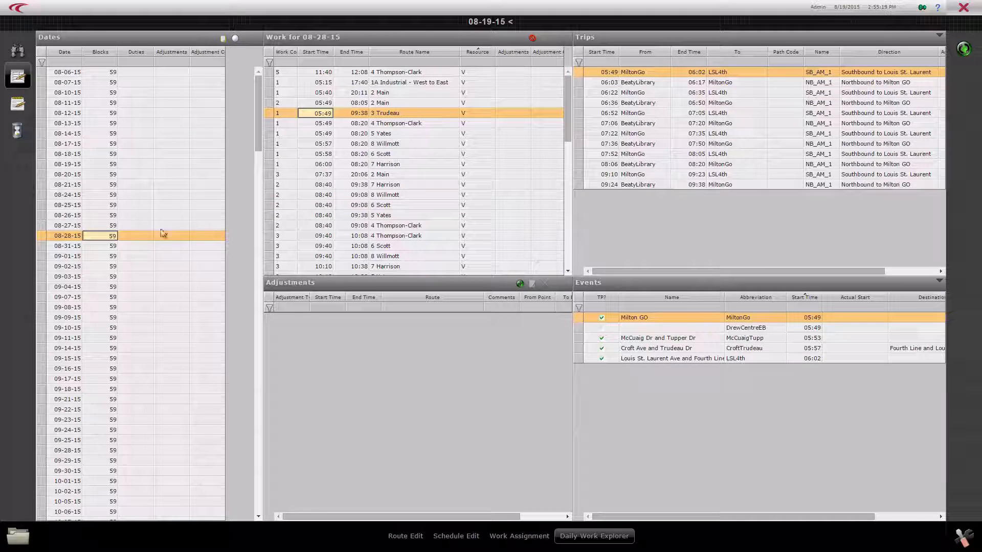
{"action": "left_click", "coordinate": [970, 8]}
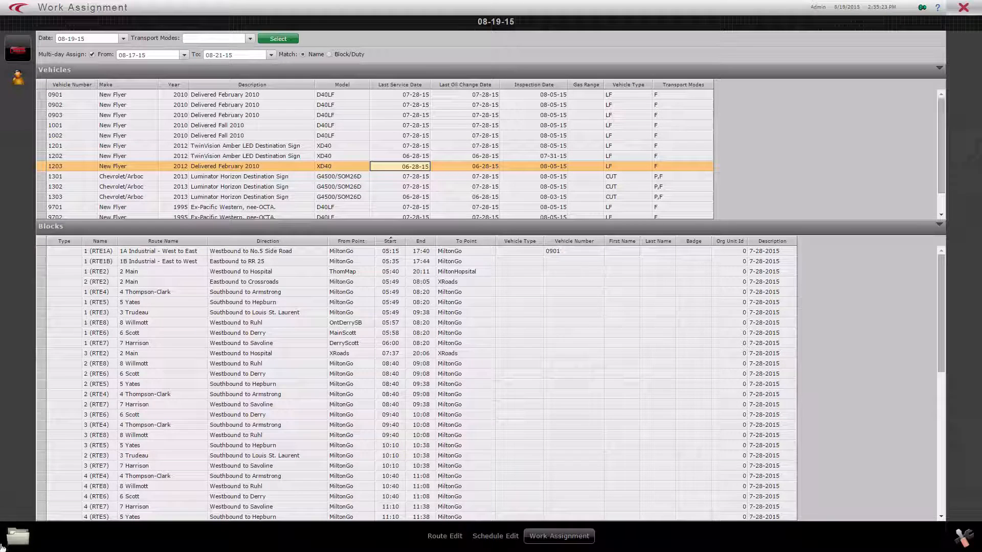
Open the Vehicles Monitor and view the map position and street view of vehicles 1001 and 0901.
{"action": "left_click", "coordinate": [25, 546]}
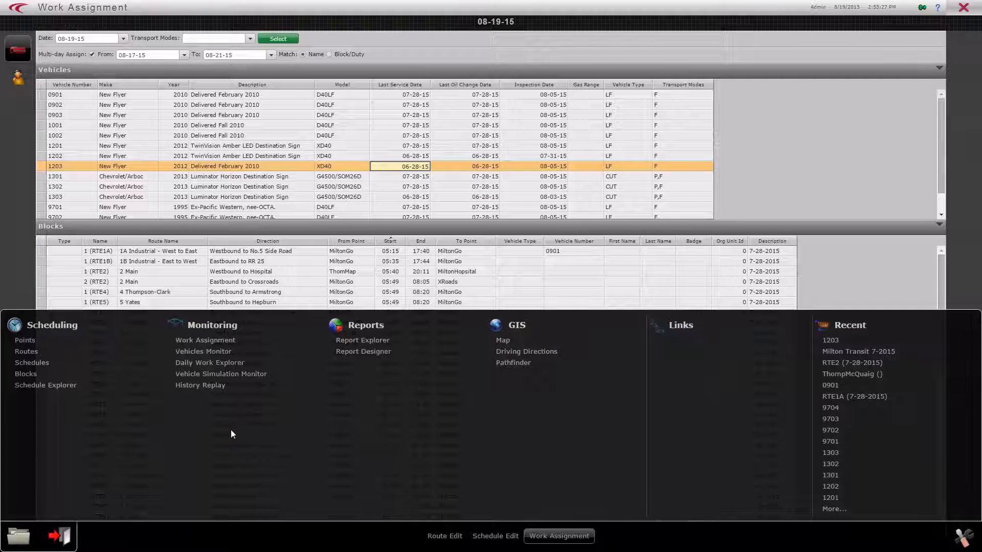
{"action": "left_click", "coordinate": [203, 352]}
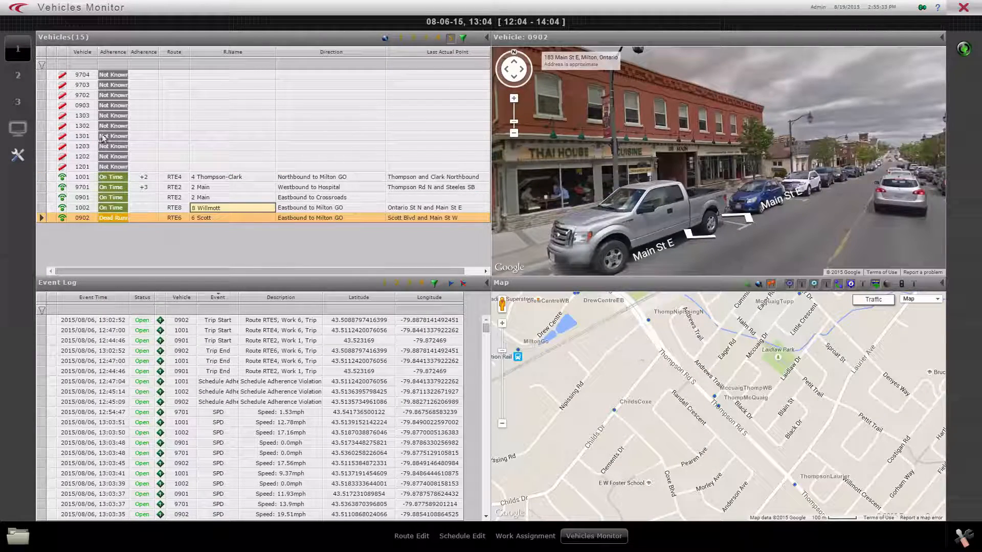
{"action": "left_click", "coordinate": [232, 177]}
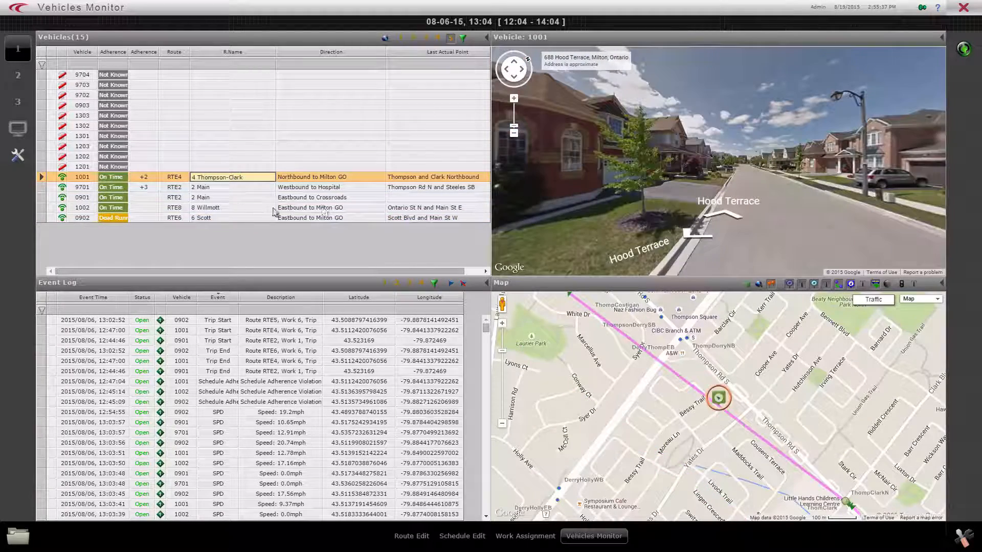
{"action": "left_click", "coordinate": [210, 198]}
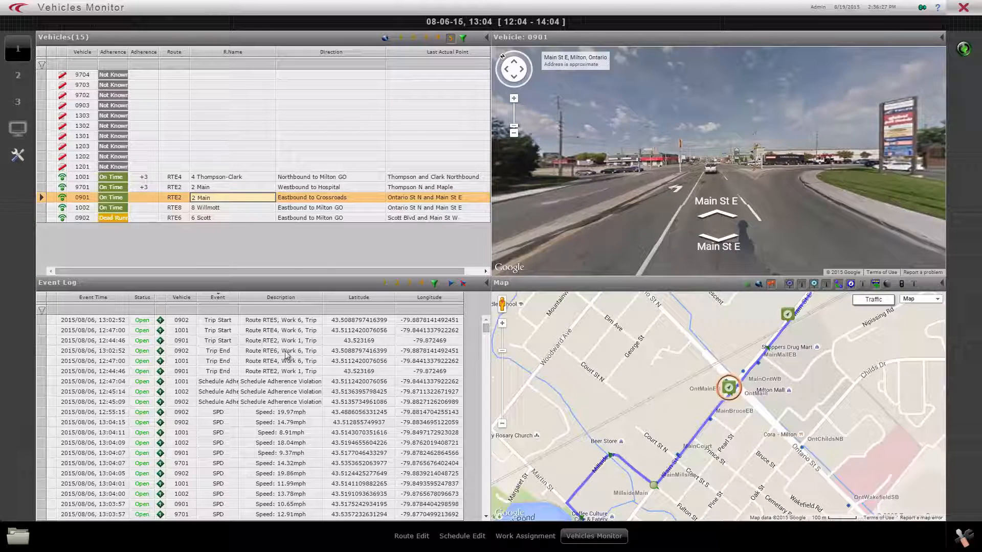
Look through the event log's schedule adherence violations, speed readings, and trip start and end events.
{"action": "left_click", "coordinate": [215, 382]}
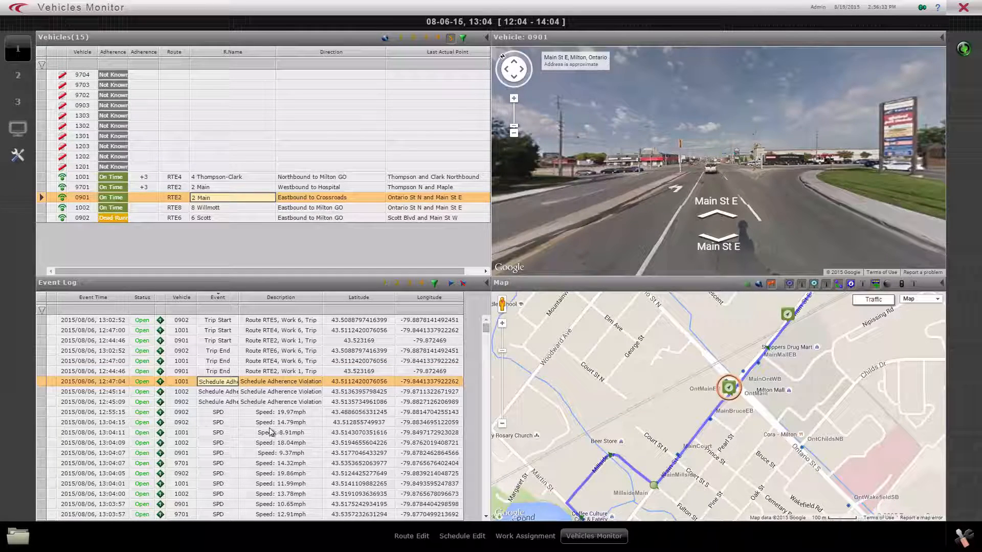
{"action": "left_click", "coordinate": [297, 422]}
{"action": "left_click", "coordinate": [299, 413]}
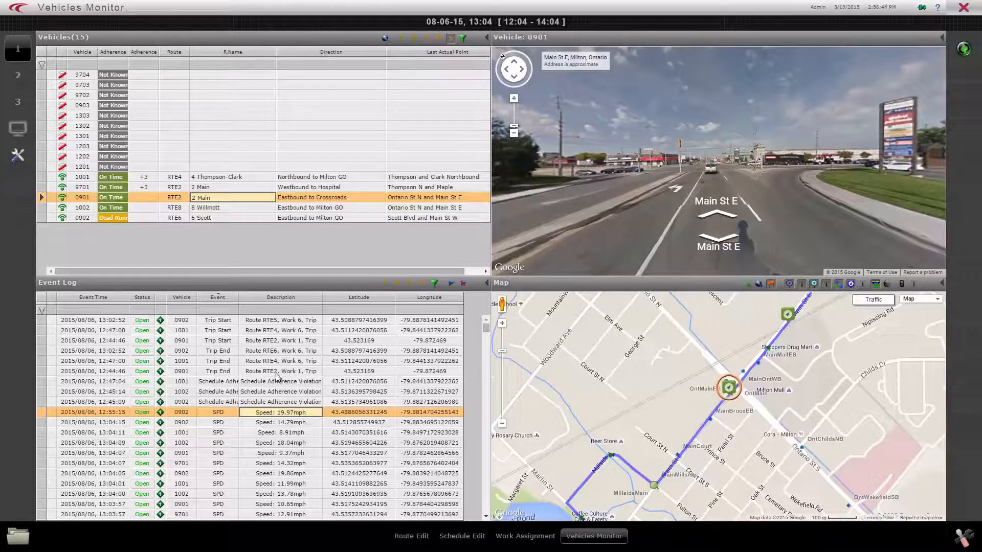
{"action": "left_click", "coordinate": [227, 333]}
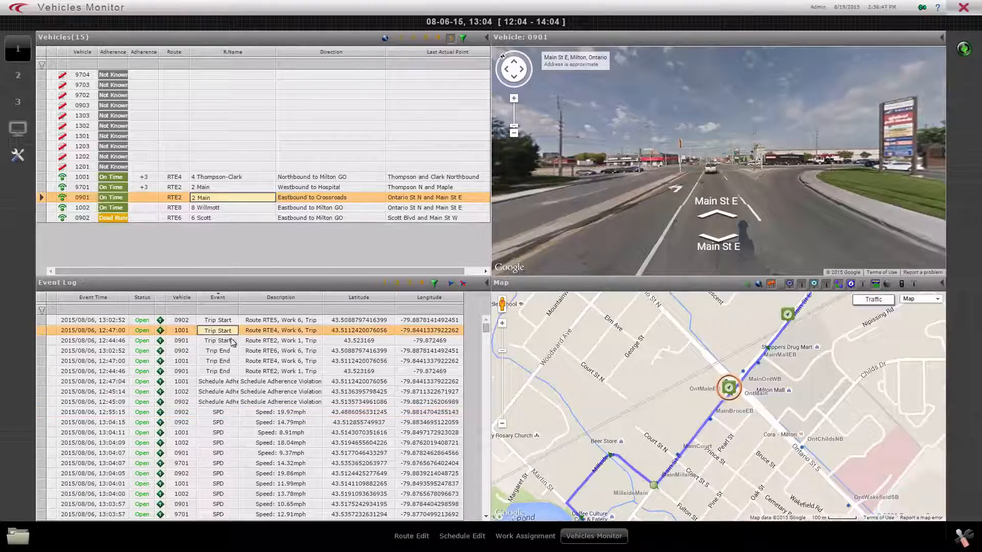
{"action": "left_click", "coordinate": [231, 370]}
{"action": "scroll", "coordinate": [362, 408], "scroll_direction": "down", "scroll_amount": 10}
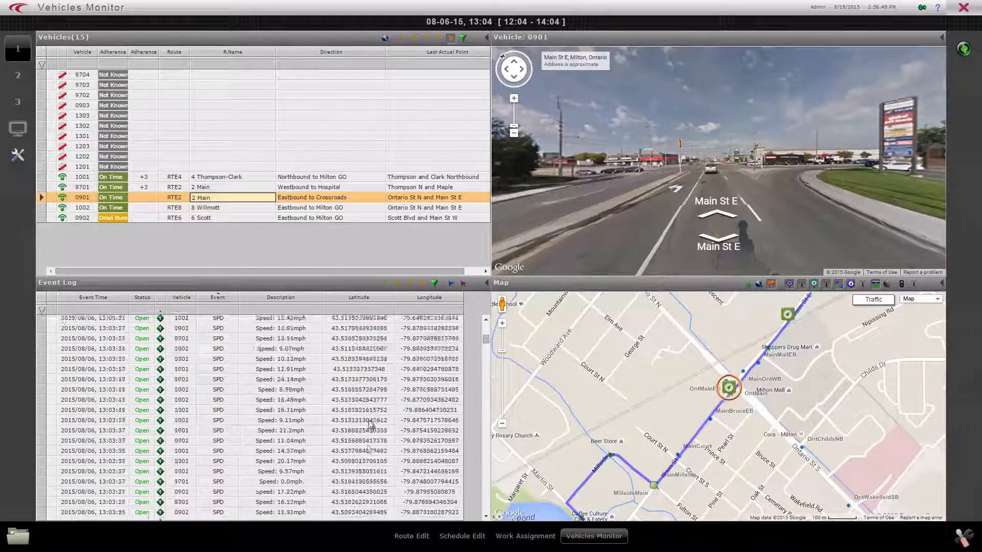
{"action": "scroll", "coordinate": [367, 447], "scroll_direction": "up", "scroll_amount": 10}
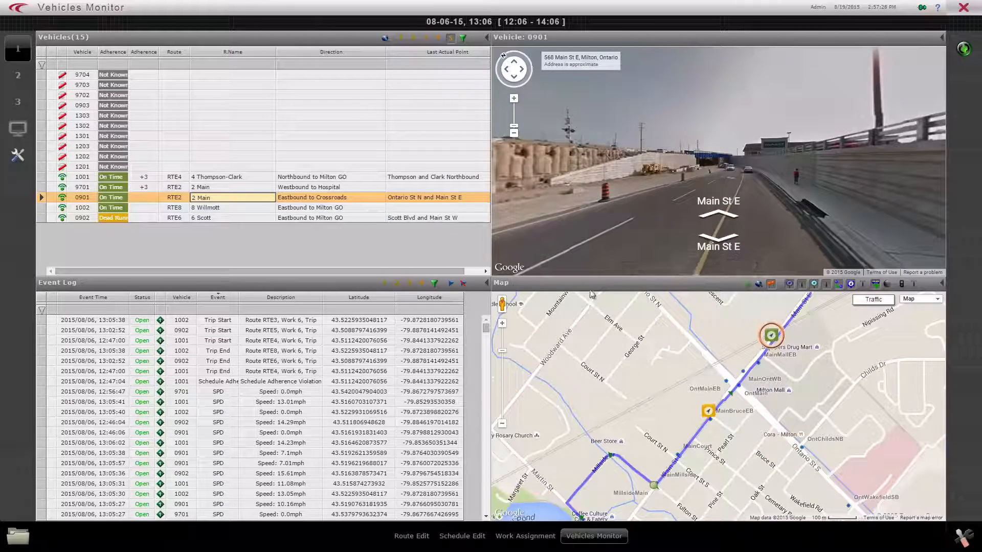
Enlarge the map to follow vehicle 0901's route, enlarge its street view, and restore the split layout after each.
{"action": "double_click", "coordinate": [660, 284]}
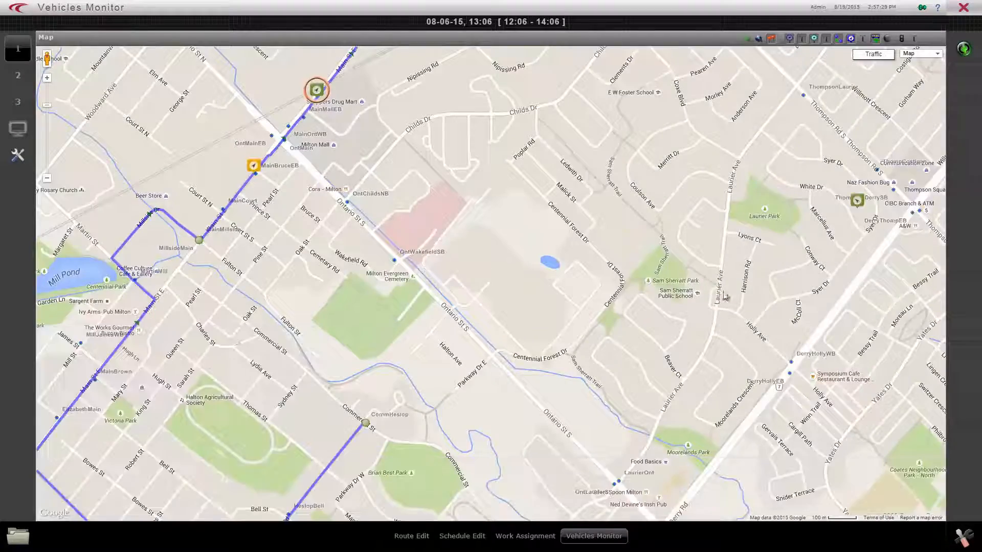
{"action": "left_click_drag", "start_coordinate": [435, 268], "coordinate": [520, 377]}
{"action": "left_click_drag", "start_coordinate": [563, 335], "coordinate": [578, 352]}
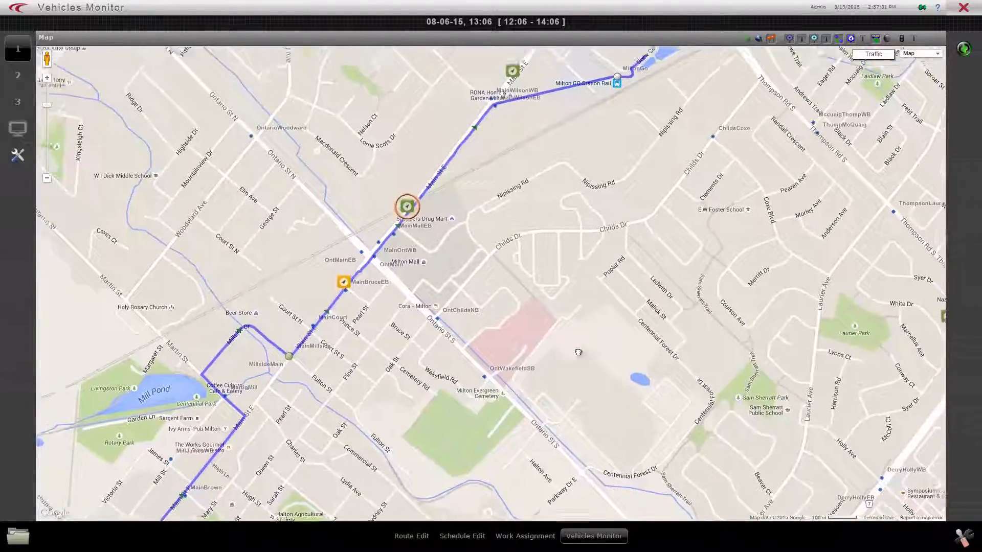
{"action": "left_click_drag", "start_coordinate": [436, 198], "coordinate": [521, 273]}
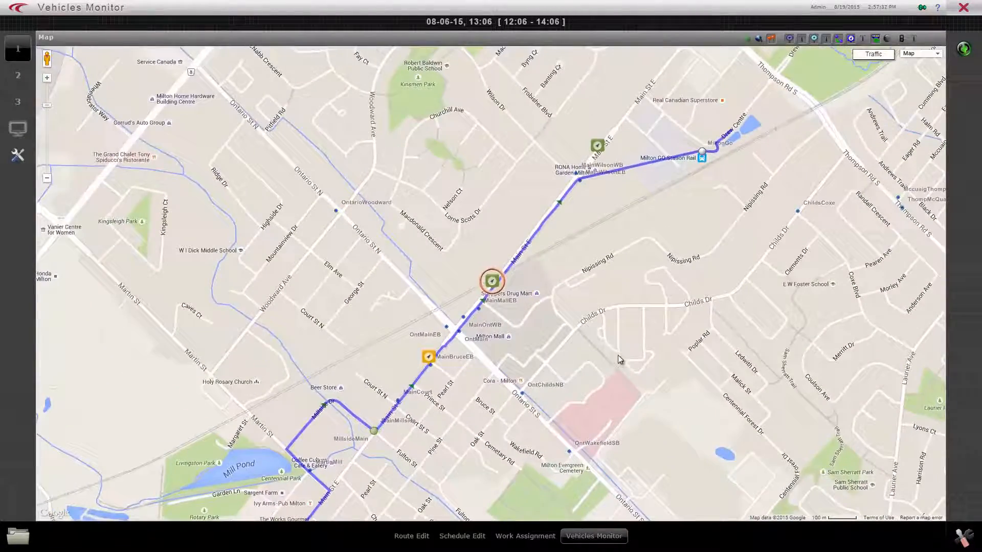
{"action": "double_click", "coordinate": [637, 39]}
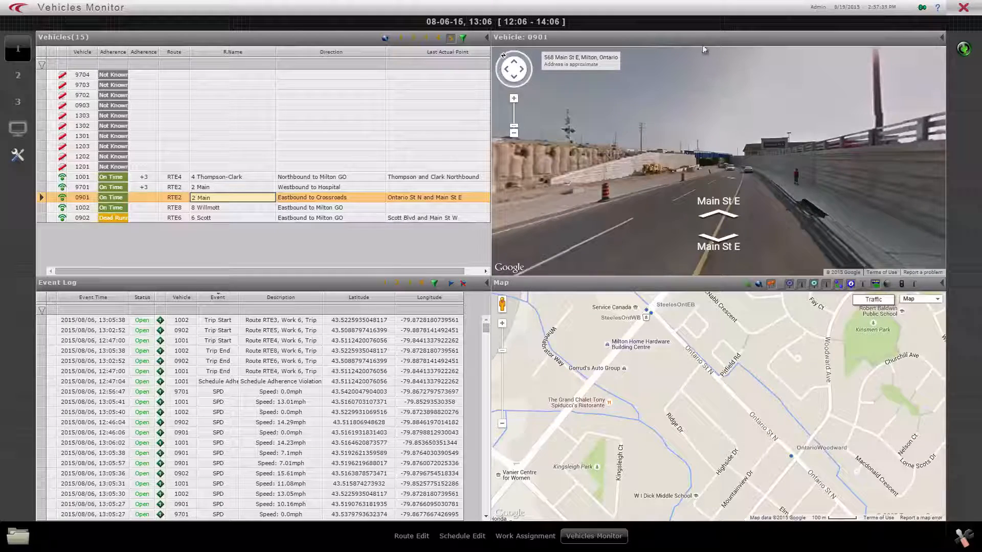
{"action": "double_click", "coordinate": [702, 42]}
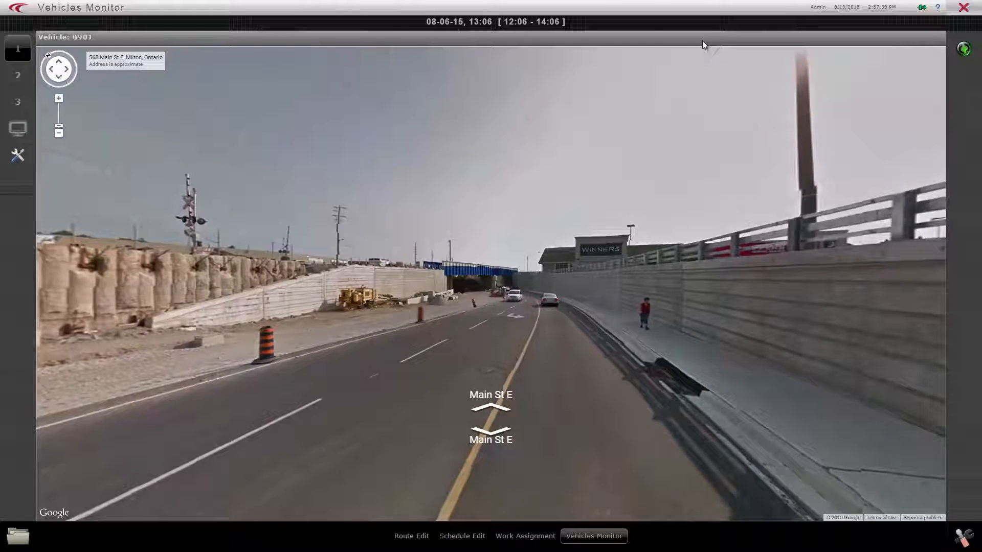
{"action": "double_click", "coordinate": [702, 41]}
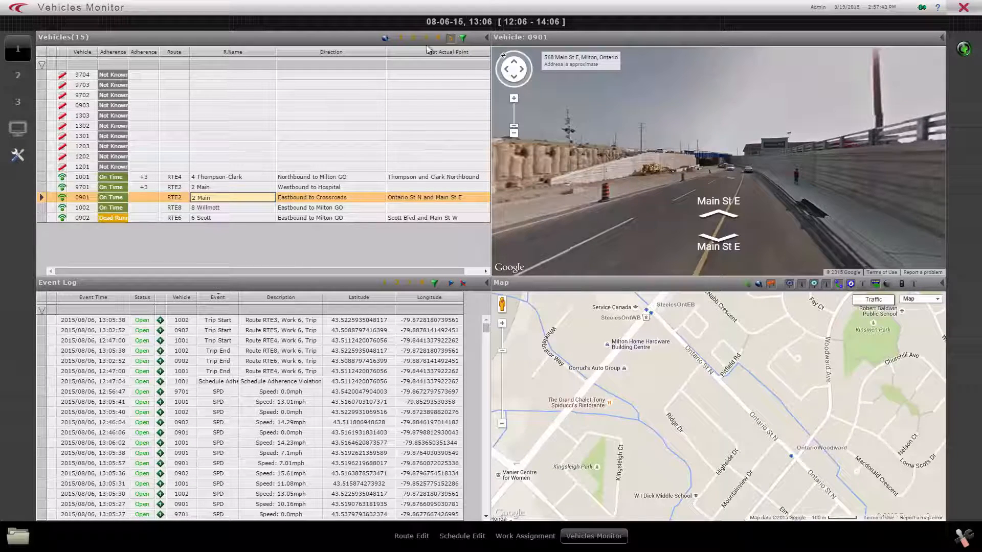
Step the vehicle list through its filter presets, starting with on-time vehicles and ending with all vehicles.
{"action": "left_click", "coordinate": [402, 39]}
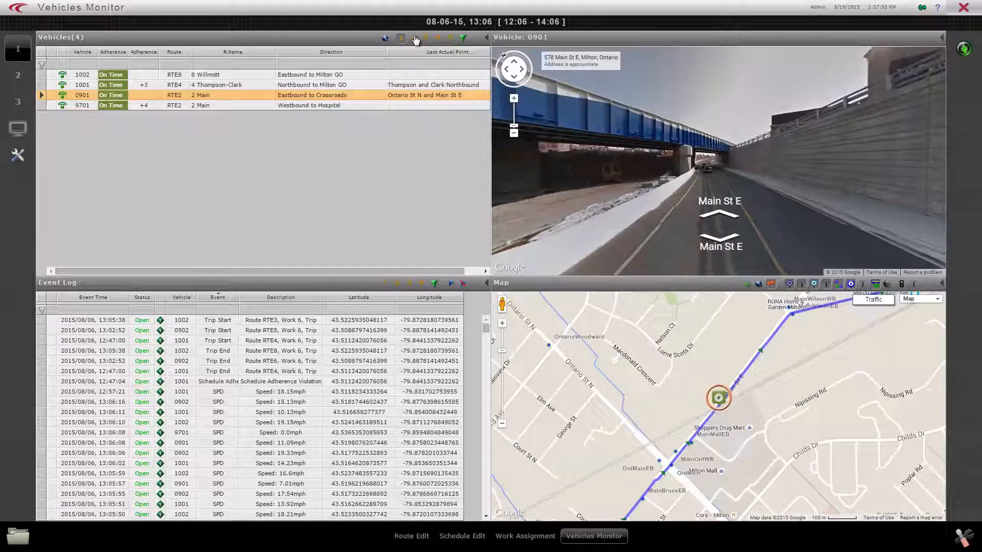
{"action": "left_click", "coordinate": [416, 39]}
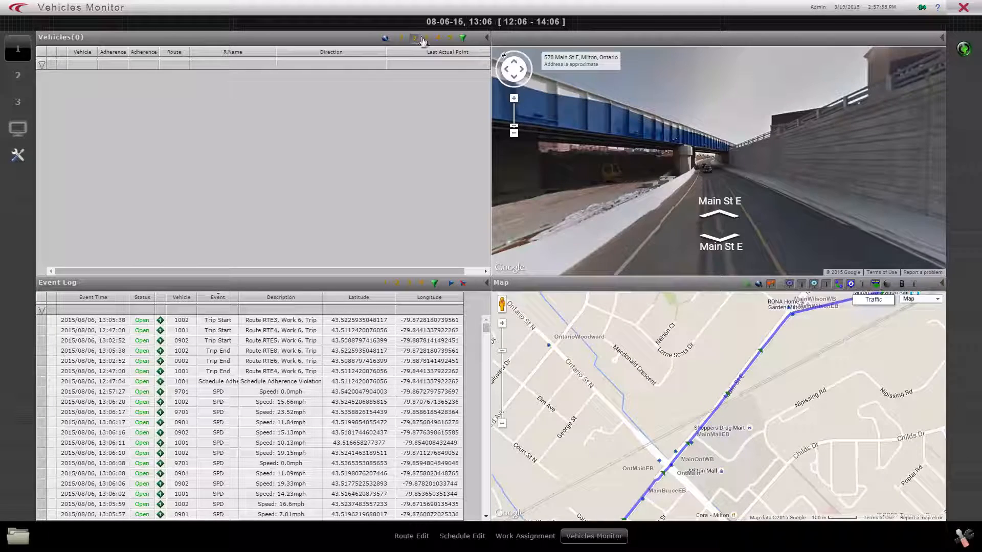
{"action": "left_click", "coordinate": [425, 39]}
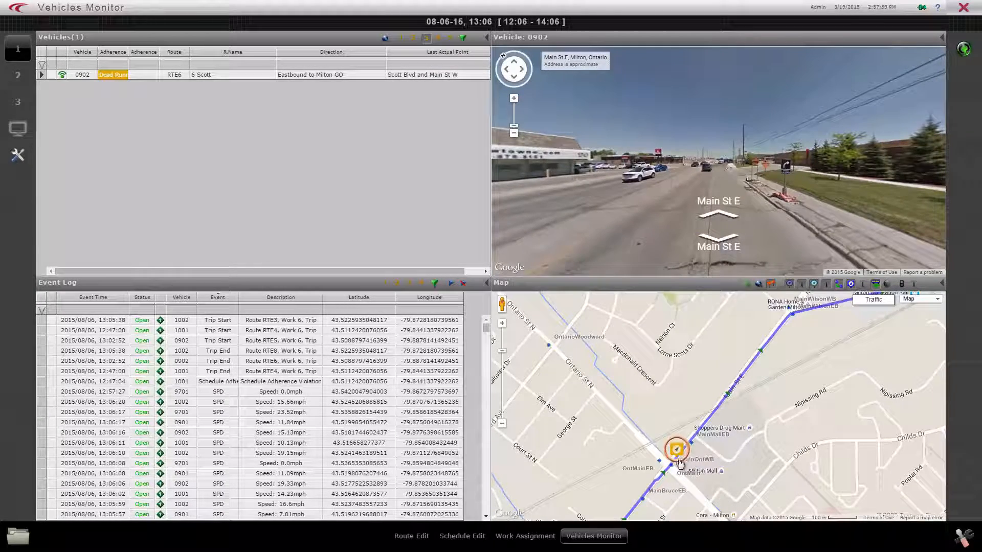
{"action": "left_click", "coordinate": [439, 40]}
{"action": "left_click", "coordinate": [450, 41]}
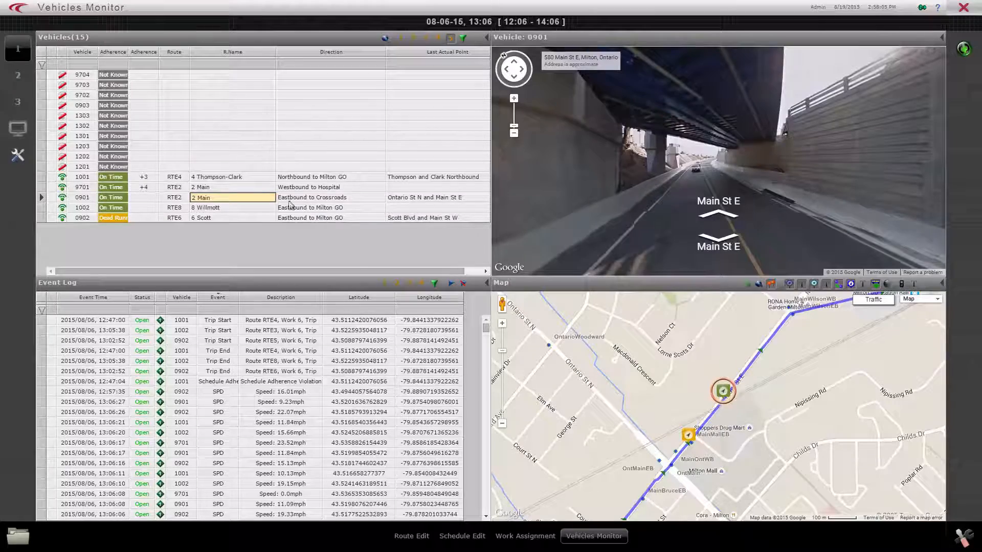
View the transit mode choices and saved presets in the Vehicles Filter, and leave it without applying changes.
{"action": "left_click", "coordinate": [462, 39]}
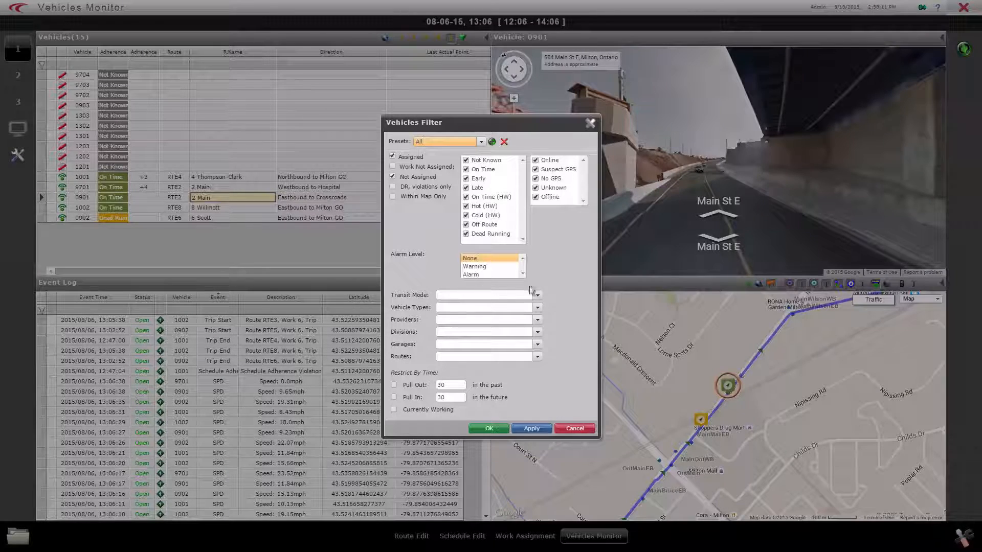
{"action": "left_click", "coordinate": [537, 296]}
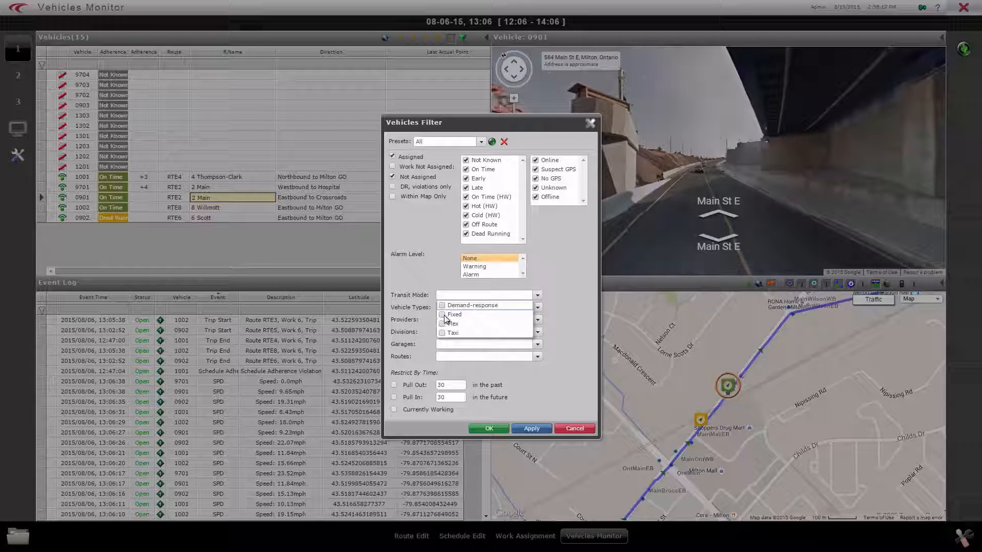
{"action": "left_click", "coordinate": [587, 351]}
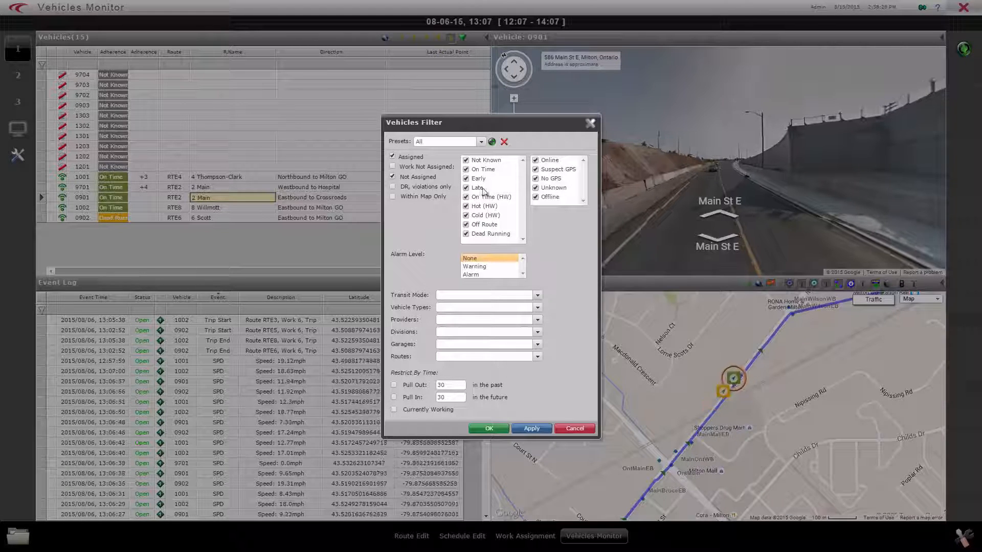
{"action": "left_click", "coordinate": [482, 143]}
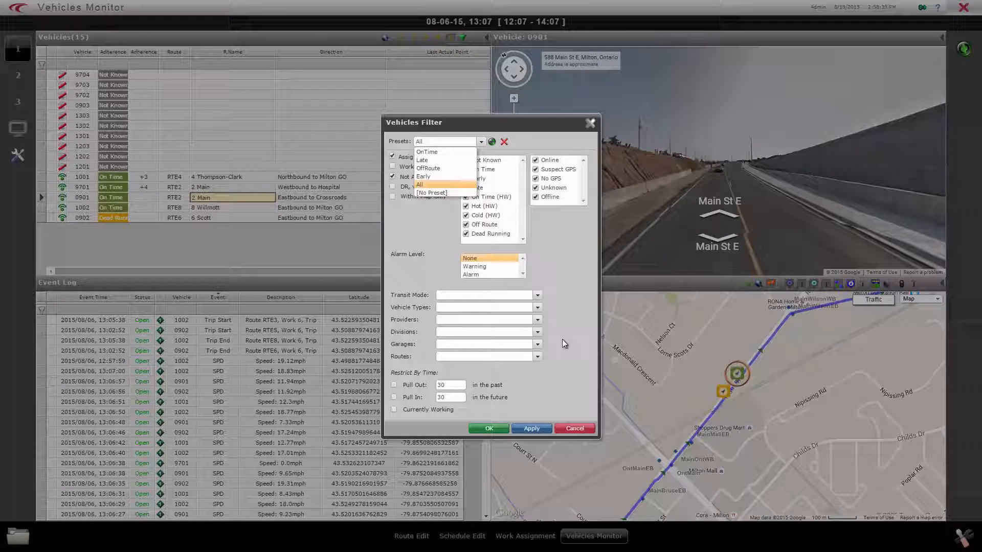
{"action": "left_click", "coordinate": [576, 430]}
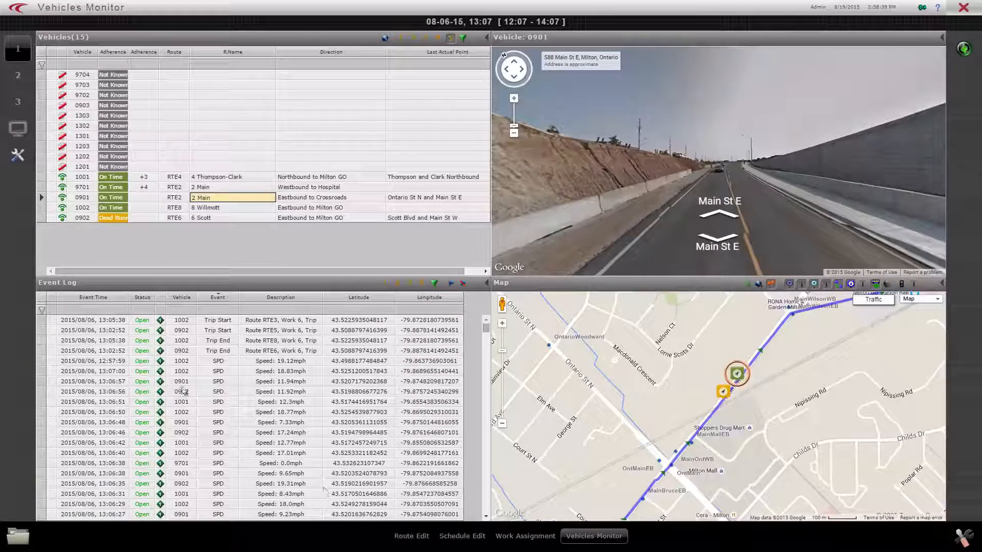
Step the event log through each of its preset filters, starting with the pull-in and pull-out events.
{"action": "left_click", "coordinate": [386, 285]}
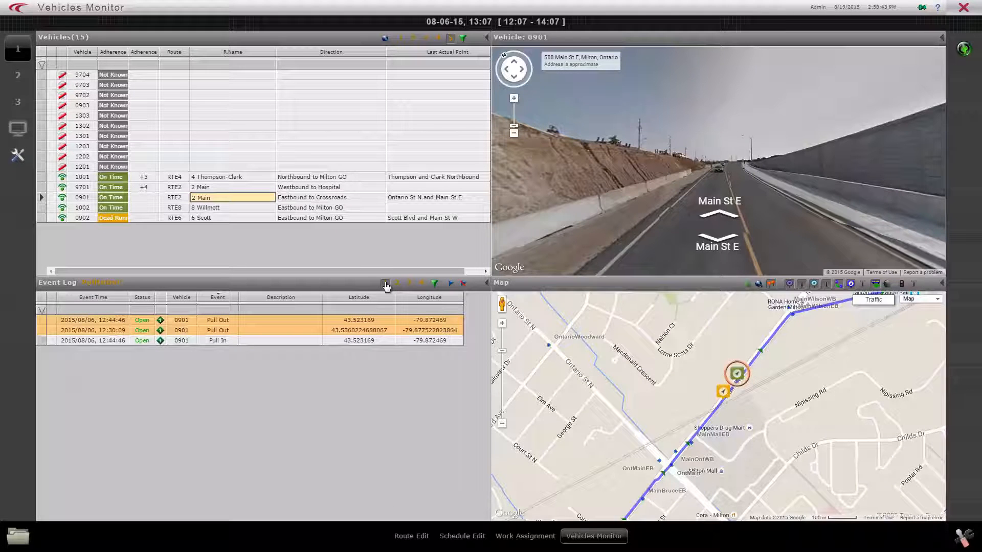
{"action": "left_click", "coordinate": [398, 286]}
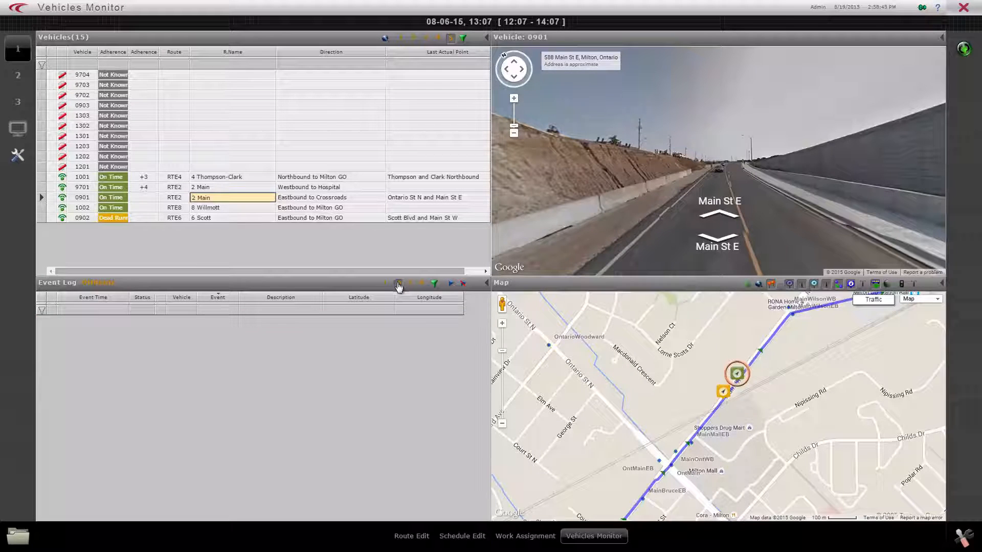
{"action": "left_click", "coordinate": [398, 284]}
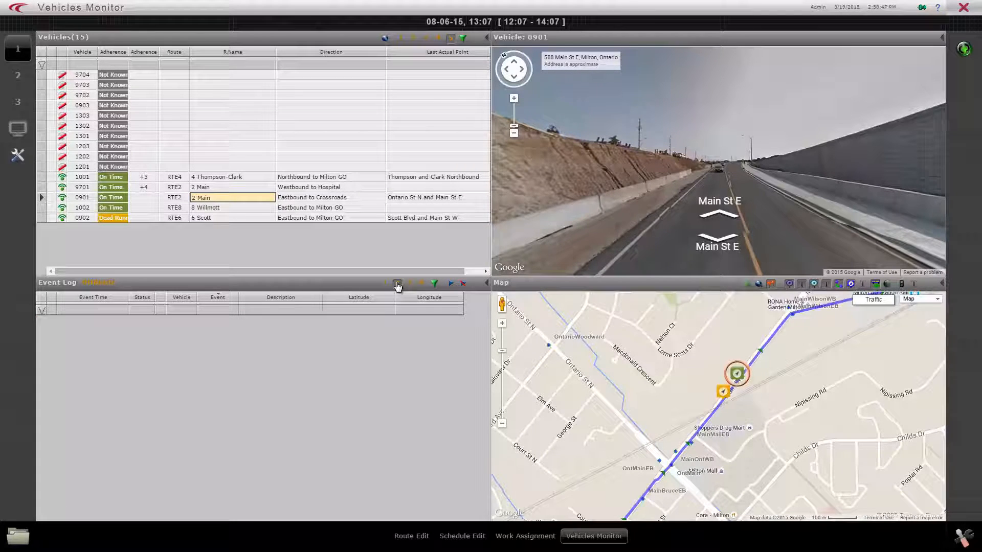
{"action": "left_click", "coordinate": [410, 286]}
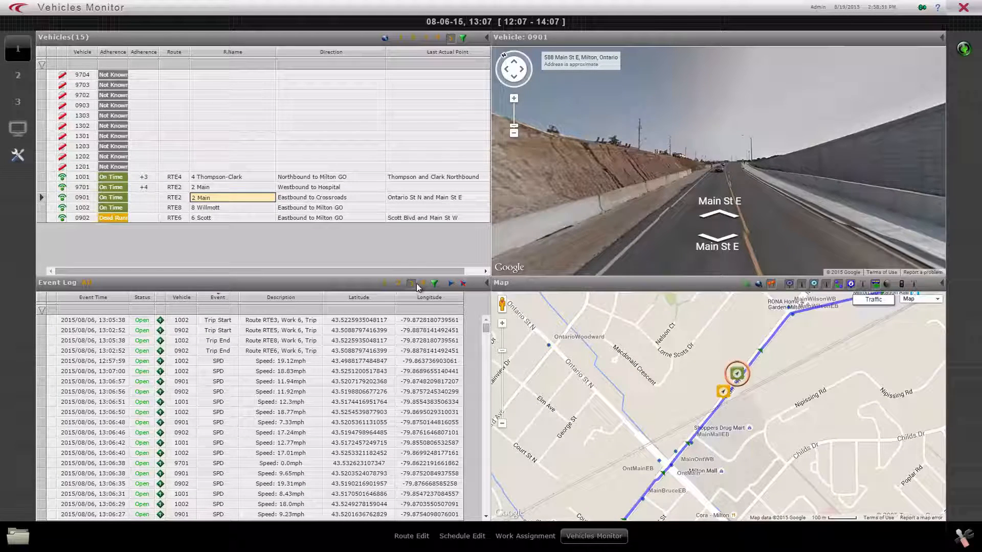
{"action": "left_click", "coordinate": [422, 284]}
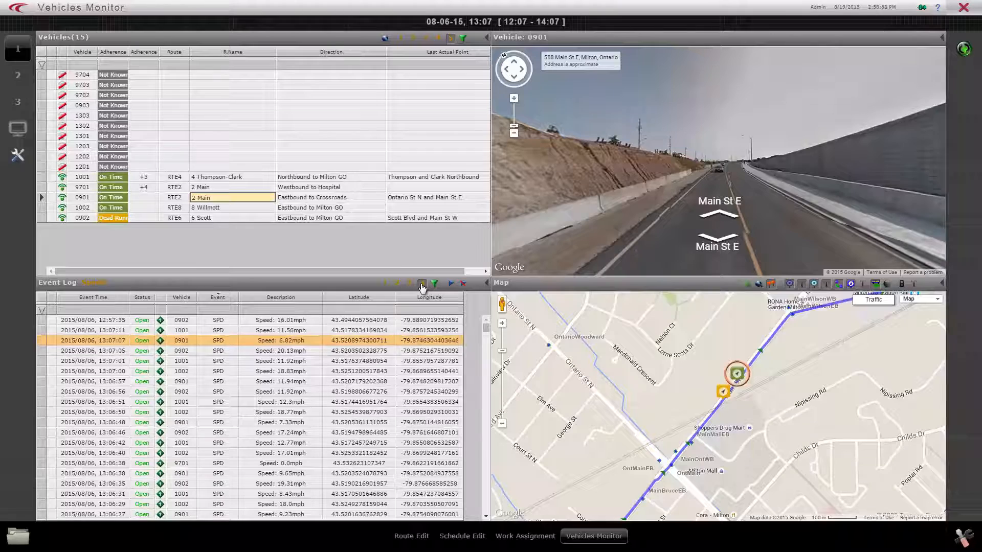
Locate vehicle 1001's 13:07:11 speed event on the map and compare it with the vehicle's current position.
{"action": "left_click", "coordinate": [360, 331]}
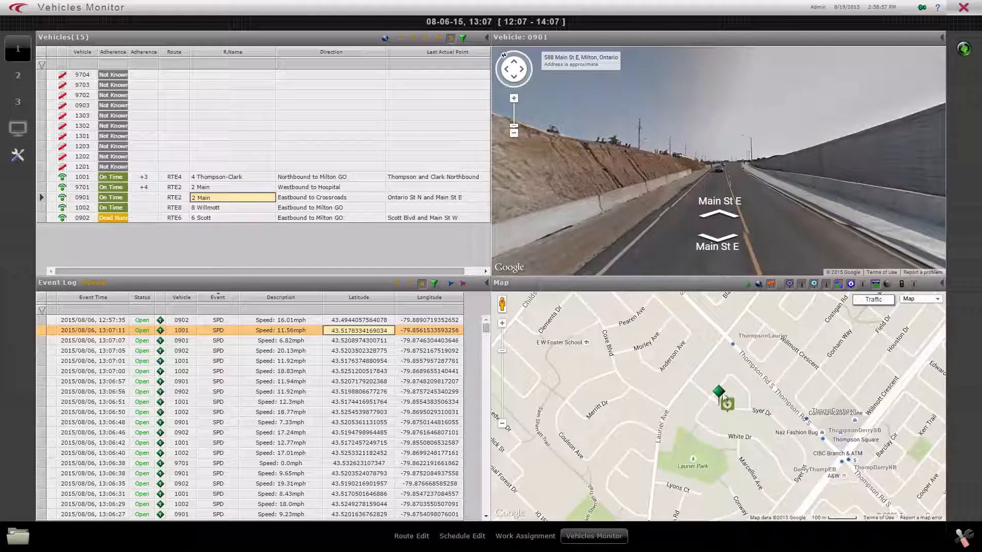
{"action": "mouse_move", "coordinate": [718, 391]}
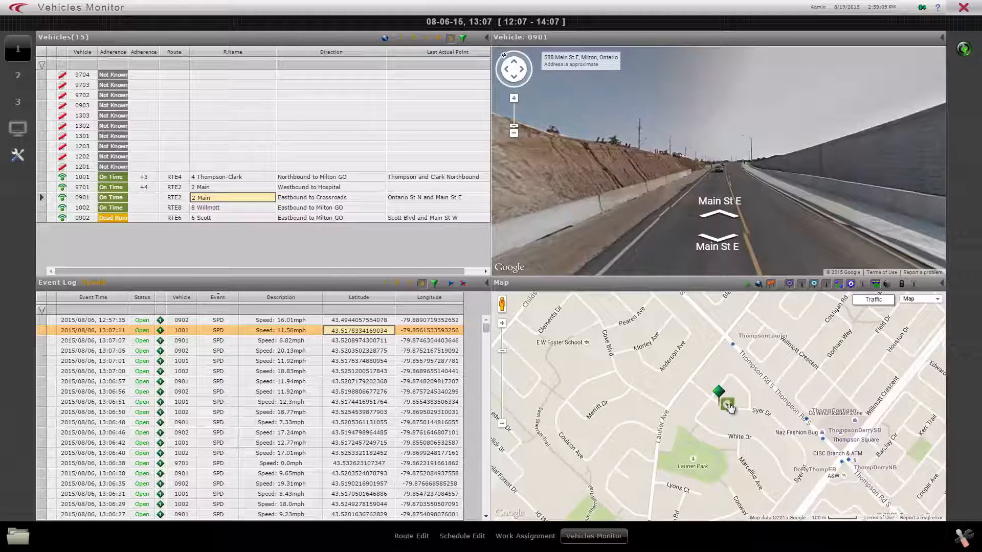
{"action": "mouse_move", "coordinate": [730, 406]}
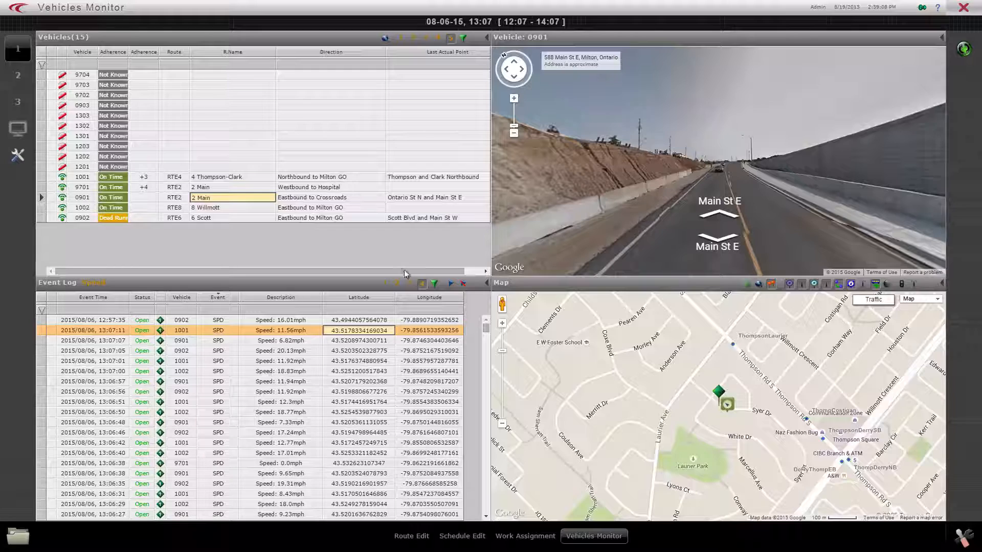
Filter the event log to pull-in and pull-out events, and locate vehicle 0901's 12:30:09 pull-out and 12:44:46 pull-in on the map.
{"action": "left_click", "coordinate": [385, 282]}
{"action": "left_click", "coordinate": [219, 332]}
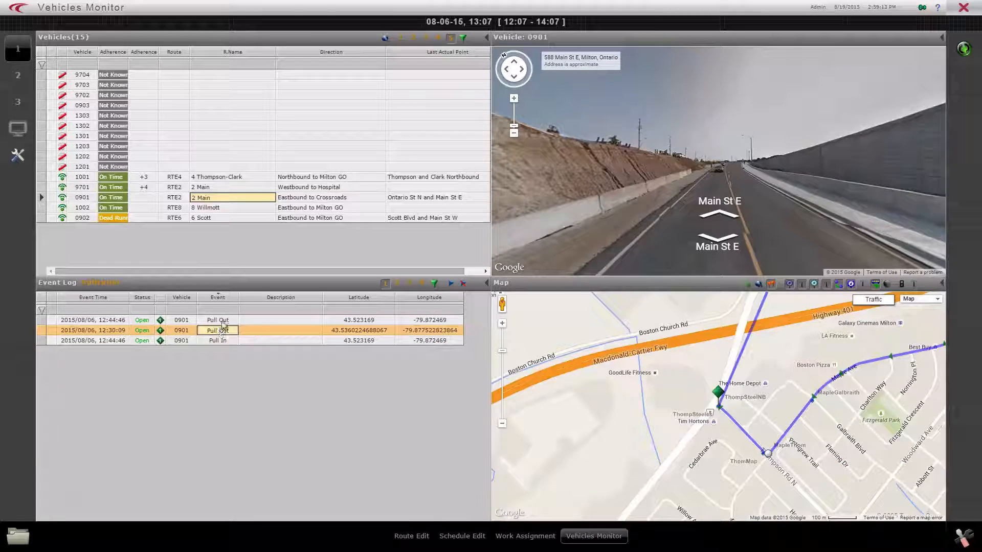
{"action": "left_click", "coordinate": [220, 340]}
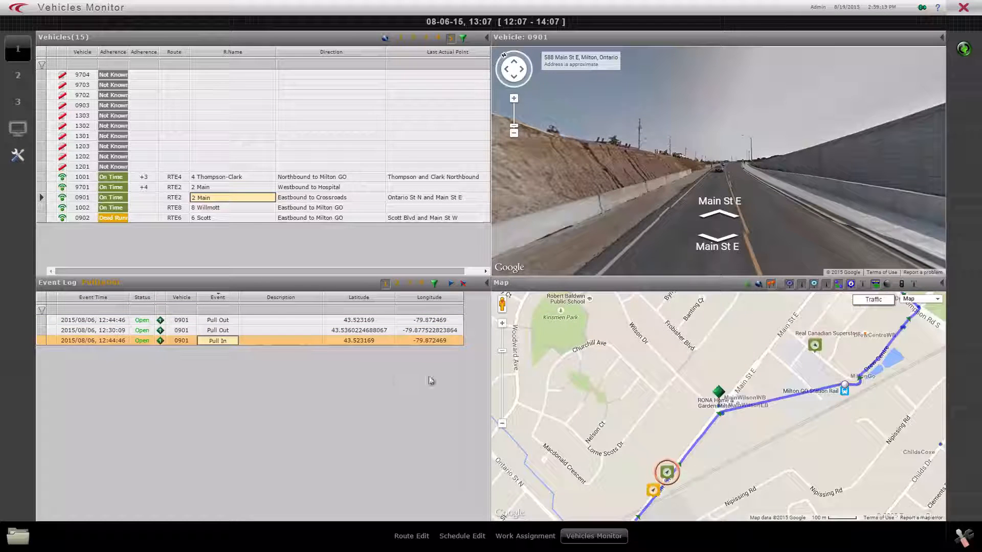
{"action": "mouse_move", "coordinate": [716, 392]}
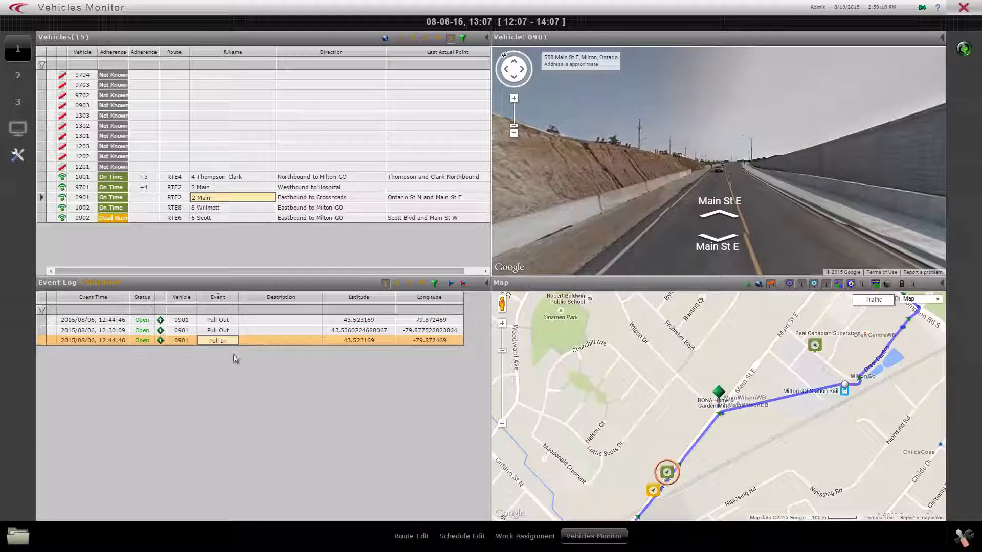
Switch to monitor layout 2 and show routes 2 Main, 4 Thompson-Clark, 6 Scott and 8 Willmott in the Routes view.
{"action": "left_click", "coordinate": [18, 78]}
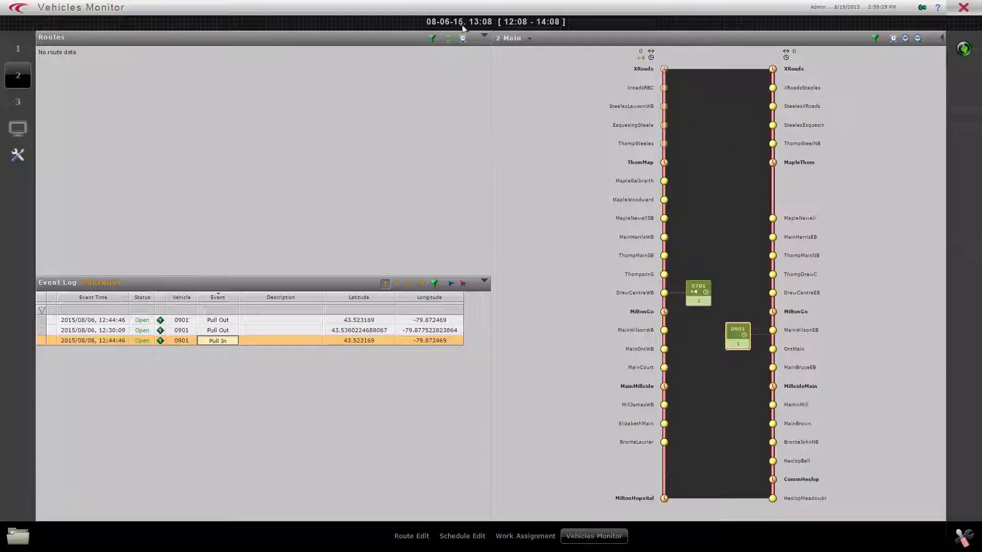
{"action": "left_click", "coordinate": [431, 38]}
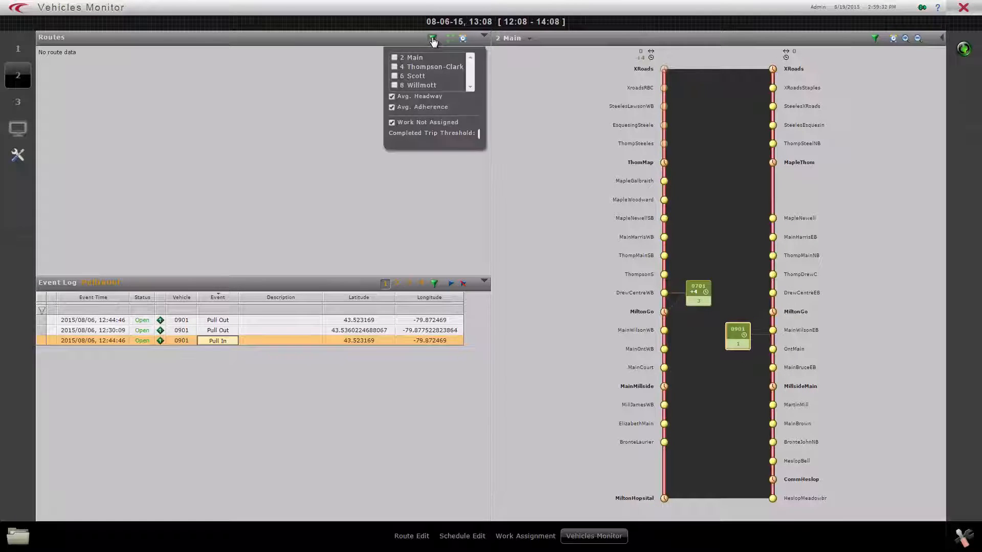
{"action": "left_click", "coordinate": [394, 67]}
{"action": "left_click", "coordinate": [394, 75]}
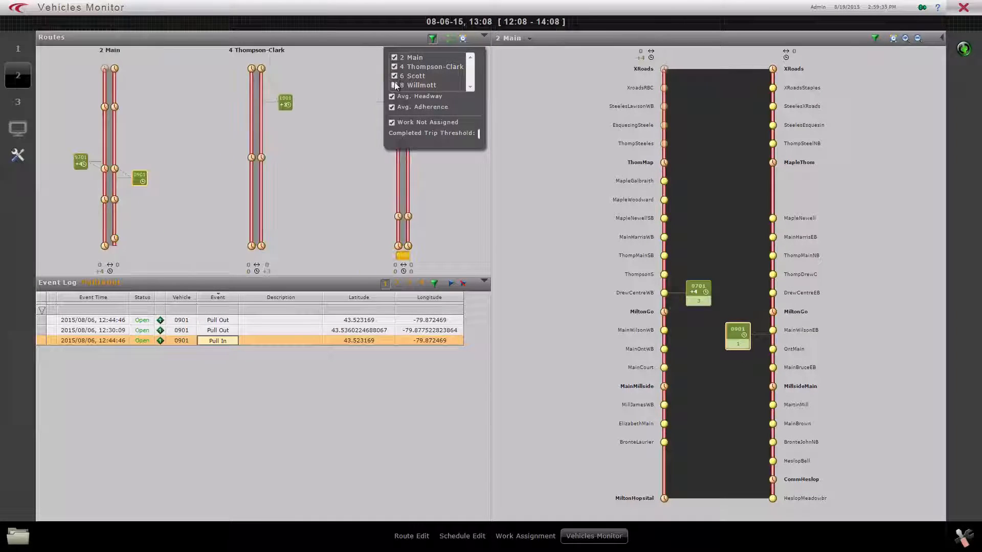
{"action": "left_click", "coordinate": [512, 180]}
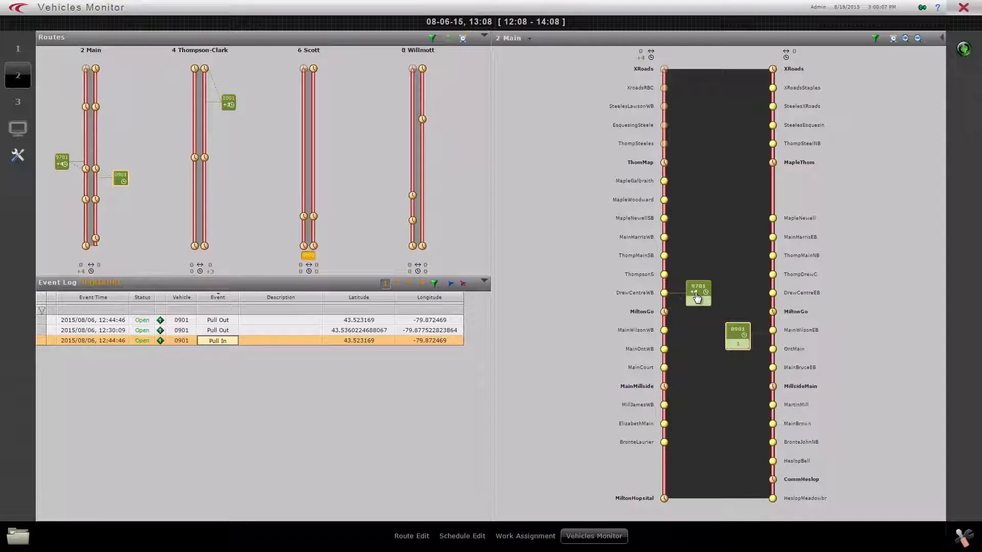
Examine vehicle 9701 on the 2 Main route diagram, and view the diagram's headway, adherence and unassigned work display options.
{"action": "mouse_move", "coordinate": [697, 296]}
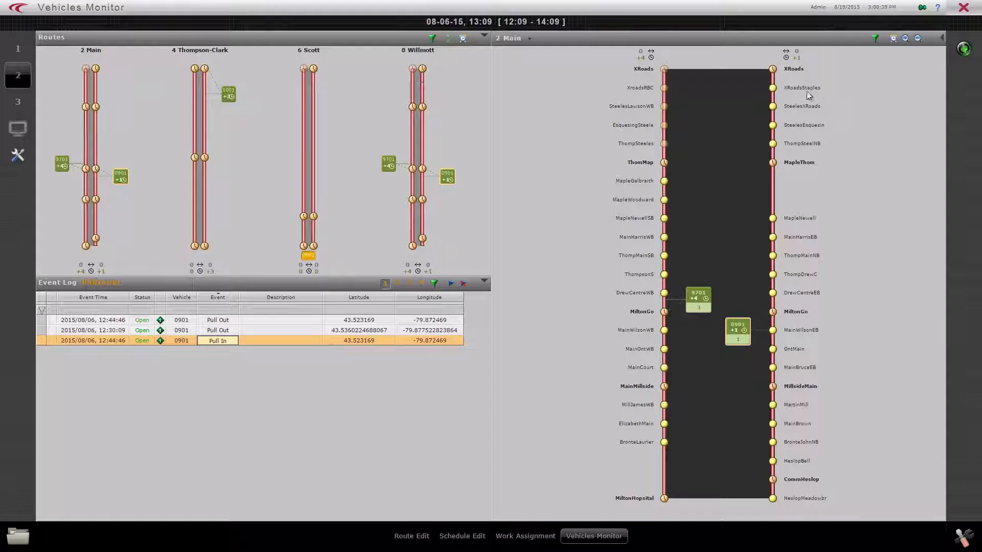
{"action": "left_click", "coordinate": [875, 39]}
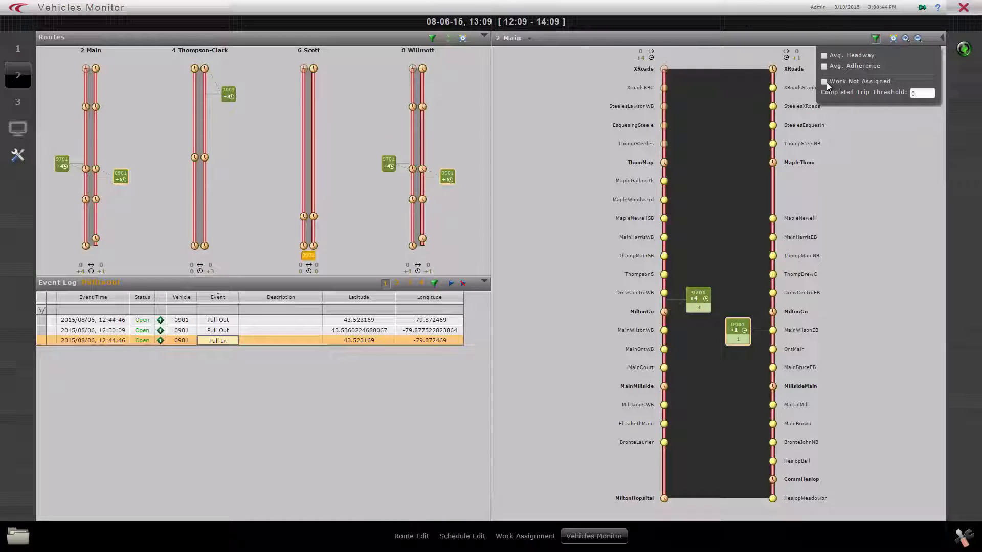
{"action": "right_click", "coordinate": [875, 213]}
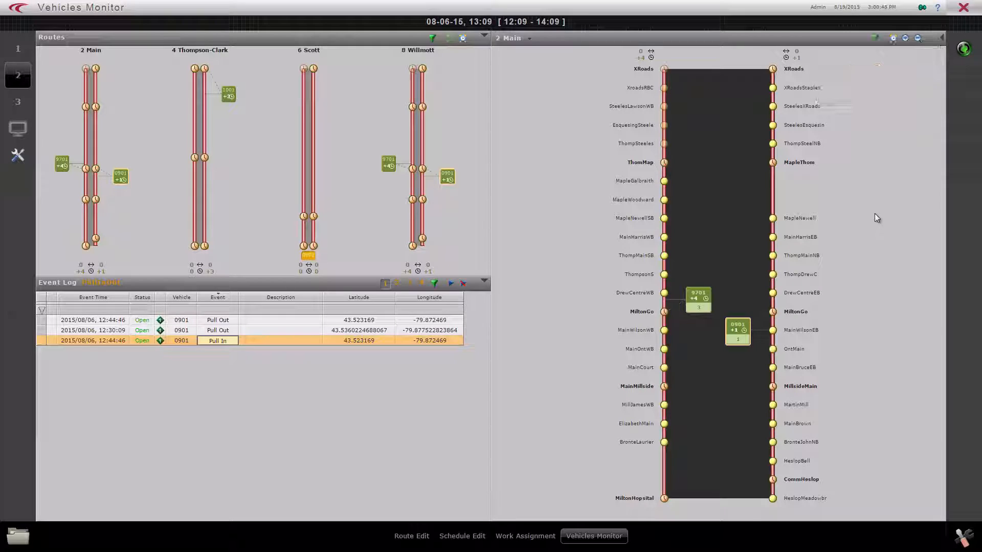
{"action": "left_click", "coordinate": [885, 225]}
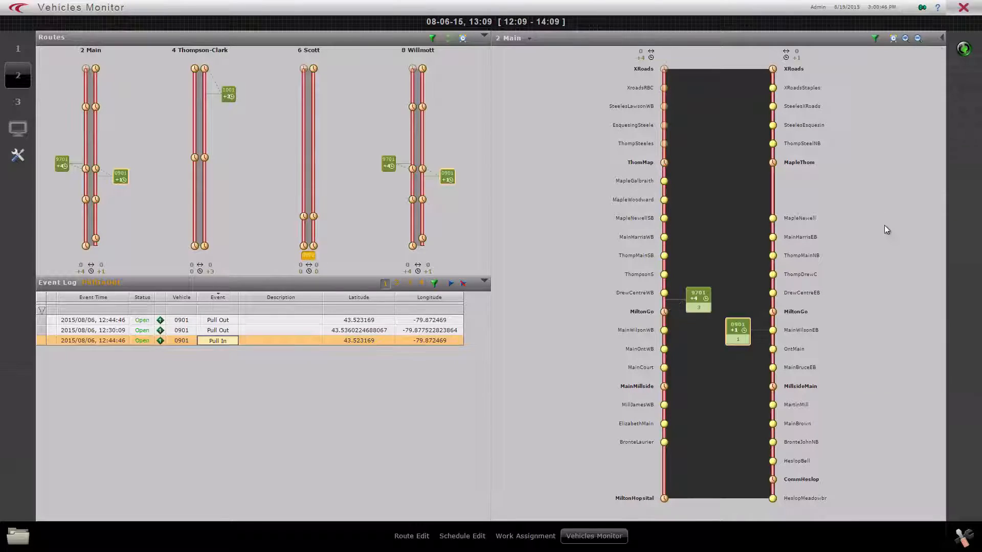
Expand the diagrams in the Routes view and limit them to route 2 Main by removing 4 Thompson-Clark, 6 Scott and 8 Willmott.
{"action": "left_click", "coordinate": [448, 39]}
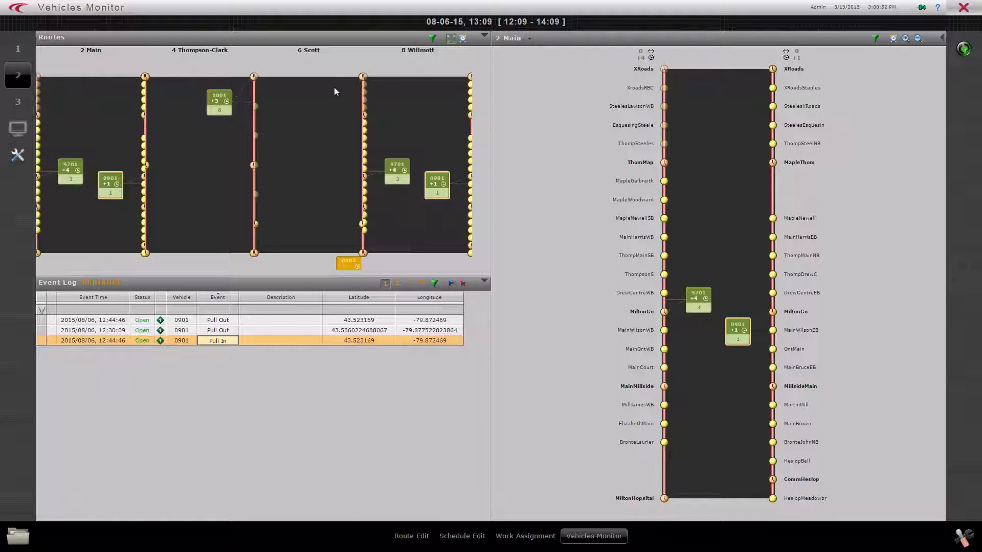
{"action": "left_click", "coordinate": [432, 38]}
{"action": "left_click", "coordinate": [394, 67]}
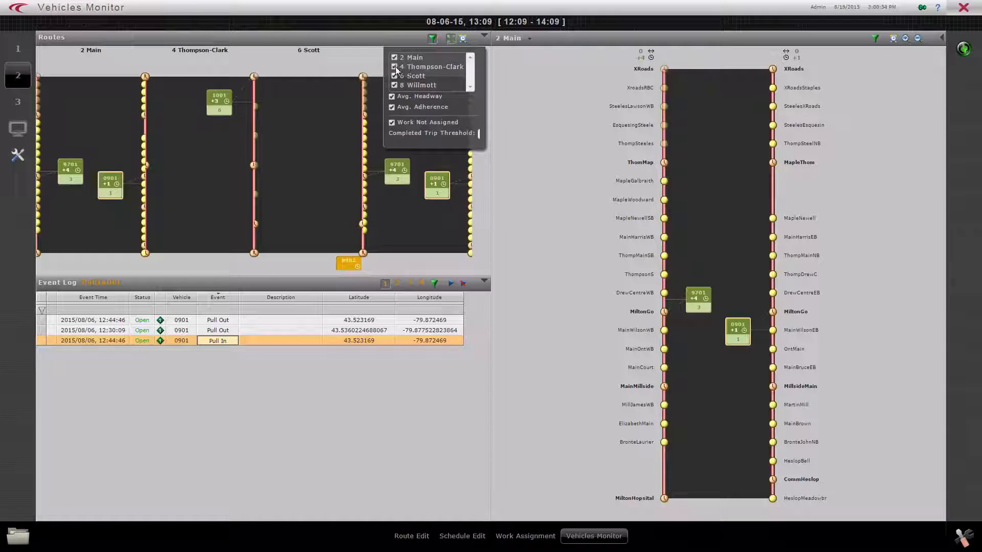
{"action": "left_click", "coordinate": [394, 76]}
{"action": "left_click", "coordinate": [394, 85]}
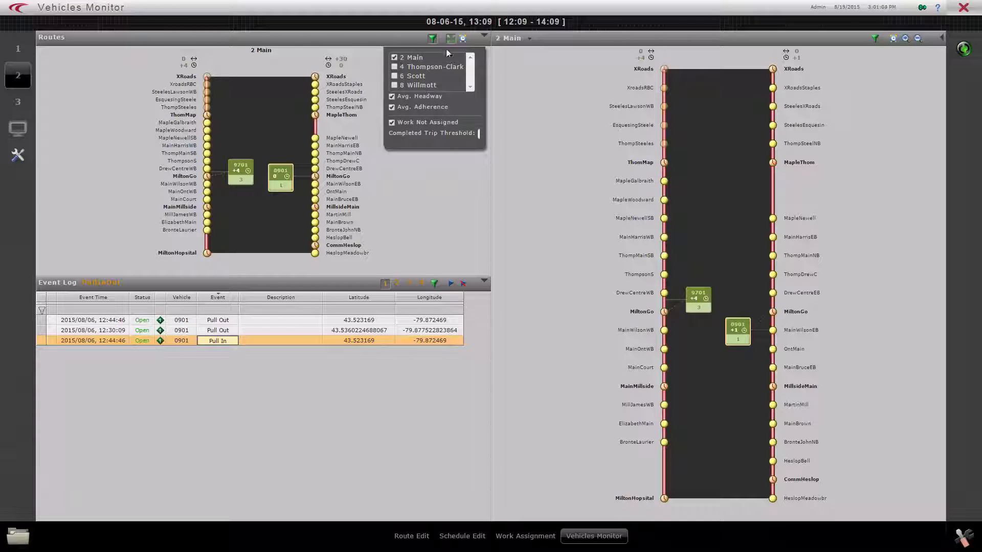
View the expanded 2 Main diagram with only its timing points, and return the Routes view to compact diagrams.
{"action": "left_click", "coordinate": [462, 40]}
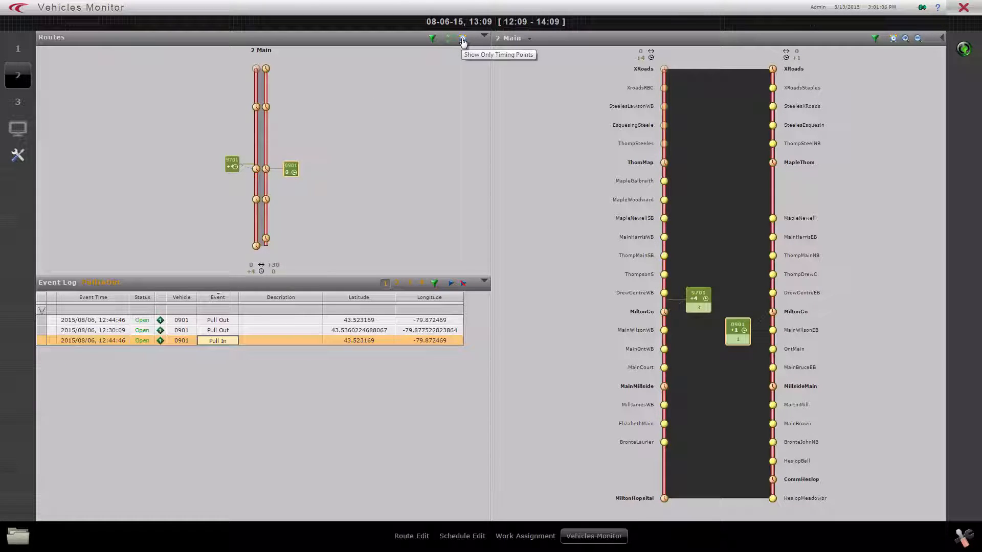
{"action": "left_click", "coordinate": [463, 41]}
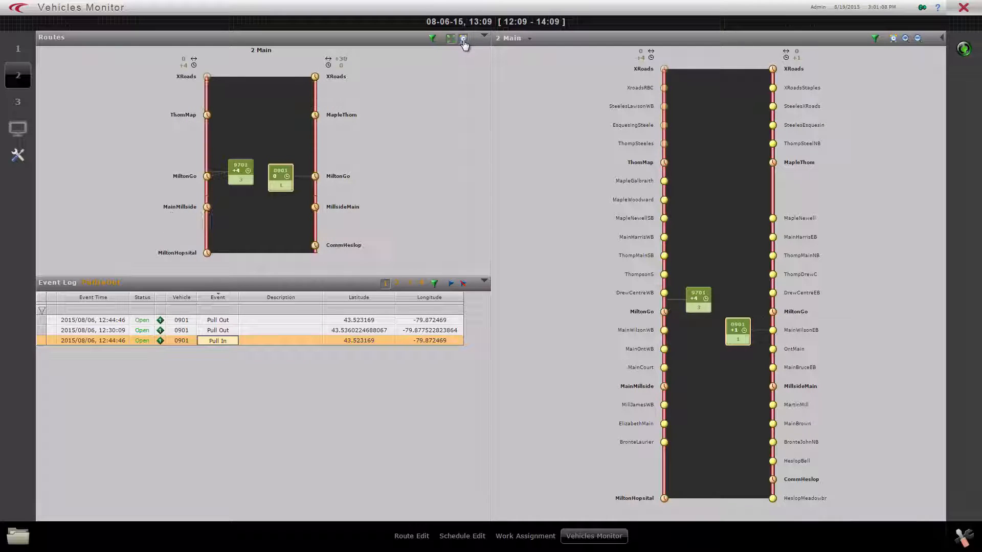
{"action": "left_click", "coordinate": [450, 39]}
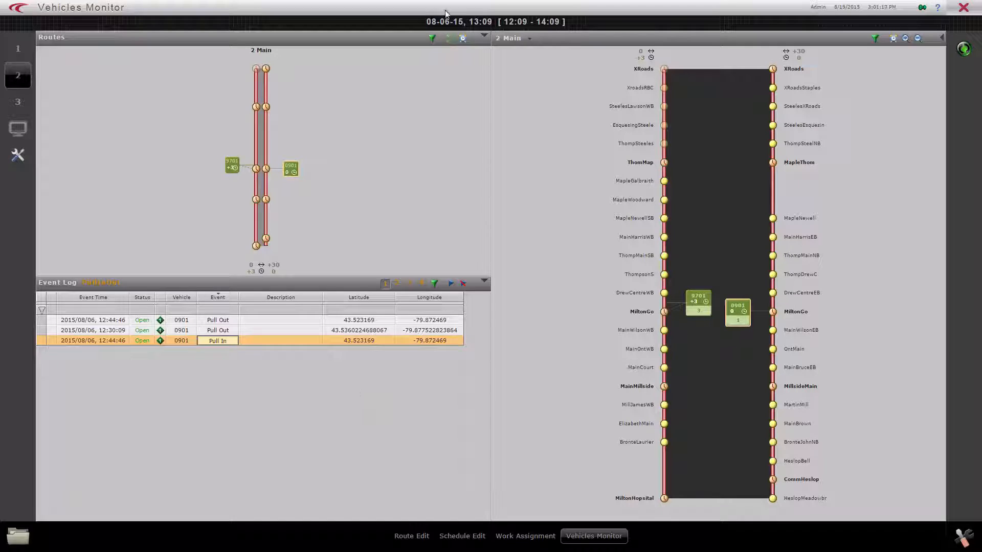
Add routes 4 Thompson-Clark, 6 Scott and 8 Willmott back to the Routes view alongside 2 Main.
{"action": "left_click", "coordinate": [432, 37]}
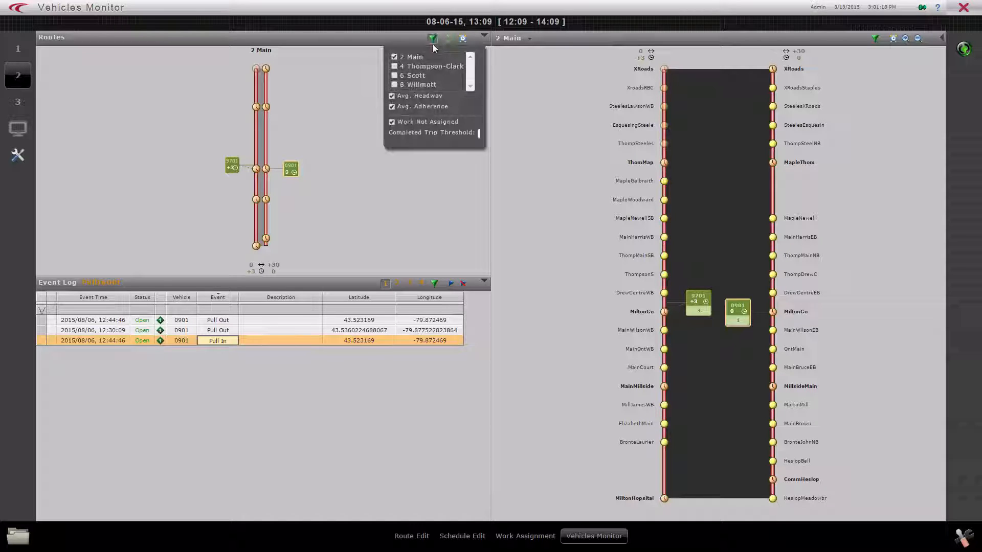
{"action": "left_click", "coordinate": [394, 66]}
{"action": "left_click", "coordinate": [394, 75]}
{"action": "left_click", "coordinate": [393, 85]}
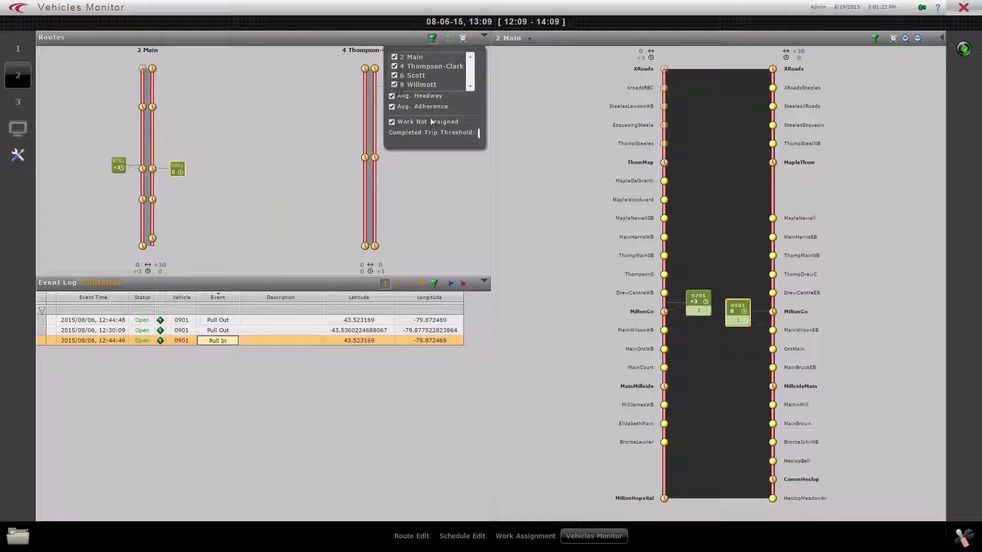
{"action": "left_click", "coordinate": [454, 214]}
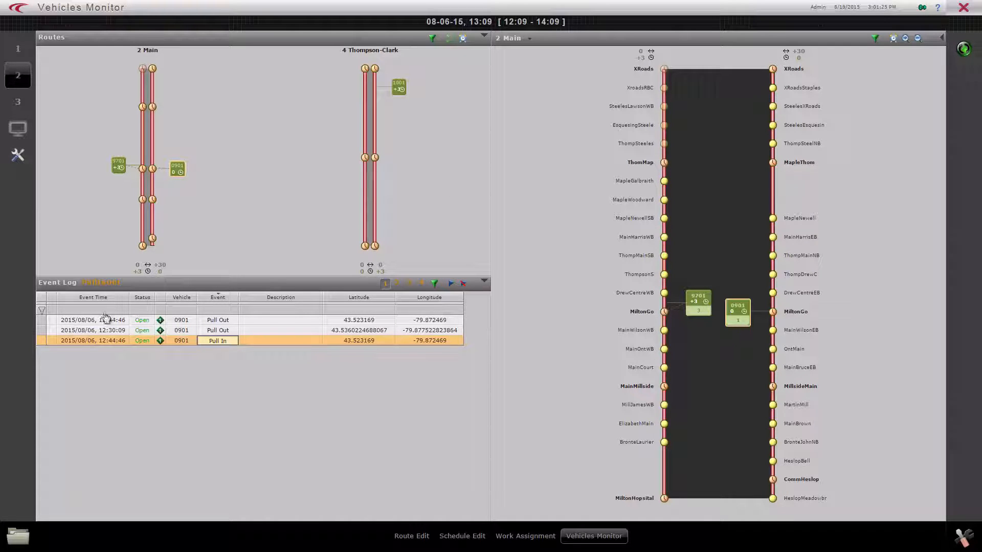
Switch to monitor layout 3, limit the Vehicles list to active vehicles, and select vehicle 1002 on route 3 Trudeau.
{"action": "left_click", "coordinate": [18, 101]}
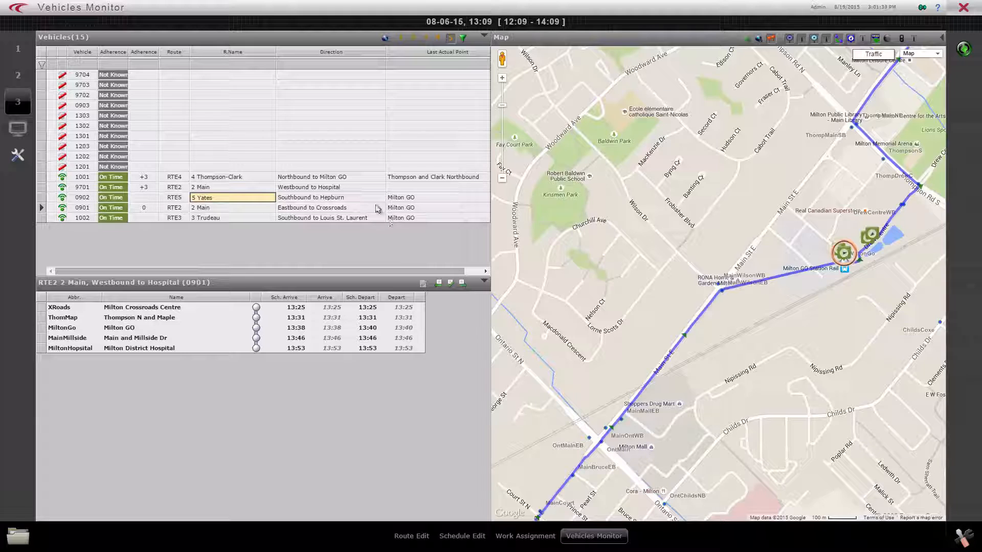
{"action": "left_click", "coordinate": [402, 39]}
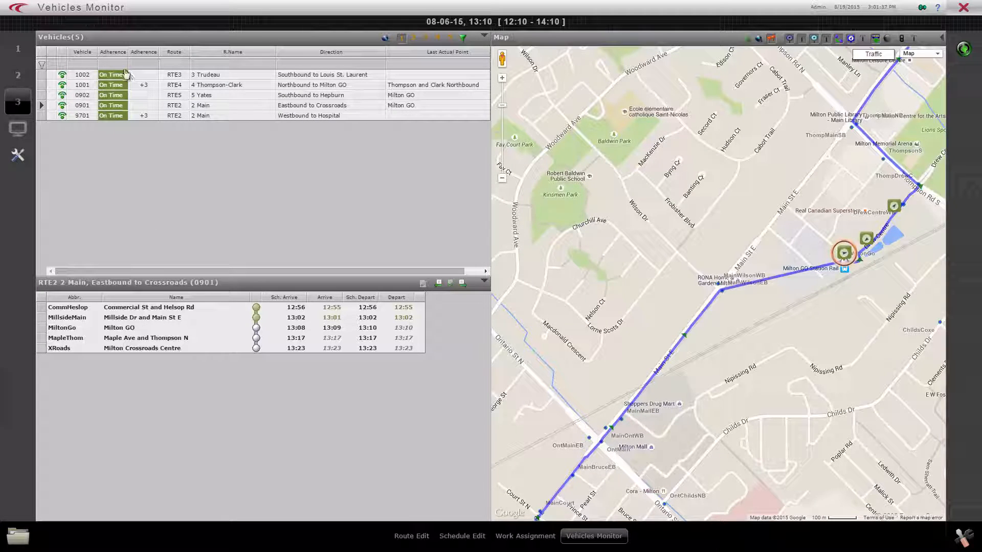
{"action": "left_click", "coordinate": [137, 77]}
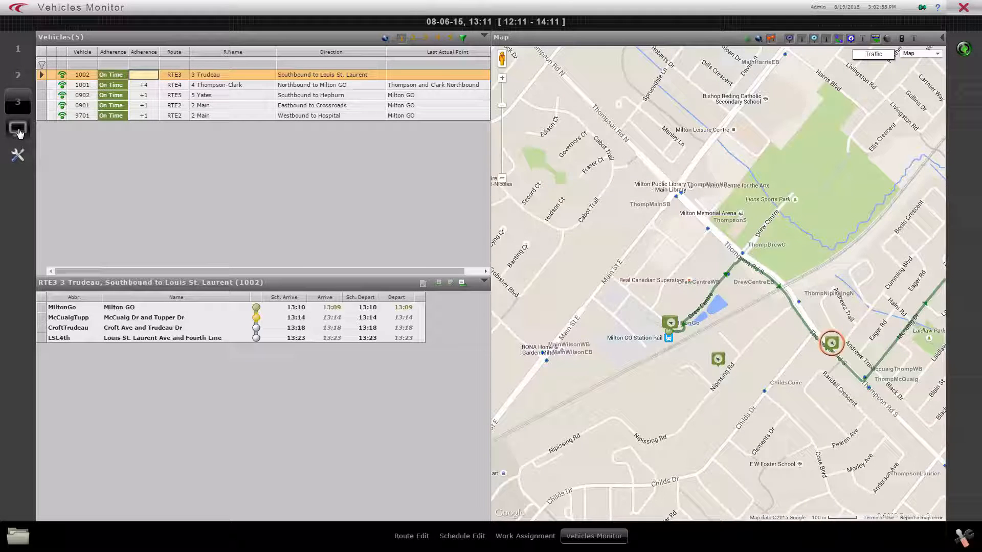
Open the Component Layout Editor and build a new single-pane layout containing the Map component.
{"action": "left_click", "coordinate": [18, 131]}
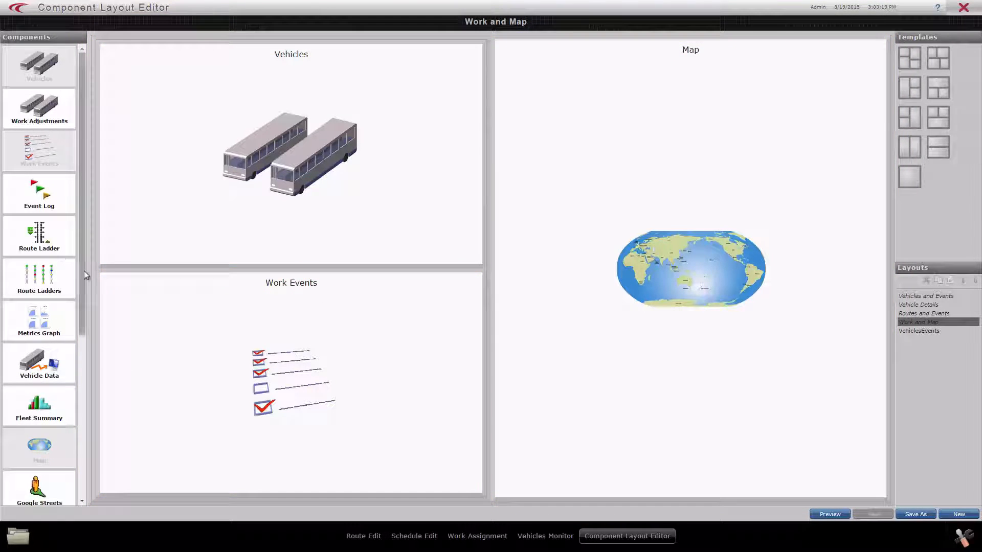
{"action": "left_click_drag", "start_coordinate": [84, 271], "coordinate": [87, 237]}
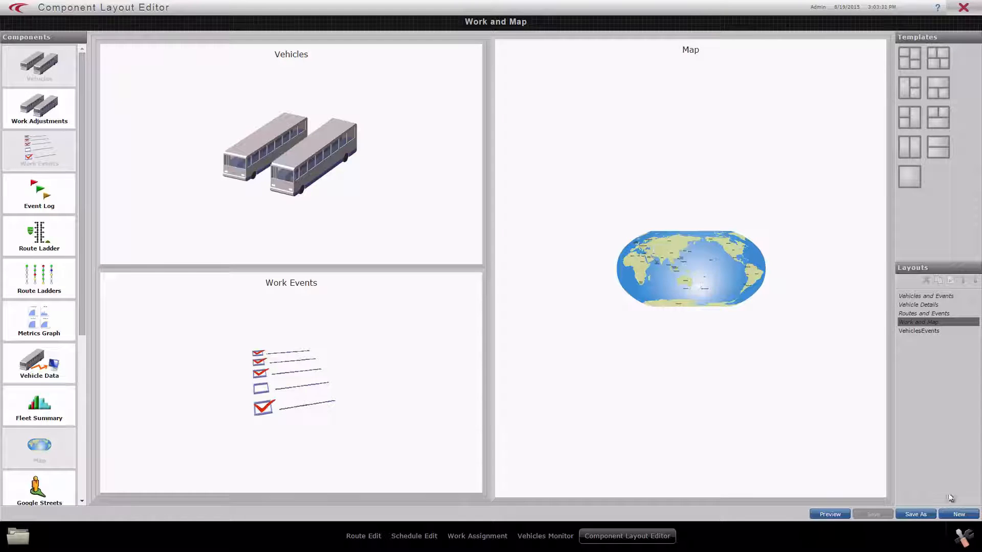
{"action": "left_click", "coordinate": [954, 514]}
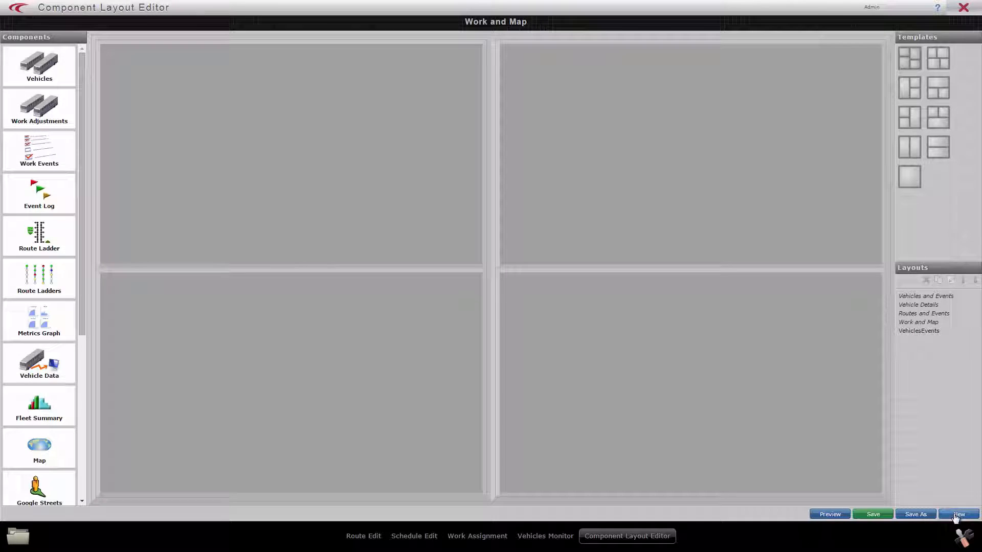
{"action": "left_click", "coordinate": [909, 183]}
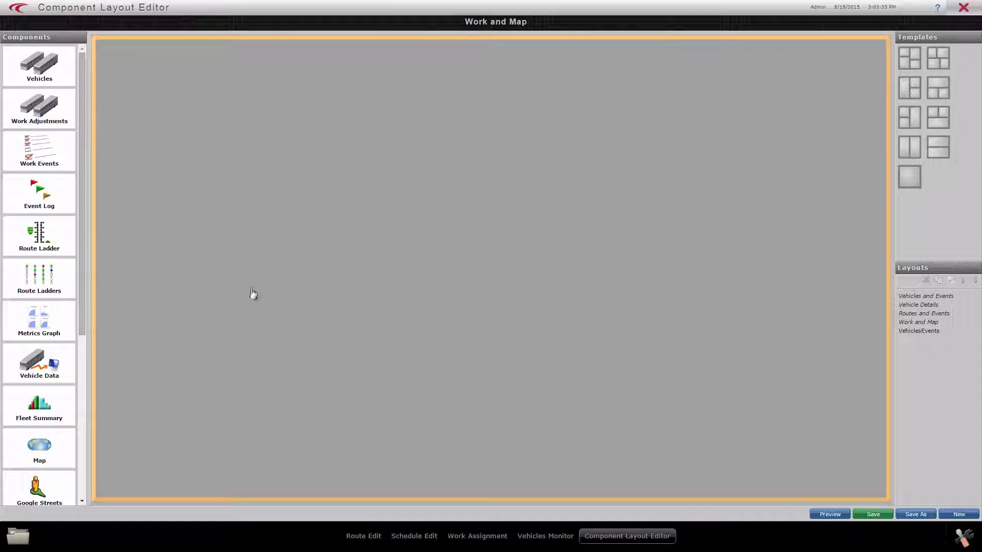
{"action": "left_click_drag", "start_coordinate": [38, 432], "coordinate": [280, 348]}
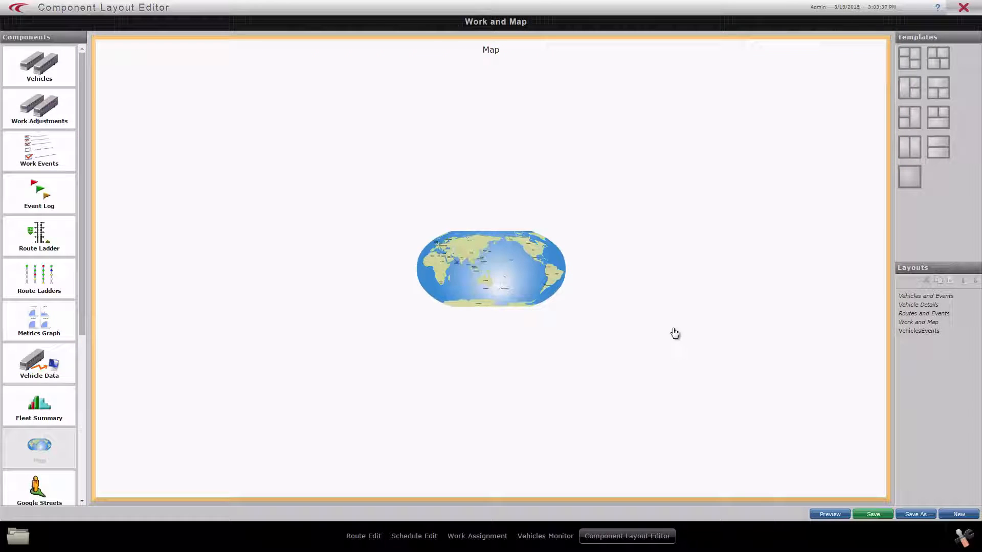
Preview the single-pane map layout and view vehicle 1002's whole route on the full-size map.
{"action": "left_click", "coordinate": [829, 514]}
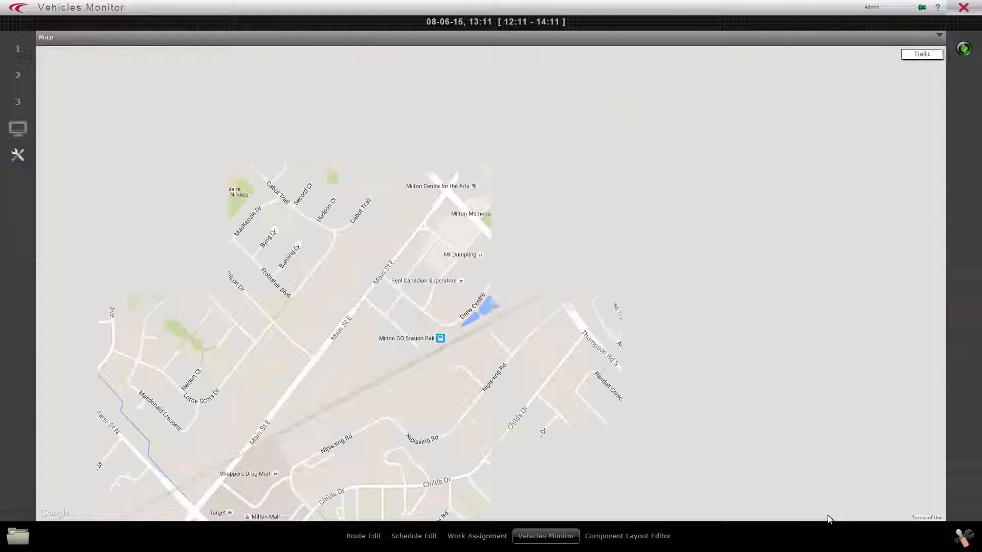
{"action": "scroll", "coordinate": [537, 328], "scroll_direction": "down", "scroll_amount": 1}
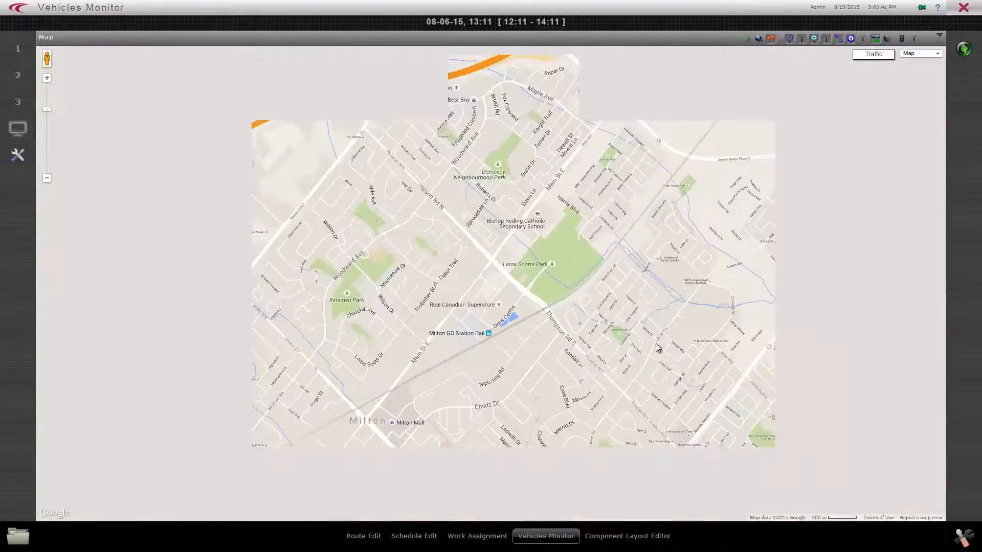
{"action": "left_click_drag", "start_coordinate": [765, 333], "coordinate": [563, 333]}
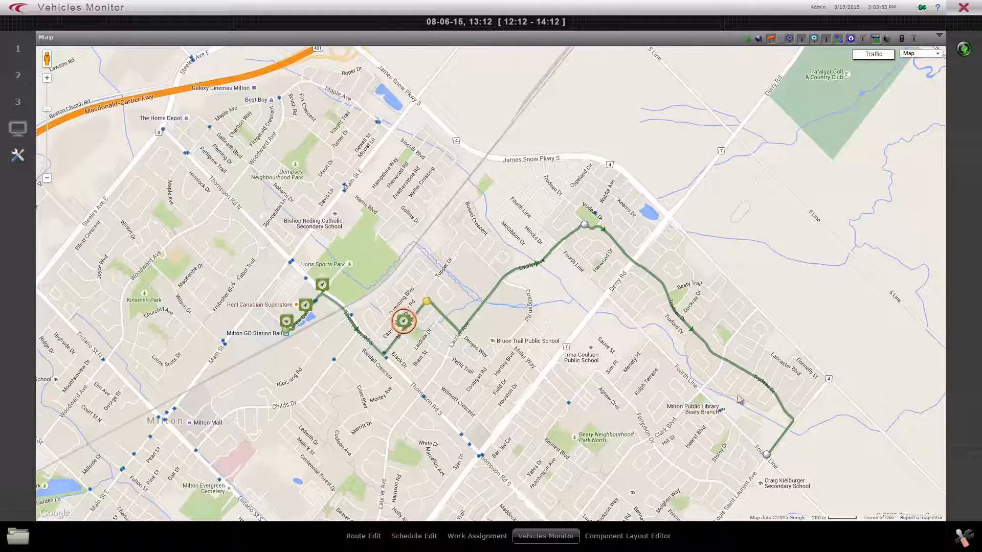
Save the single-pane layout under the name Map and close the Component Layout Editor.
{"action": "left_click", "coordinate": [647, 536]}
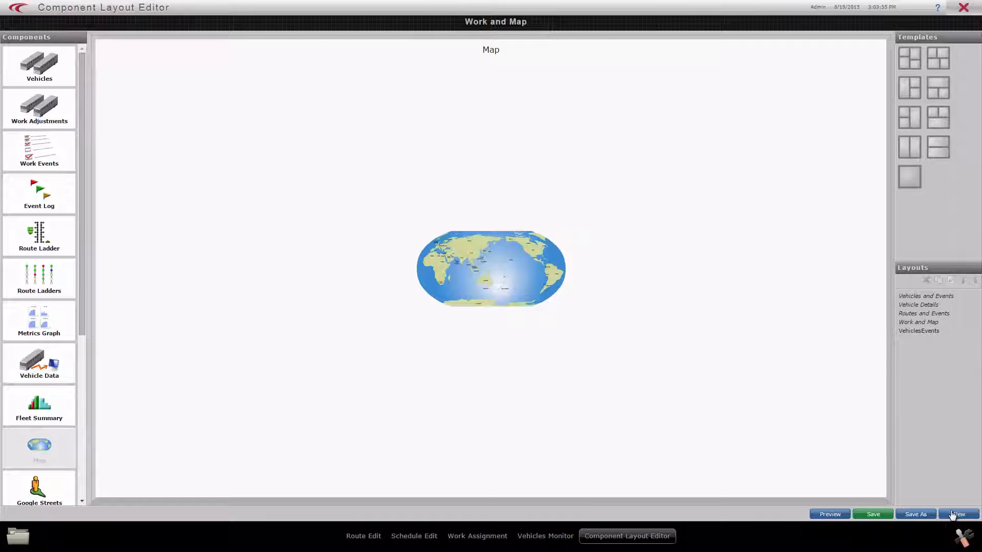
{"action": "left_click", "coordinate": [914, 515]}
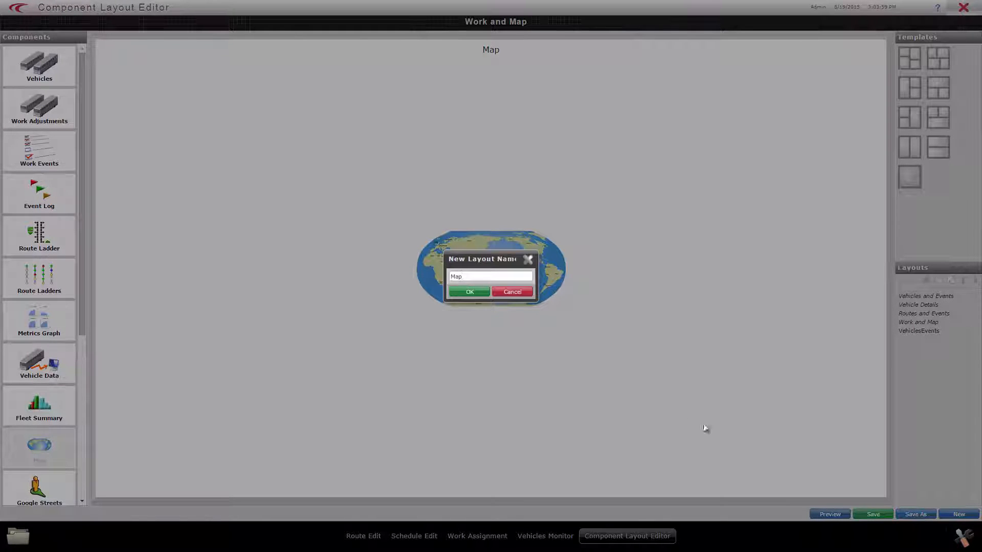
{"action": "left_click", "coordinate": [465, 293]}
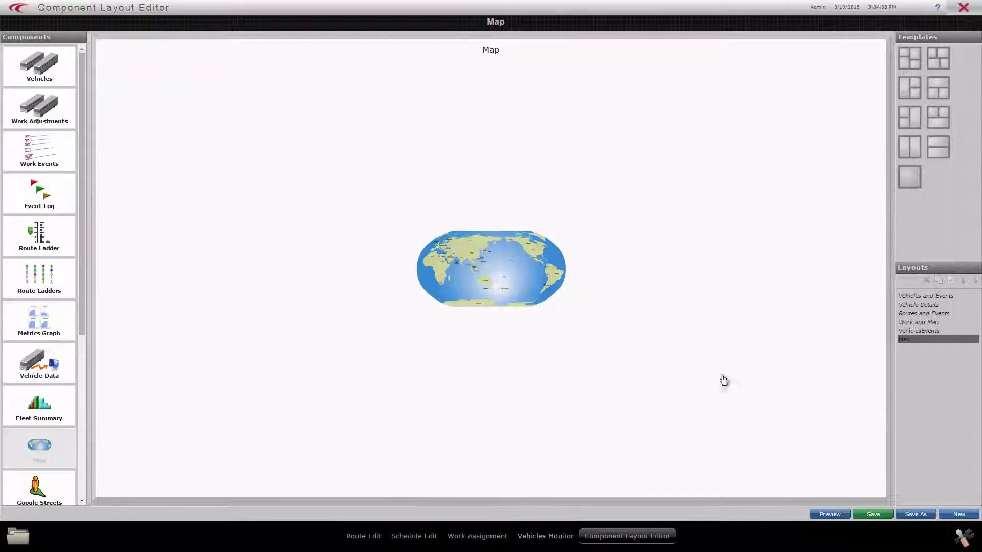
{"action": "left_click", "coordinate": [964, 9]}
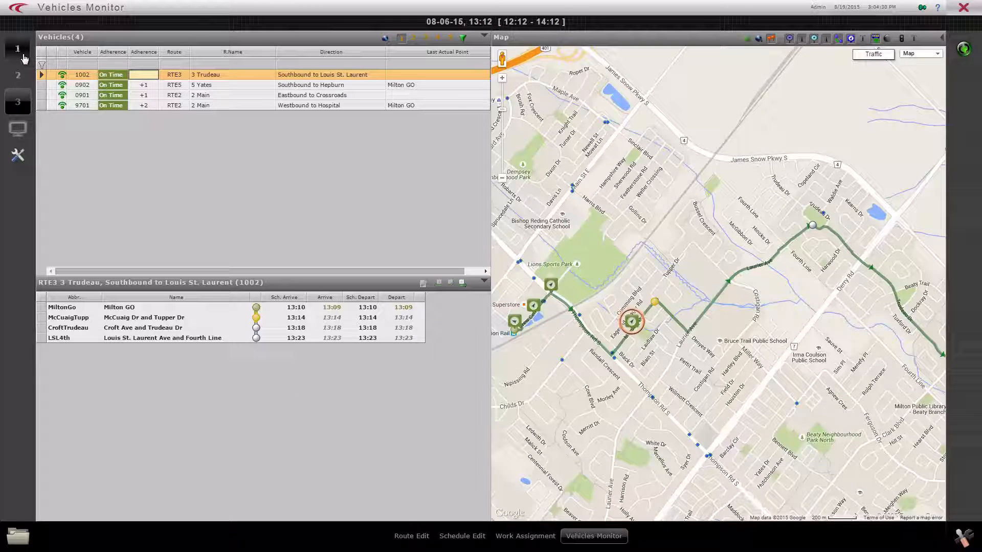
Switch to monitor layout 1 and select vehicle 0901 on the map to follow its route and street view.
{"action": "left_click", "coordinate": [18, 50]}
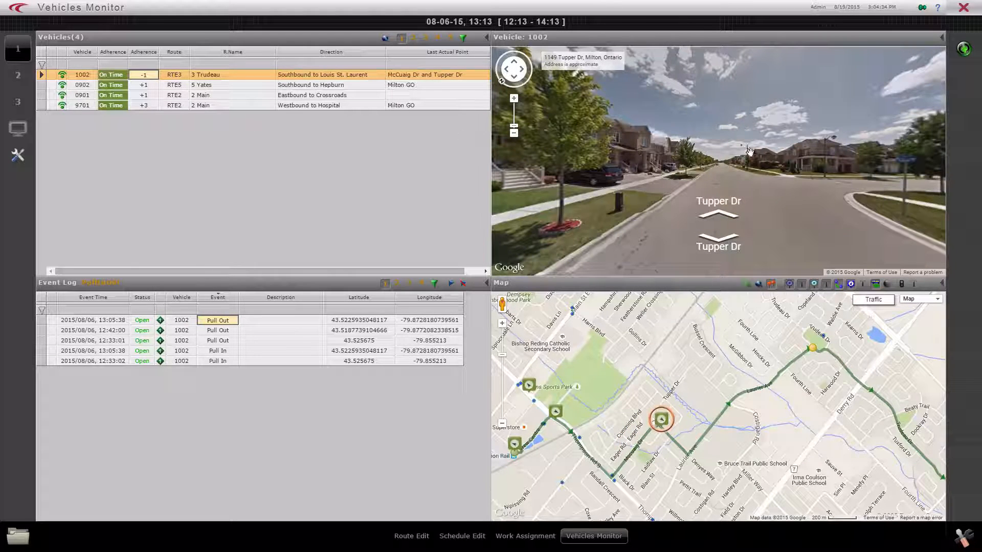
{"action": "left_click", "coordinate": [918, 300]}
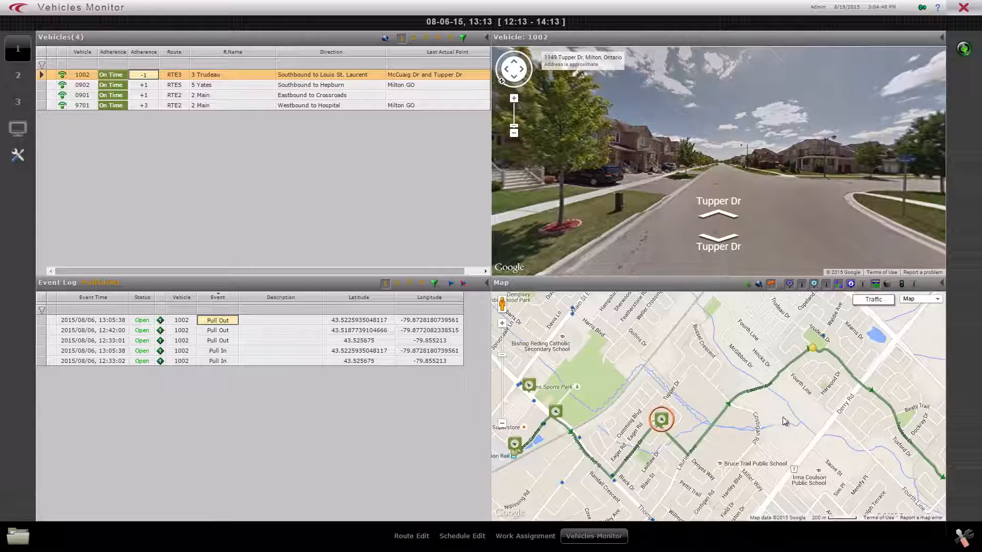
{"action": "scroll", "coordinate": [807, 428], "scroll_direction": "down", "scroll_amount": 1}
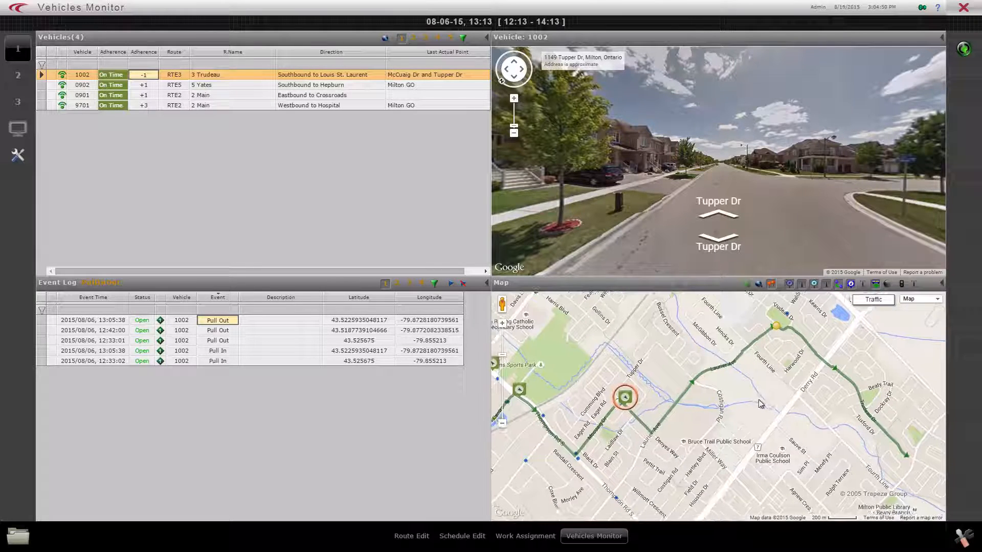
{"action": "scroll", "coordinate": [763, 411], "scroll_direction": "down", "scroll_amount": 1}
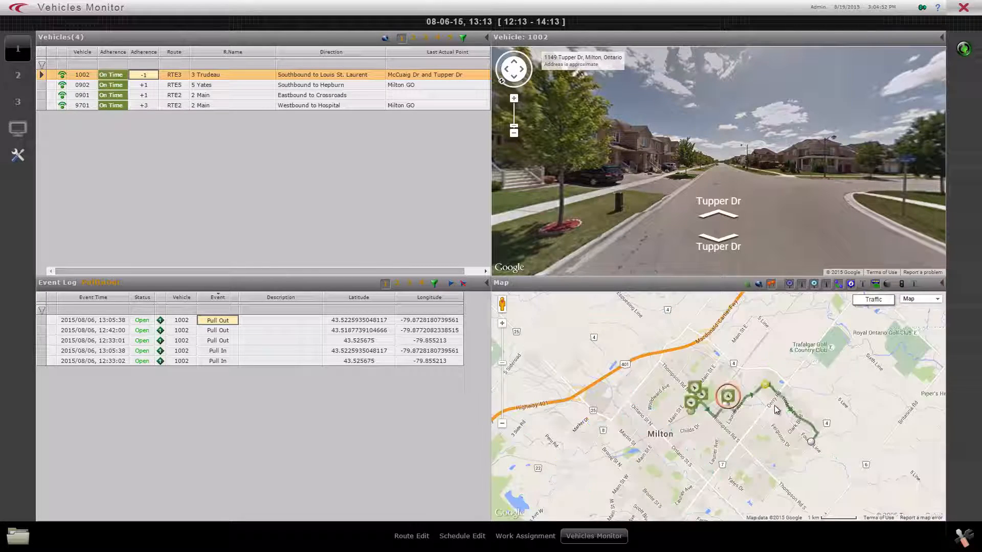
{"action": "left_click", "coordinate": [694, 390]}
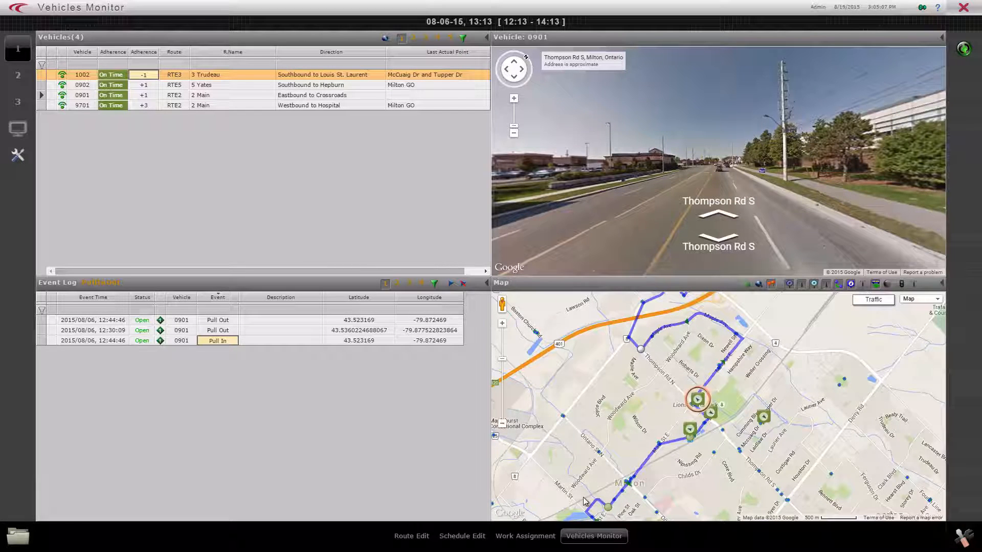
Open History Replay and view its message, event and work data filters before returning to the vehicle filters.
{"action": "left_click", "coordinate": [18, 536]}
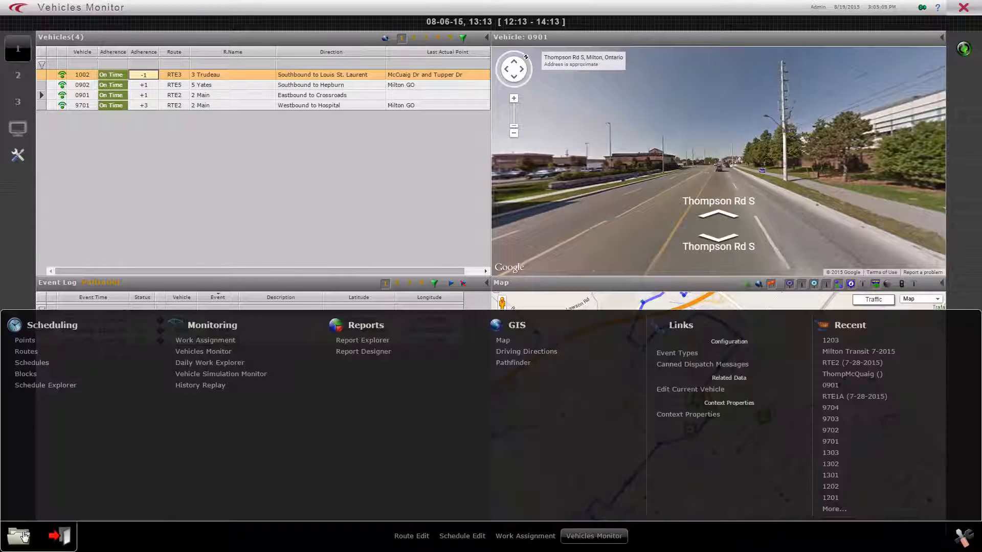
{"action": "left_click", "coordinate": [211, 386]}
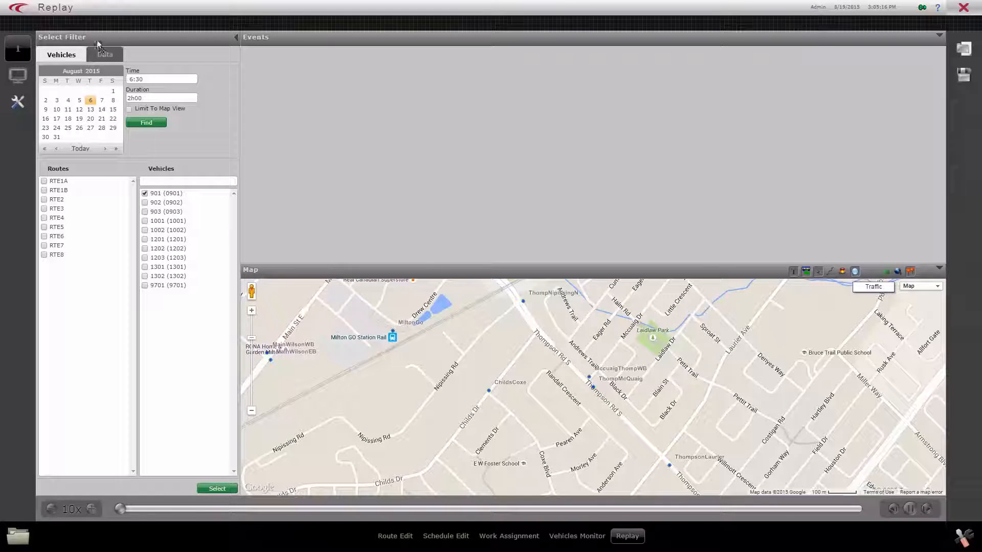
{"action": "left_click", "coordinate": [107, 55]}
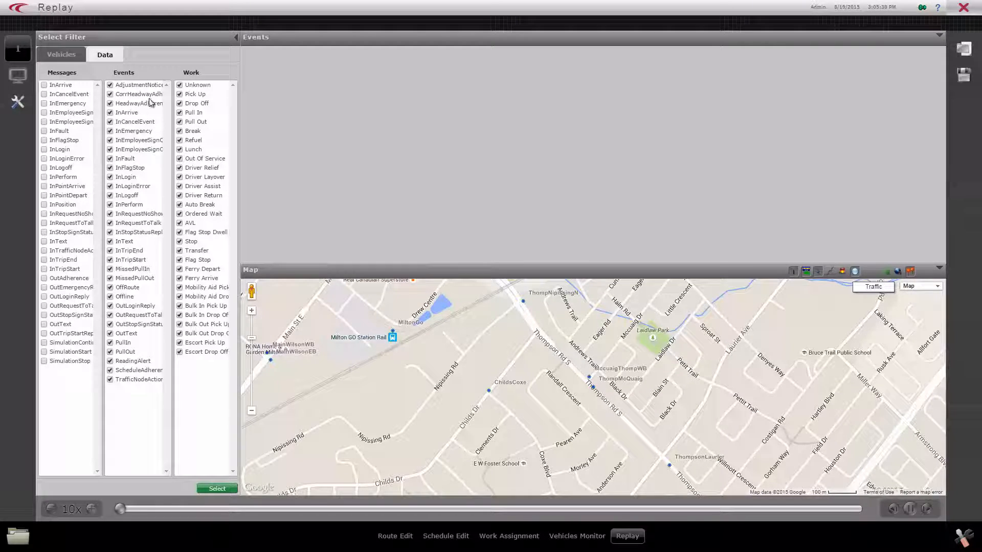
{"action": "left_click", "coordinate": [61, 54]}
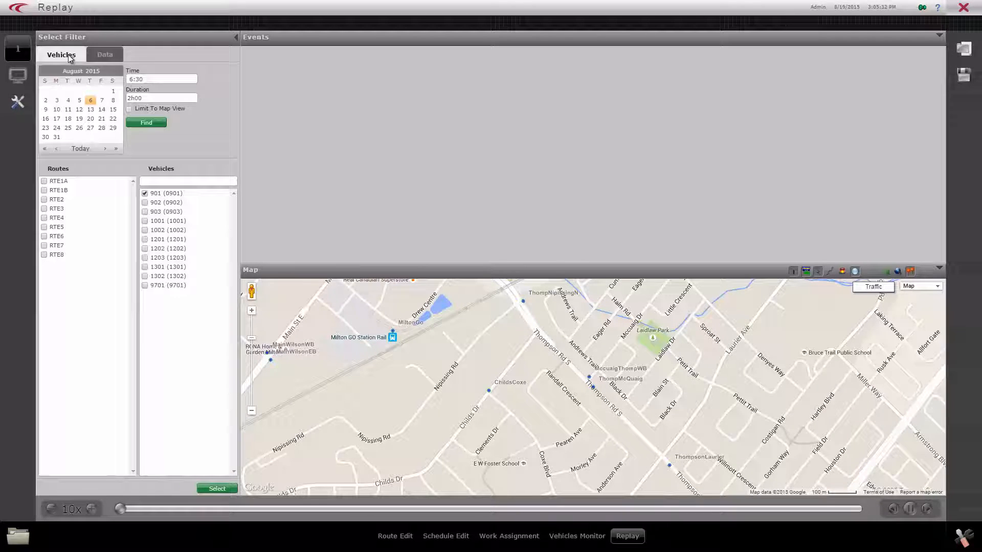
Load the replay for vehicle 901 on RTE2 for August 6, 2015, from 6:30 with a duration of 2h00.
{"action": "left_click", "coordinate": [44, 200]}
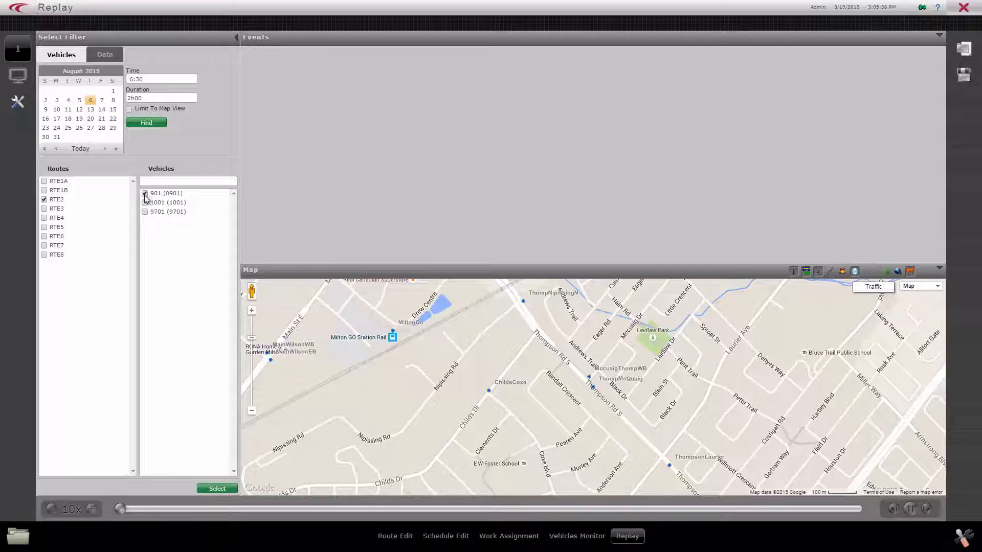
{"action": "left_click", "coordinate": [141, 124]}
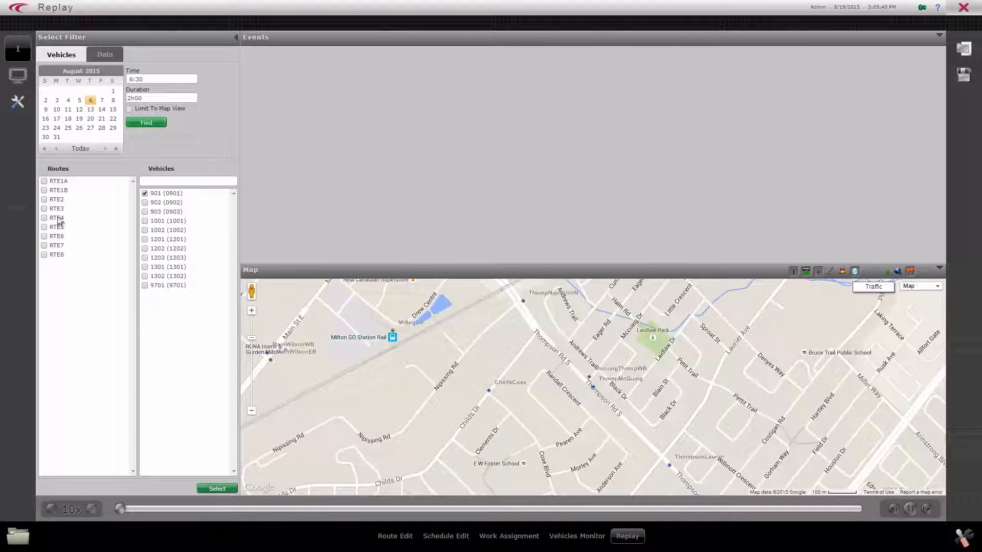
{"action": "left_click", "coordinate": [44, 200]}
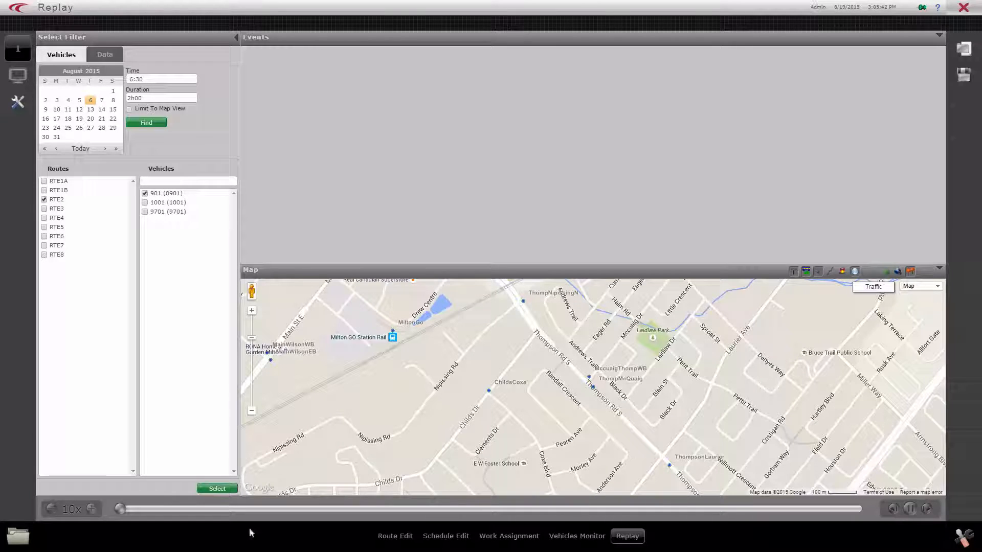
{"action": "left_click", "coordinate": [217, 488]}
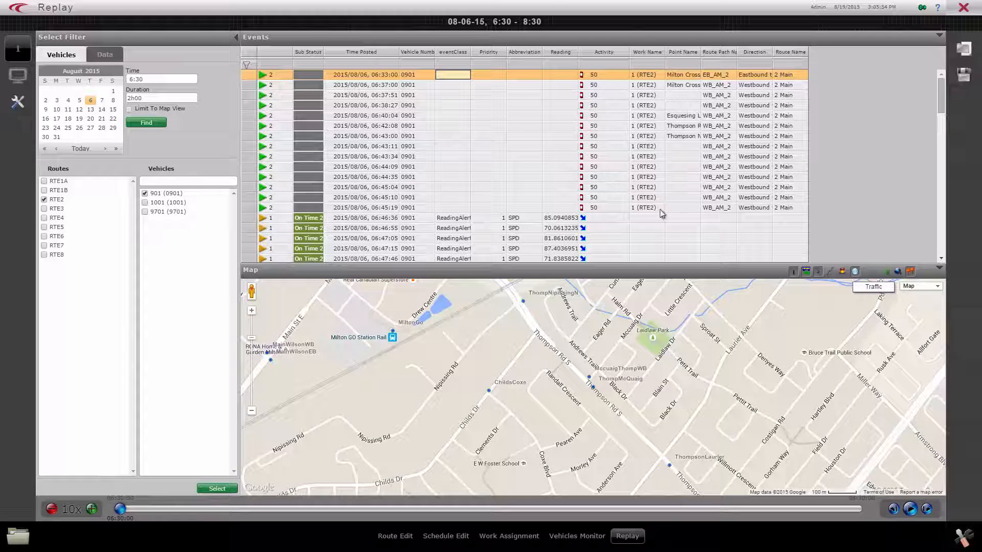
Widen the eventClass column in the Events list and examine vehicle 0901's ReadingAlert speed (SPD) events.
{"action": "left_click_drag", "start_coordinate": [471, 51], "coordinate": [531, 51]}
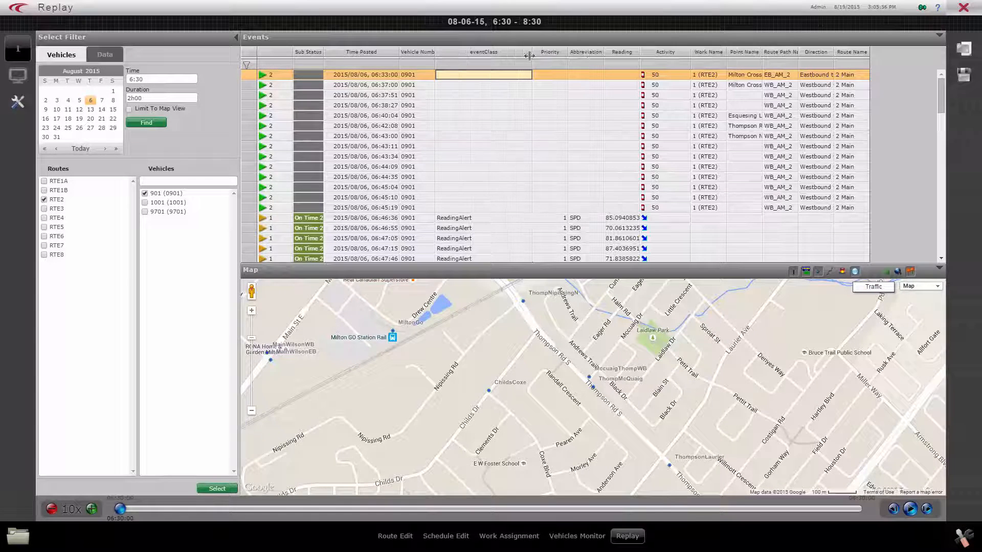
{"action": "left_click", "coordinate": [622, 219]}
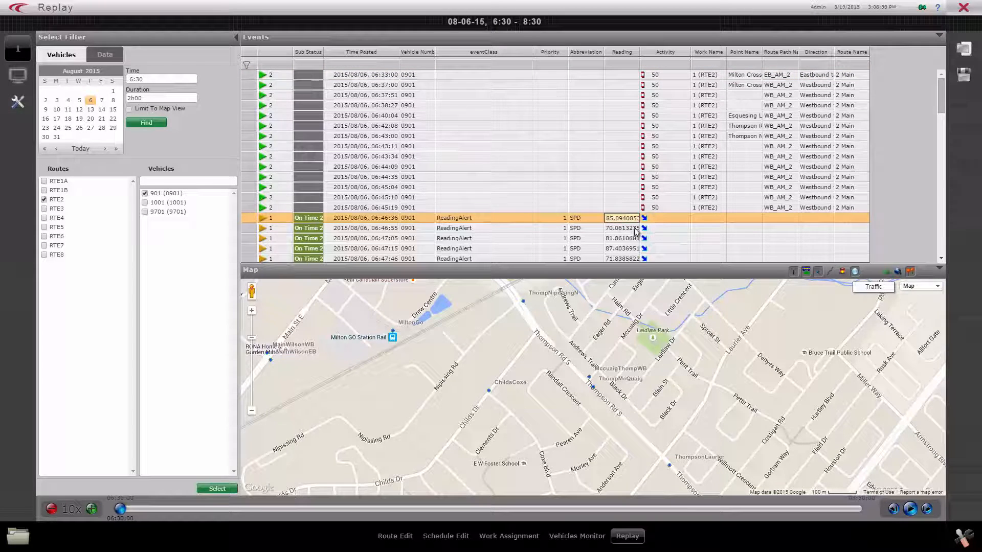
{"action": "scroll", "coordinate": [633, 235], "scroll_direction": "down", "scroll_amount": 1}
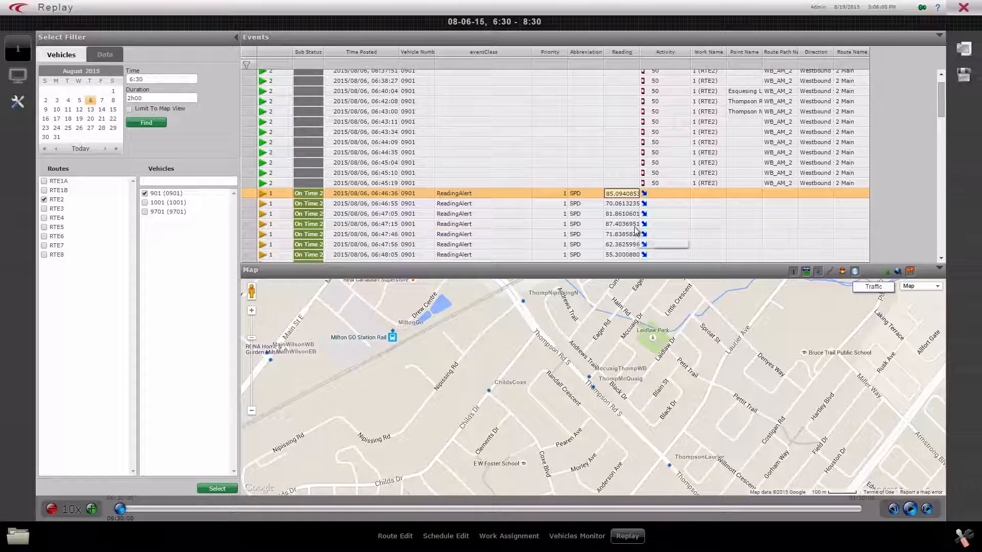
{"action": "left_click", "coordinate": [600, 193]}
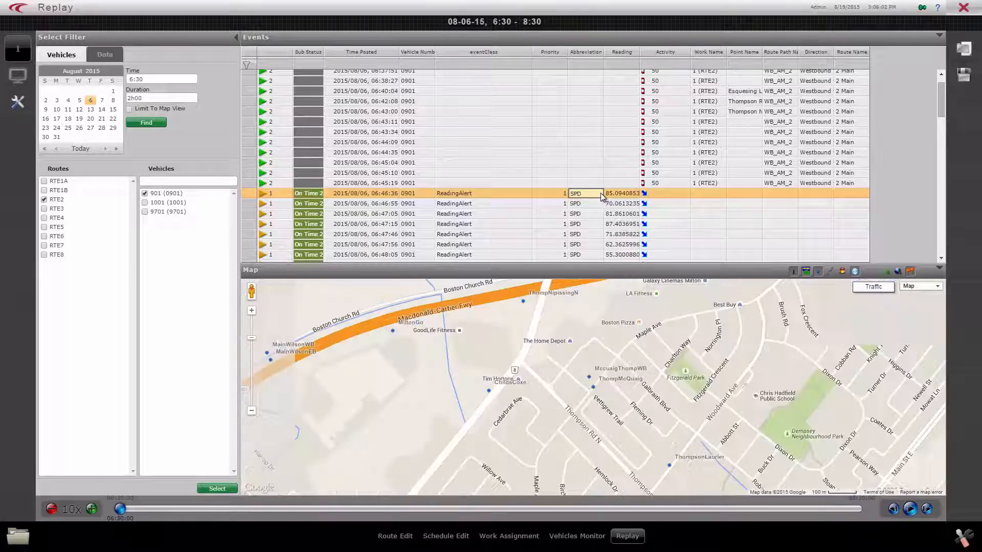
{"action": "left_click", "coordinate": [693, 235]}
Locate vehicle 0901 on the replay map at its 06:33:00 event.
{"action": "scroll", "coordinate": [534, 137], "scroll_direction": "up", "scroll_amount": 1}
{"action": "left_click", "coordinate": [354, 76]}
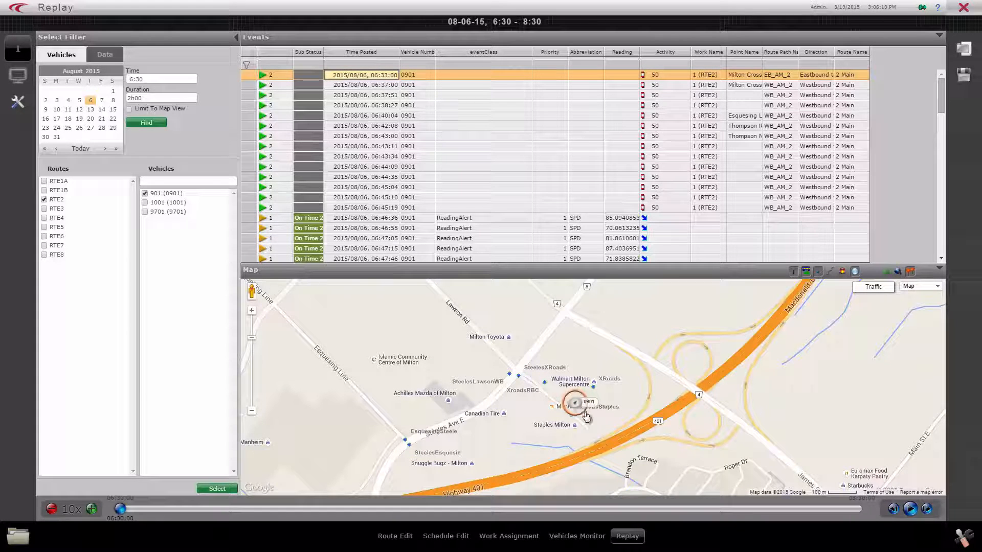
Play the replay of vehicle 0901 from 6:30 and raise the playback speed to 60x.
{"action": "left_click", "coordinate": [911, 509]}
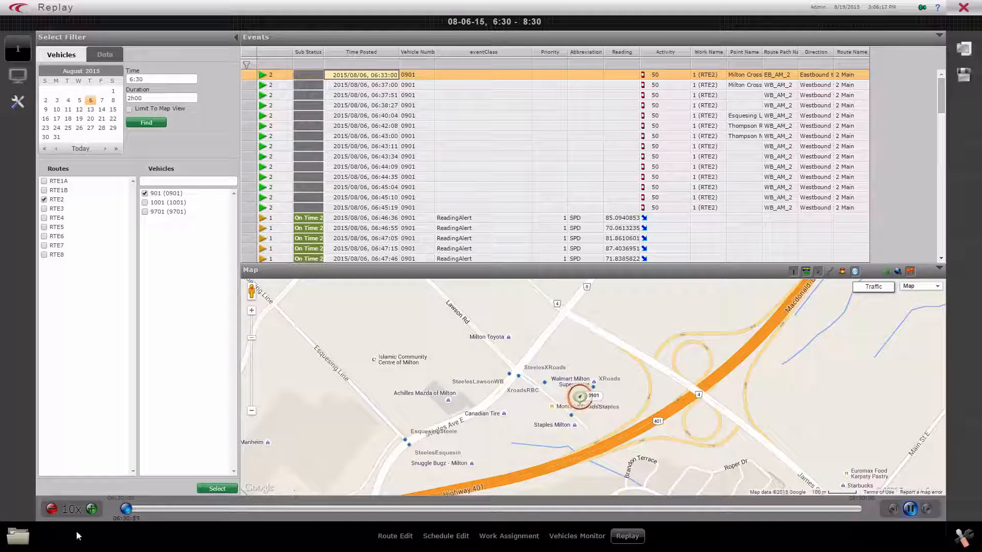
{"action": "left_click", "coordinate": [92, 508]}
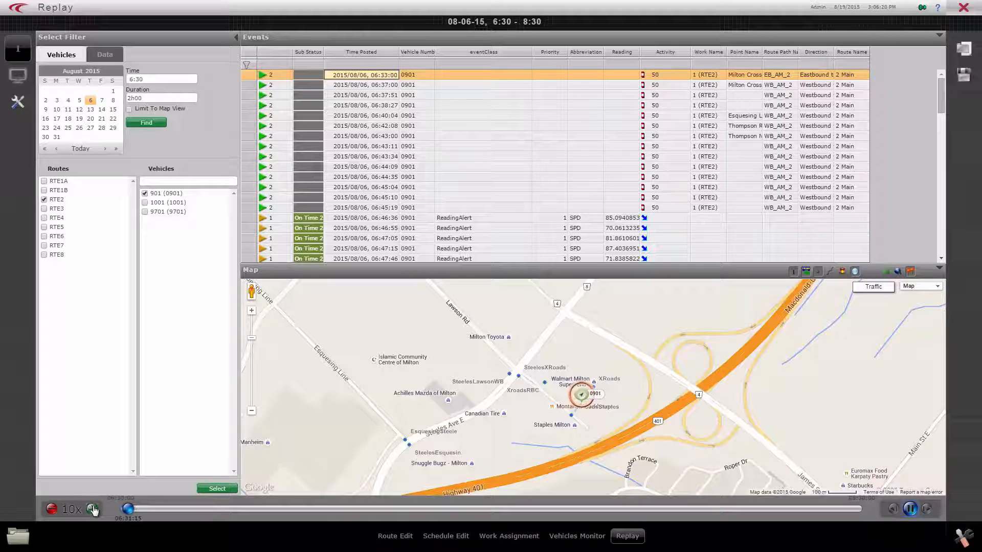
{"action": "left_click", "coordinate": [92, 508]}
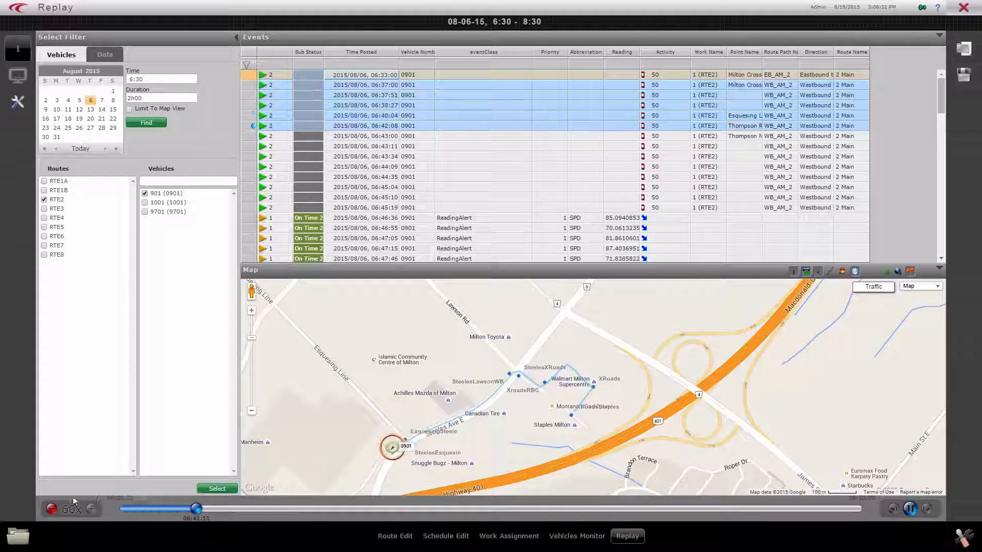
Slow the replay to 6x and follow vehicle 0901 on the map south of Highway 401.
{"action": "left_click", "coordinate": [51, 509]}
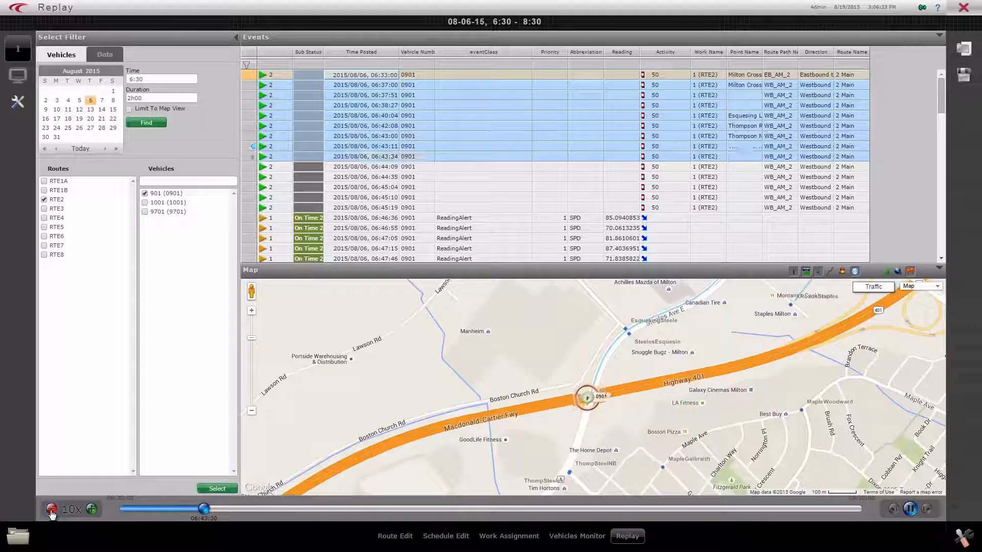
{"action": "left_click", "coordinate": [51, 510]}
{"action": "left_click_drag", "start_coordinate": [617, 427], "coordinate": [659, 348]}
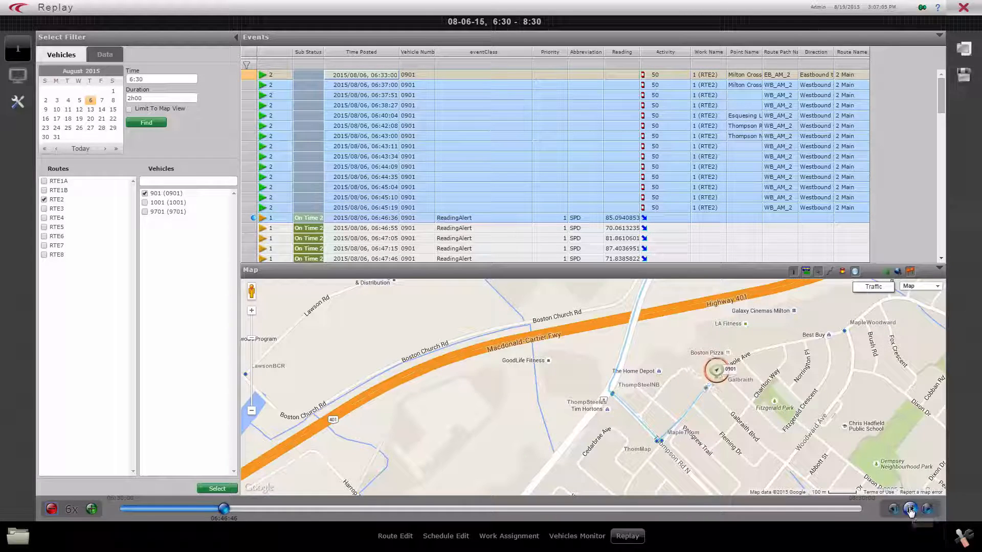
Pause the replay at vehicle 0901's 06:46:36 speed alert and return to the Vehicles Monitor.
{"action": "left_click", "coordinate": [910, 510]}
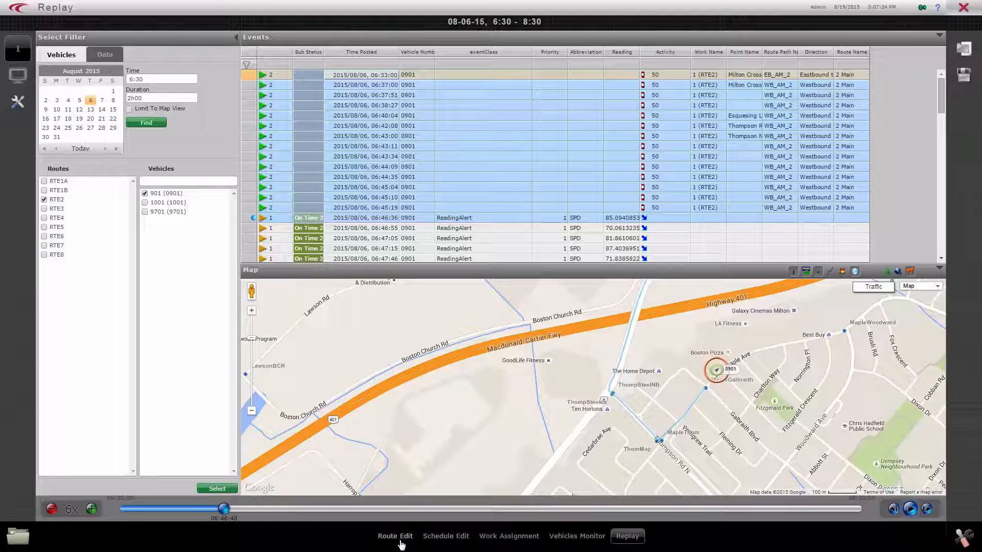
{"action": "left_click", "coordinate": [580, 538]}
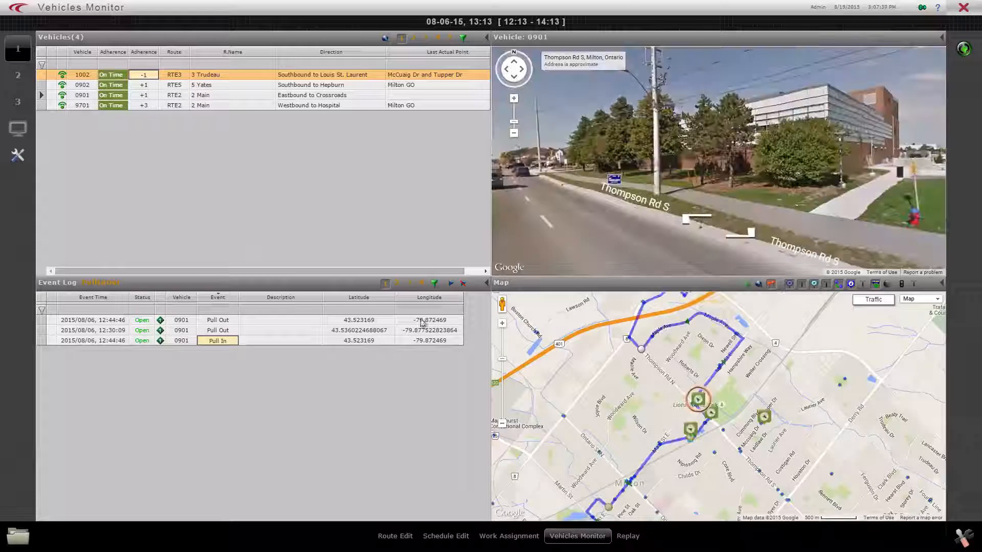